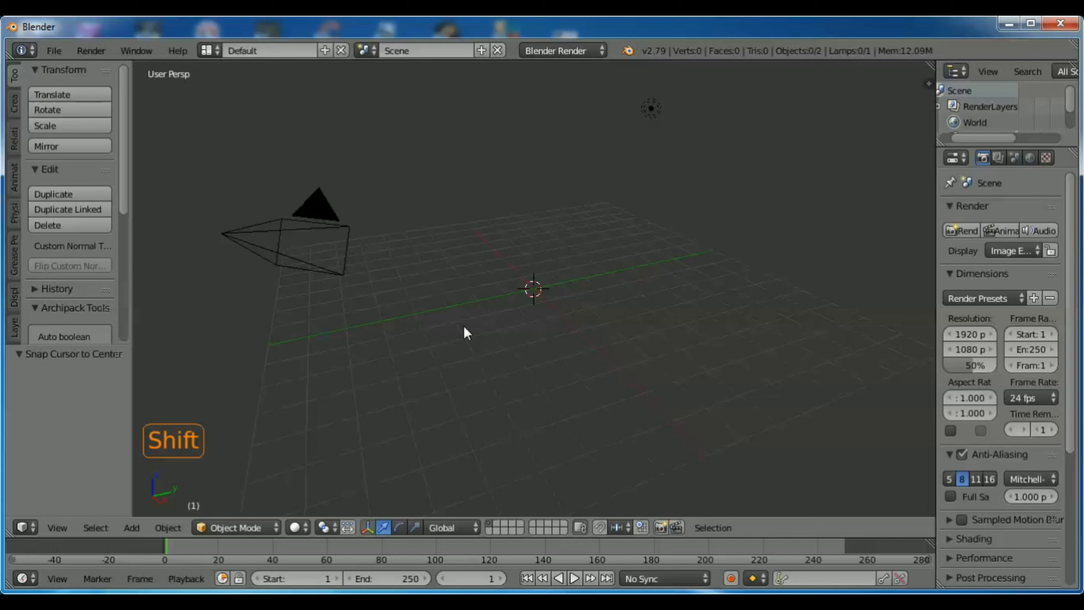
Add a mesh circle at the centre of the scene
key(shift+a)
mouse_move(464, 325)
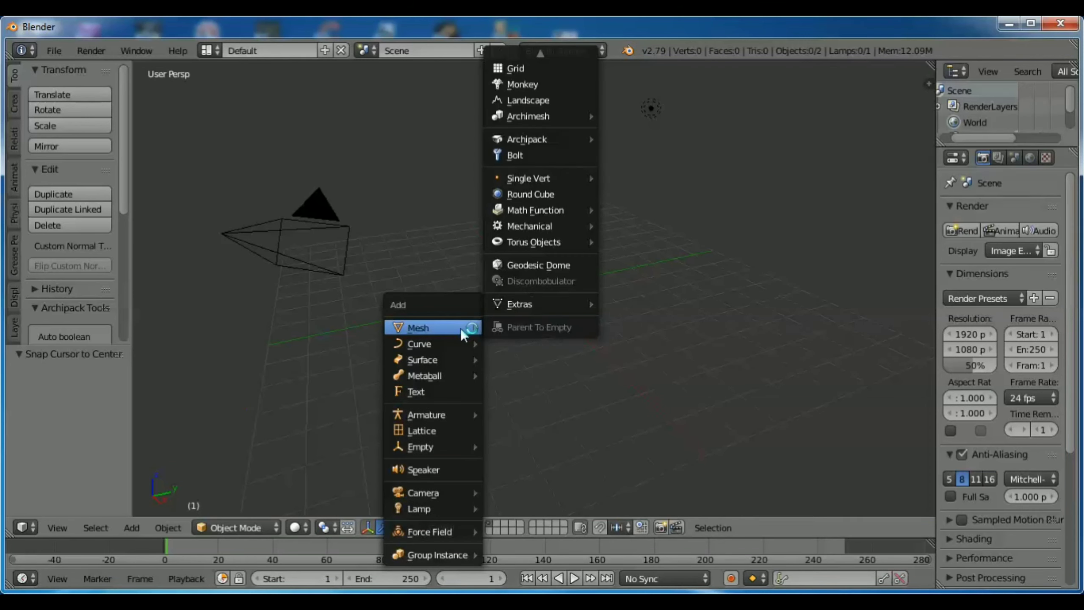
click(520, 159)
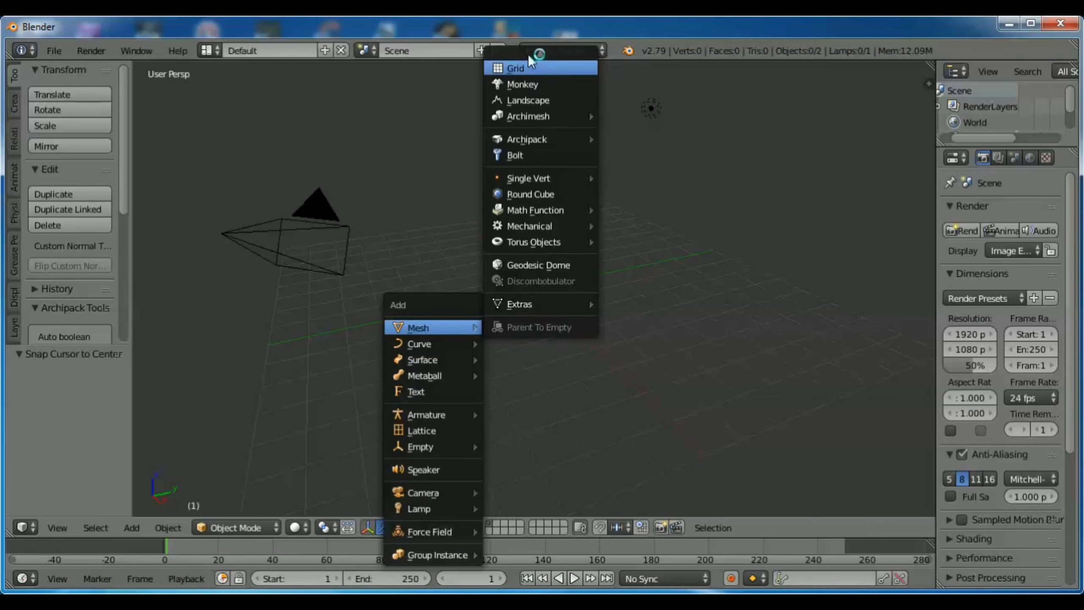
mouse_move(537, 44)
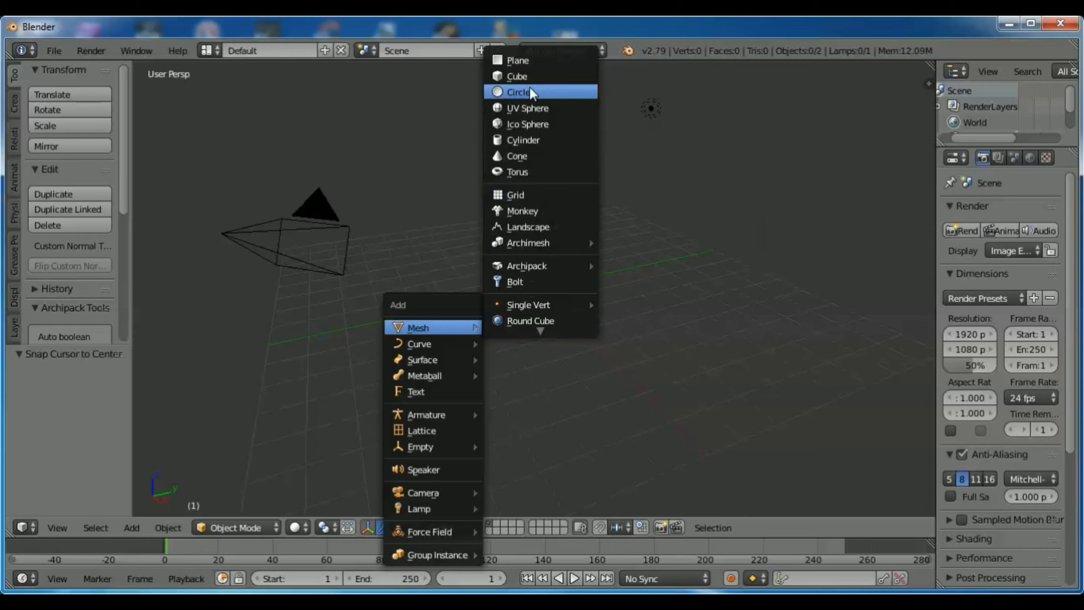
click(529, 91)
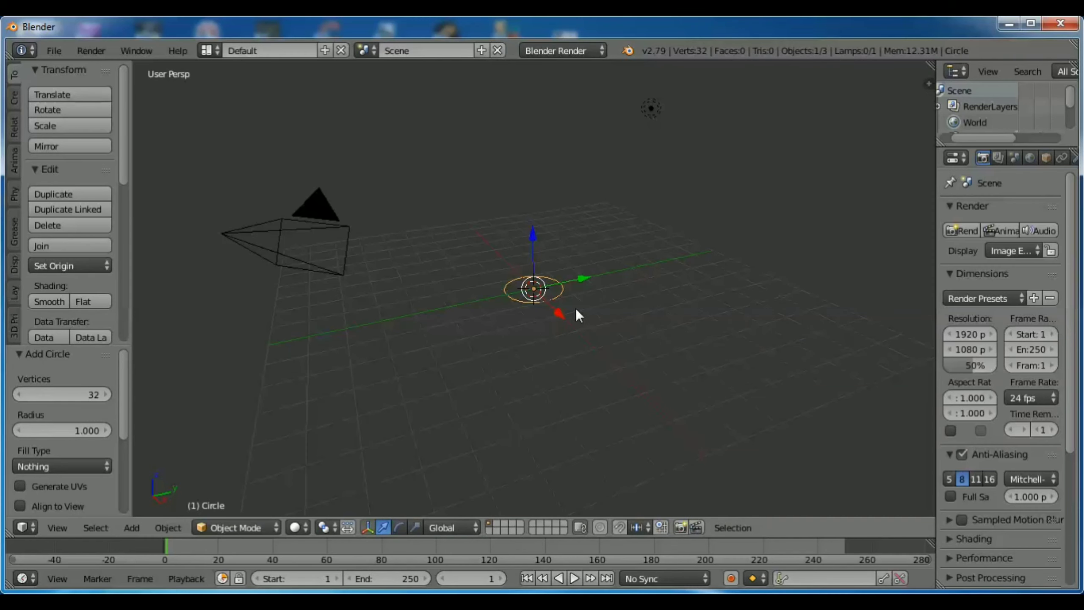
Scale the circle down uniformly to about 0.035 of its size
scroll(550, 292, up, 1)
scroll(551, 292, down, 1)
scroll(550, 291, up, 14)
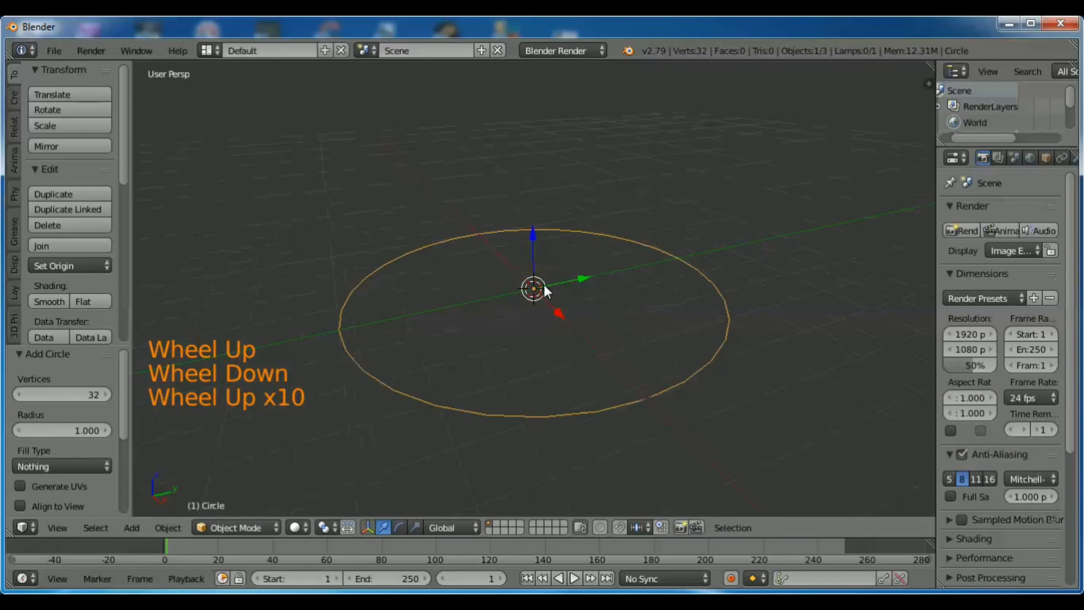
scroll(544, 290, up, 1)
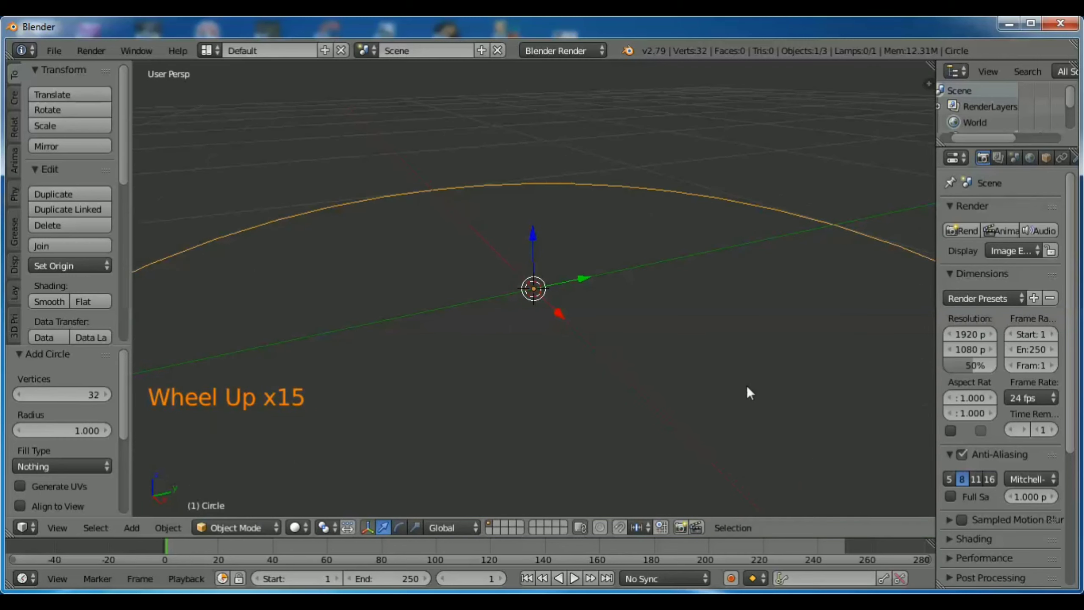
key(s)
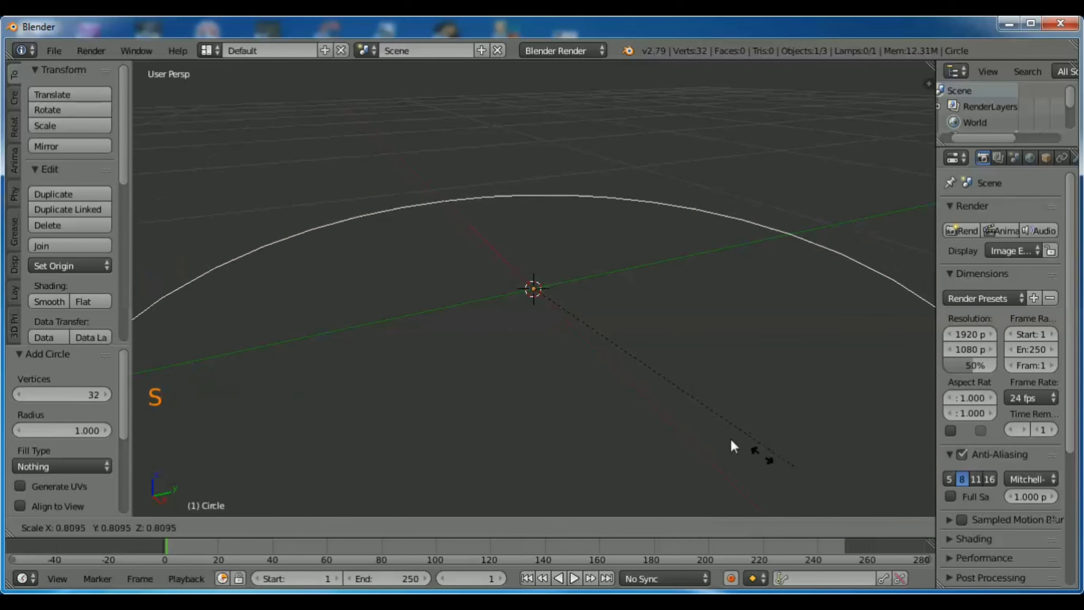
click(542, 298)
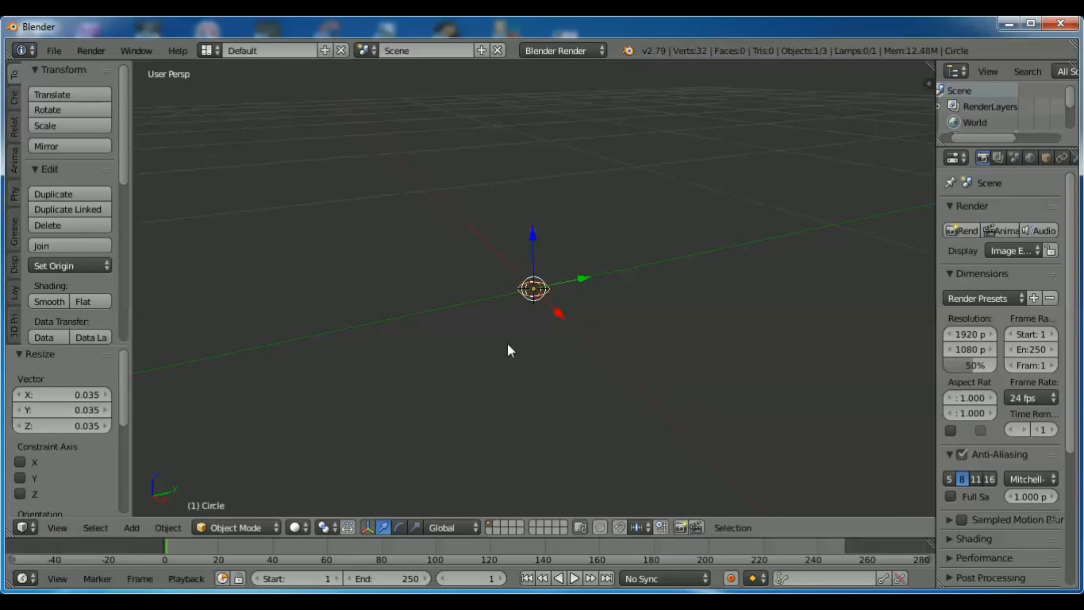
Set the viewport to the front view with orthographic projection
click(59, 527)
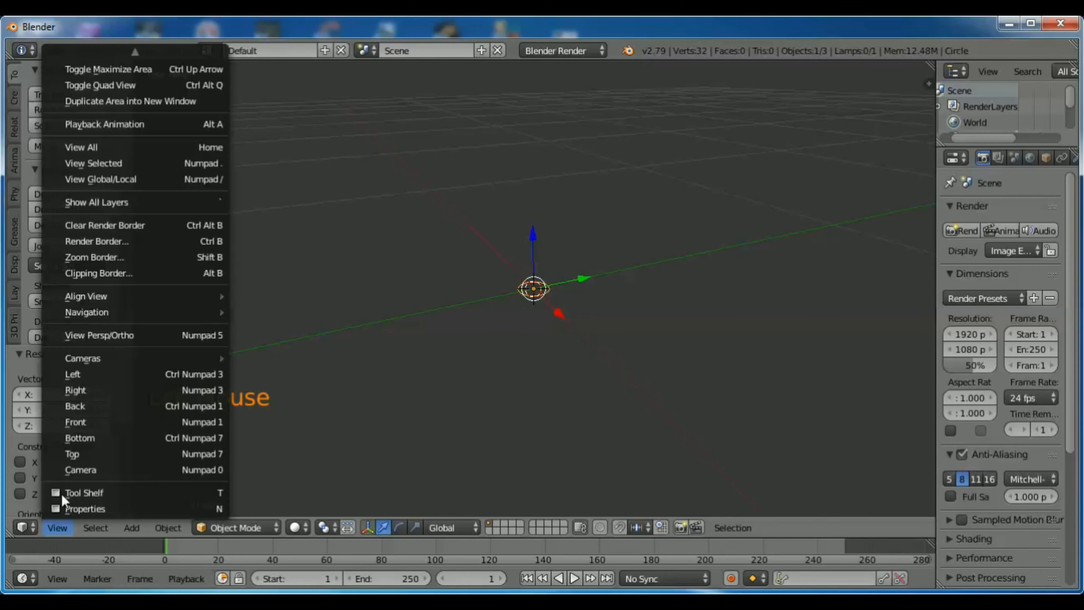
click(77, 421)
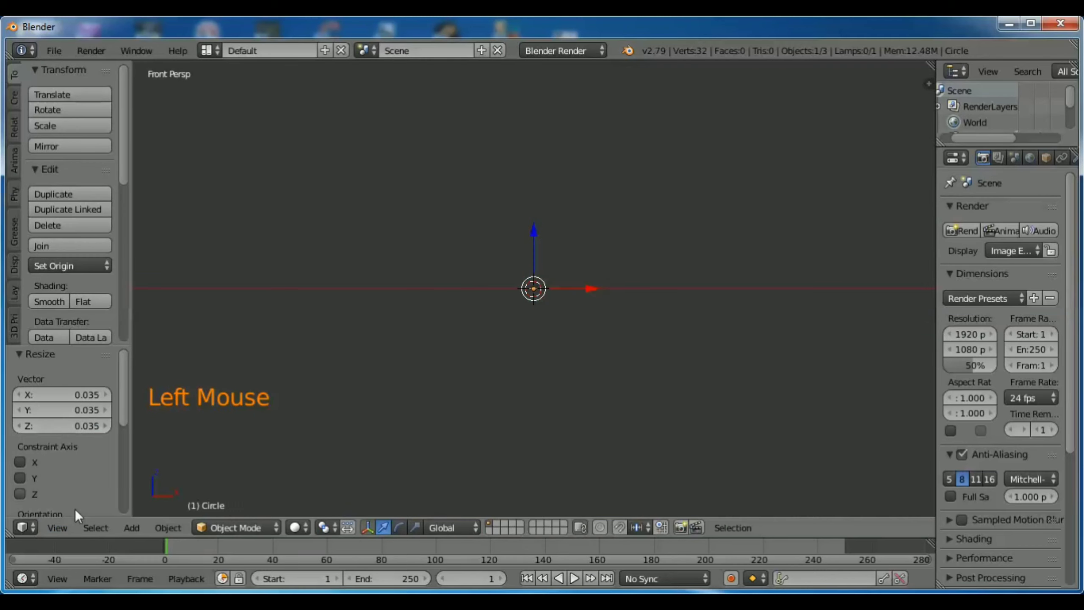
click(61, 527)
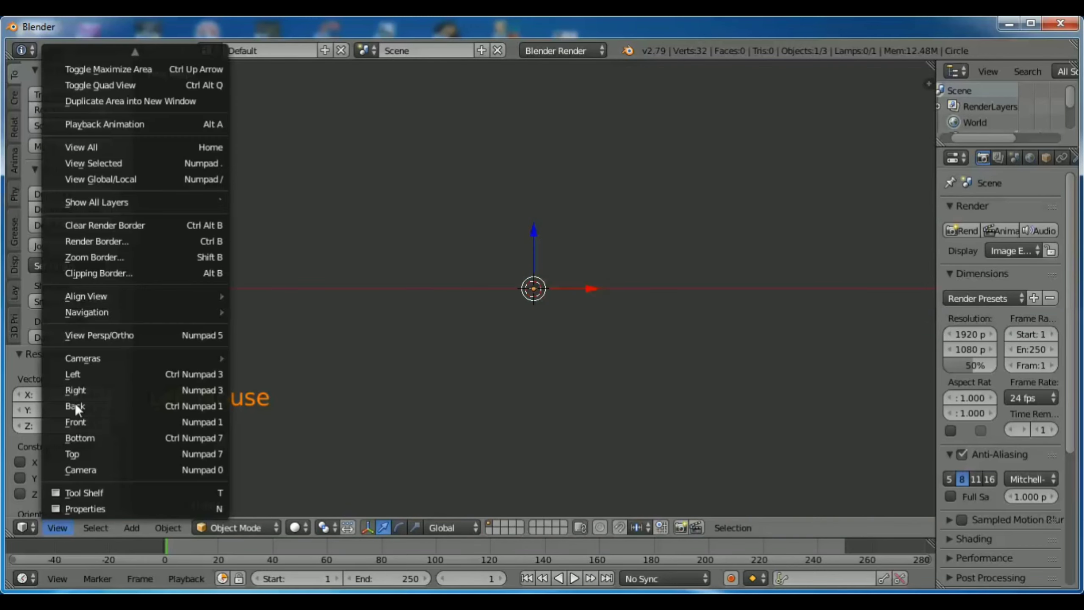
click(104, 335)
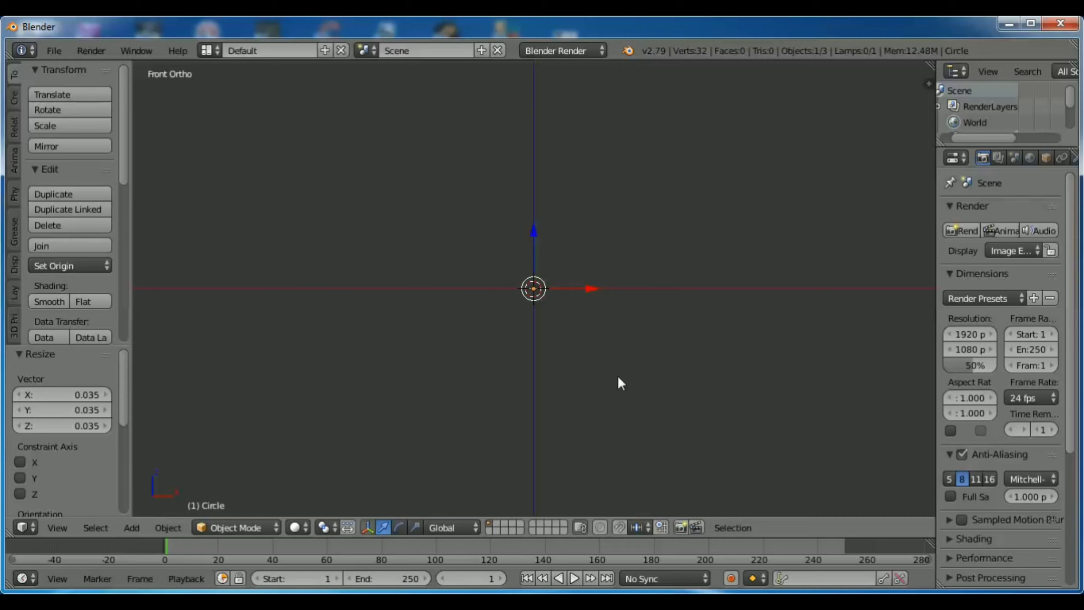
In Edit Mode, rotate the circle's vertices 90° about the X axis and move them about 0.2 along positive X
key(Tab)
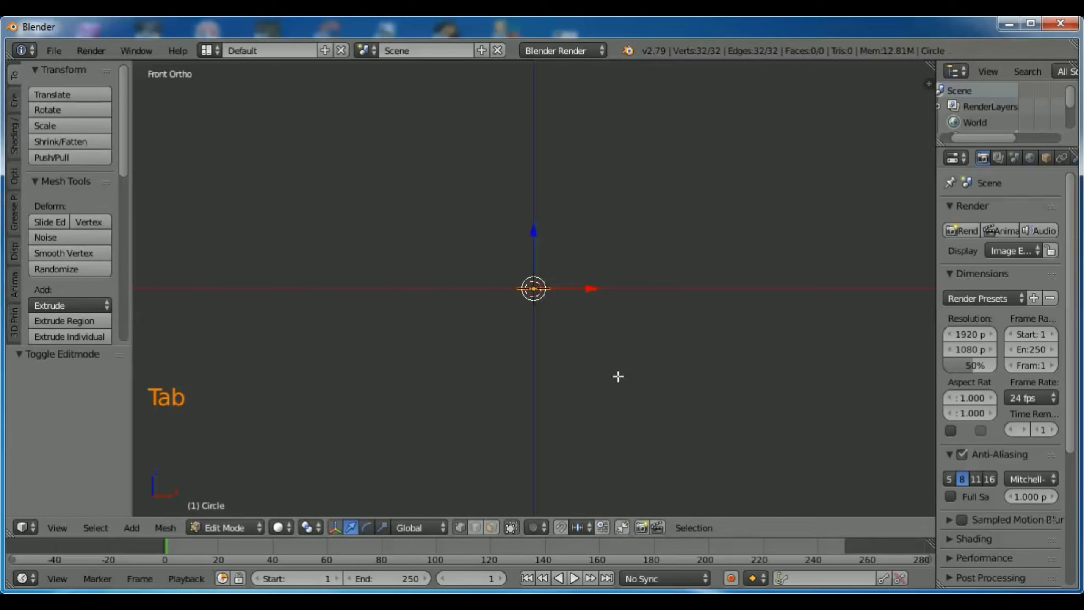
key(r)
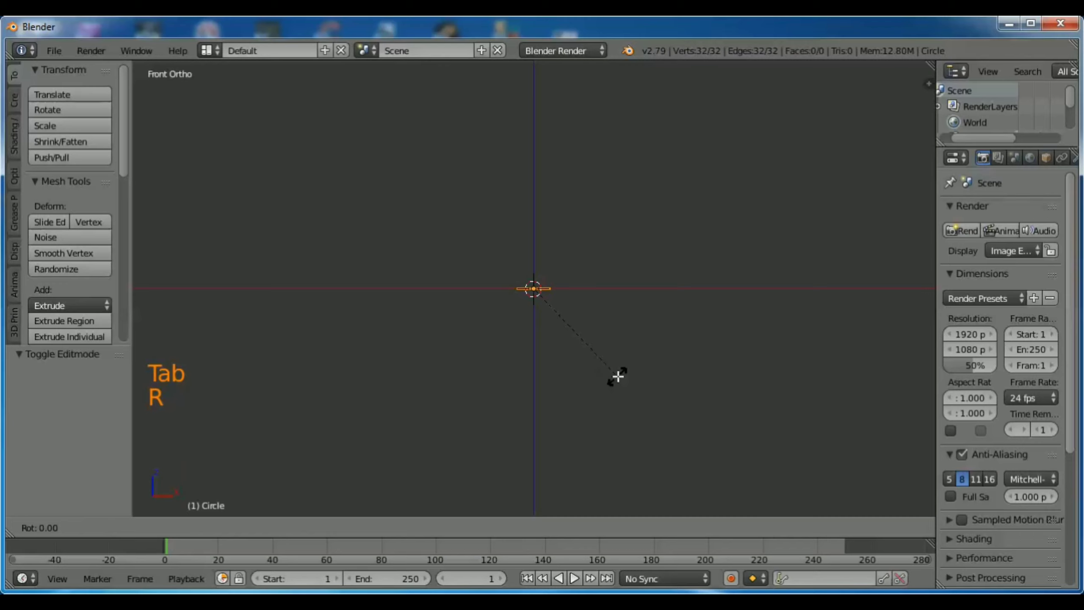
key(x)
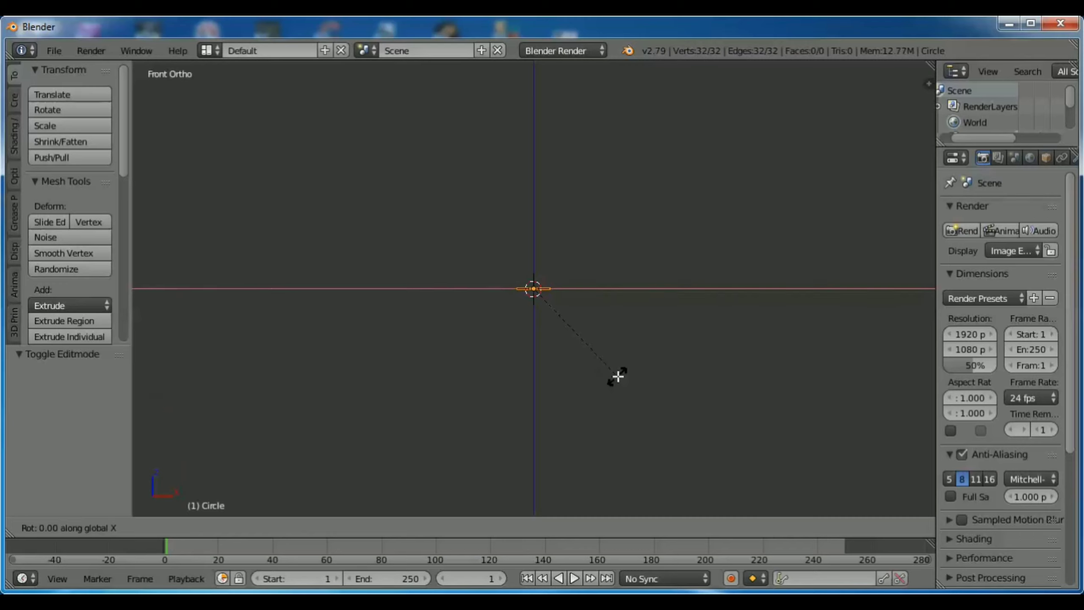
text(90)
key(Return)
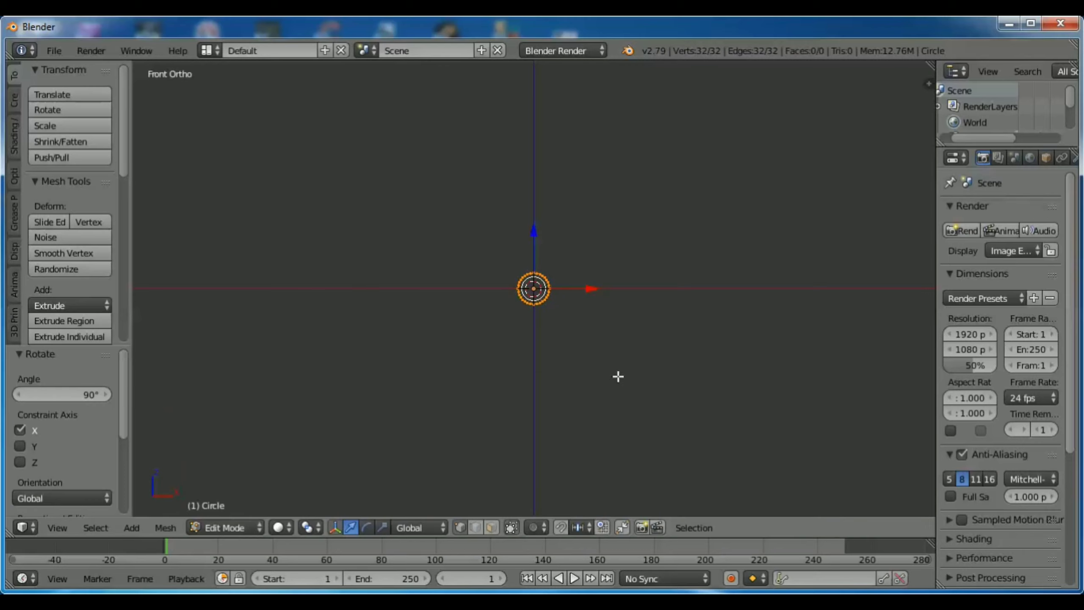
drag(592, 288, 682, 297)
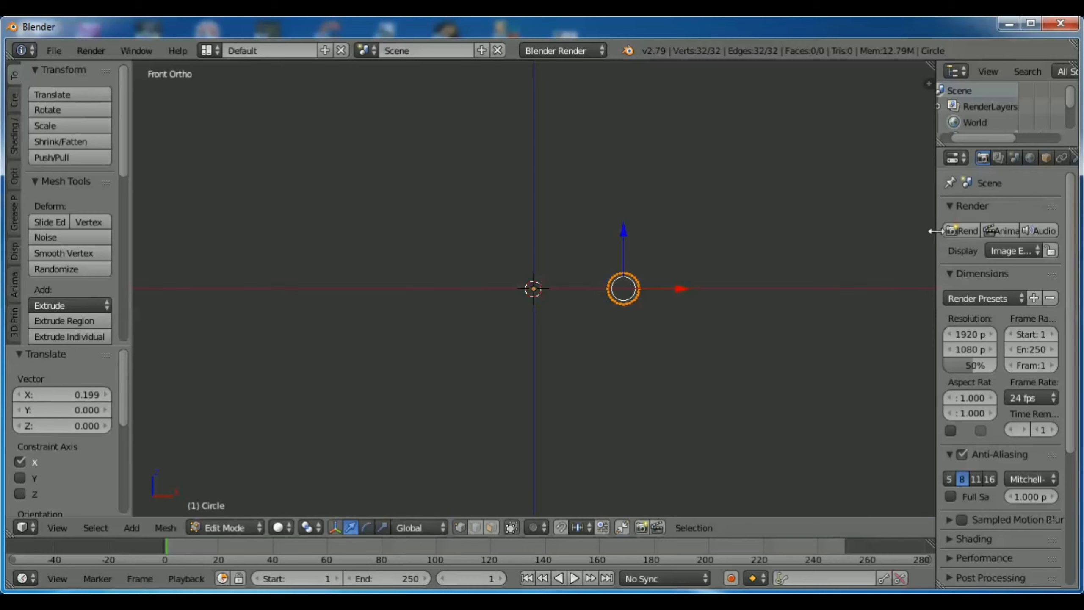
Widen the properties area and add a Screw modifier to the circle
drag(935, 228, 837, 266)
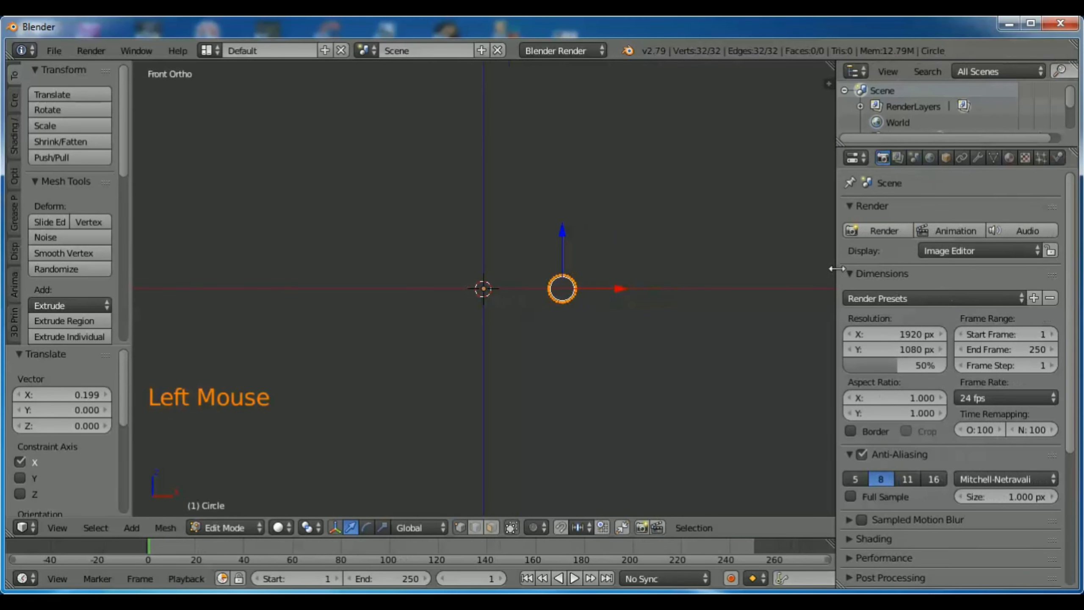
click(978, 158)
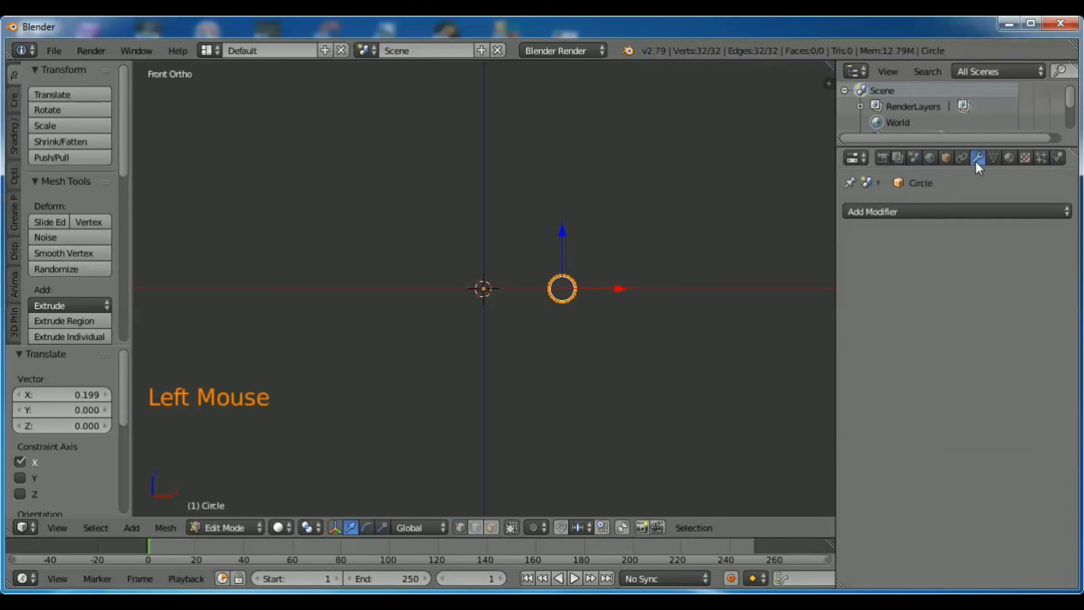
click(948, 212)
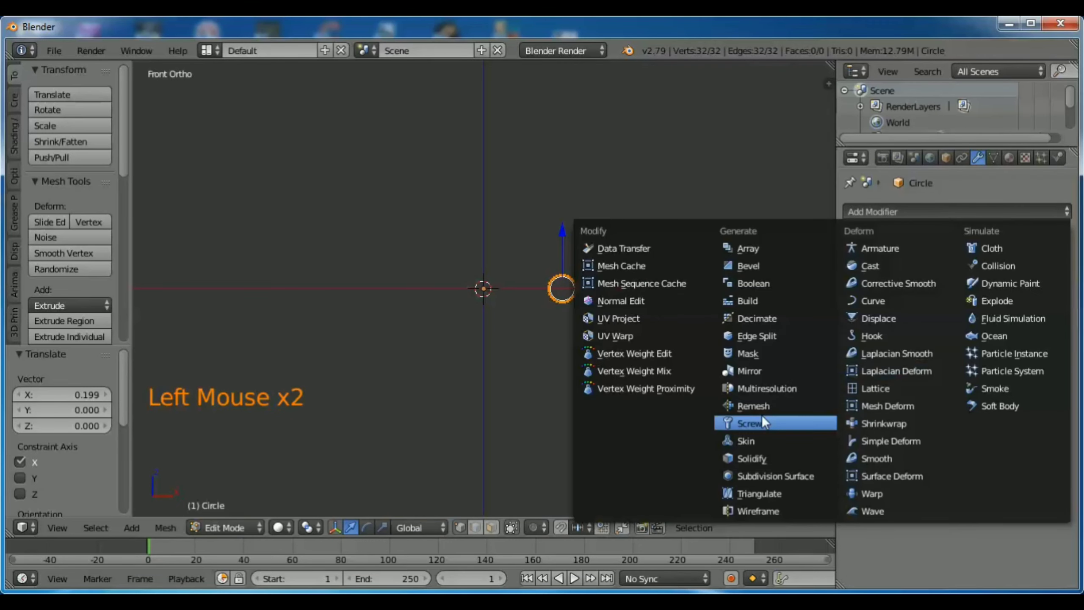
click(751, 423)
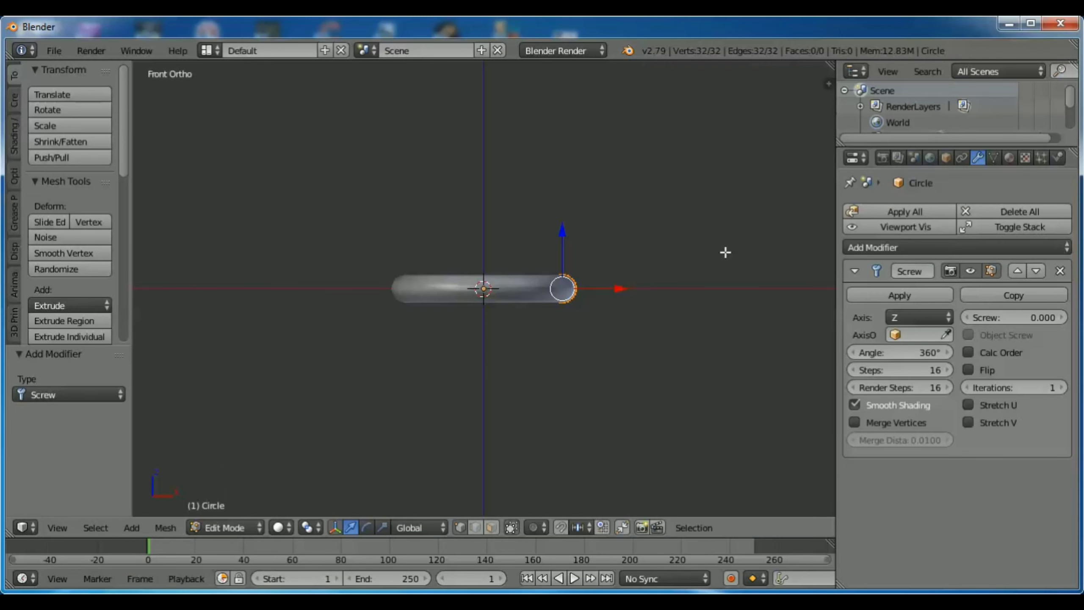
middle_drag(725, 251, 711, 334)
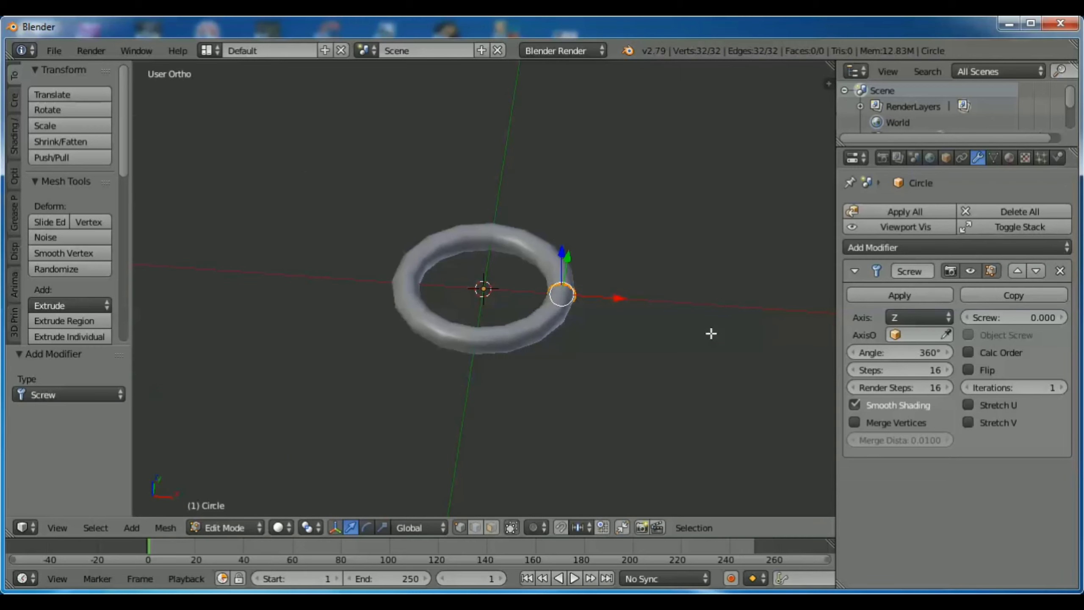
click(937, 352)
mouse_move(936, 352)
mouse_down()
mouse_move(813, 353)
mouse_move(947, 352)
mouse_move(935, 352)
mouse_up()
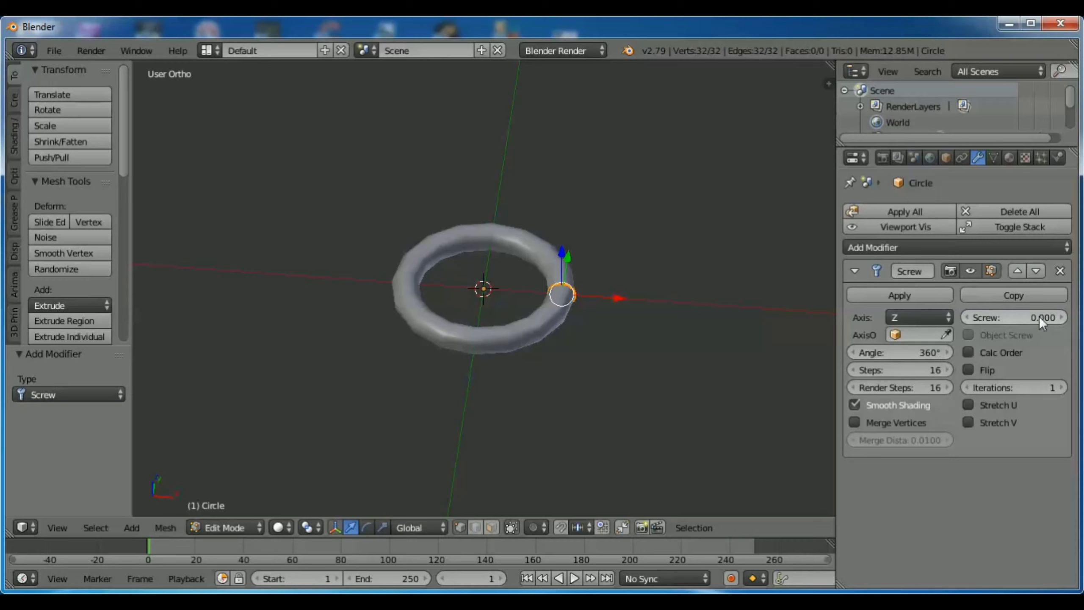
Set the Screw modifier's Screw offset to 3.2
click(1065, 314)
click(1065, 314)
click(1066, 314)
click(1066, 315)
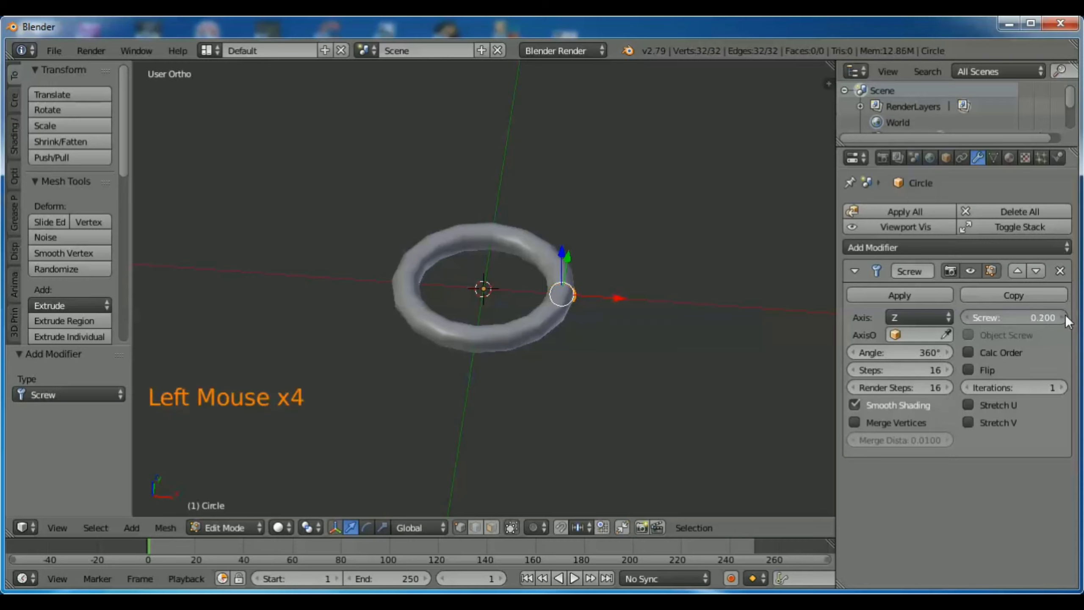
triple_click(1065, 314)
triple_click(1066, 314)
triple_click(1066, 314)
double_click(1065, 314)
triple_click(1065, 314)
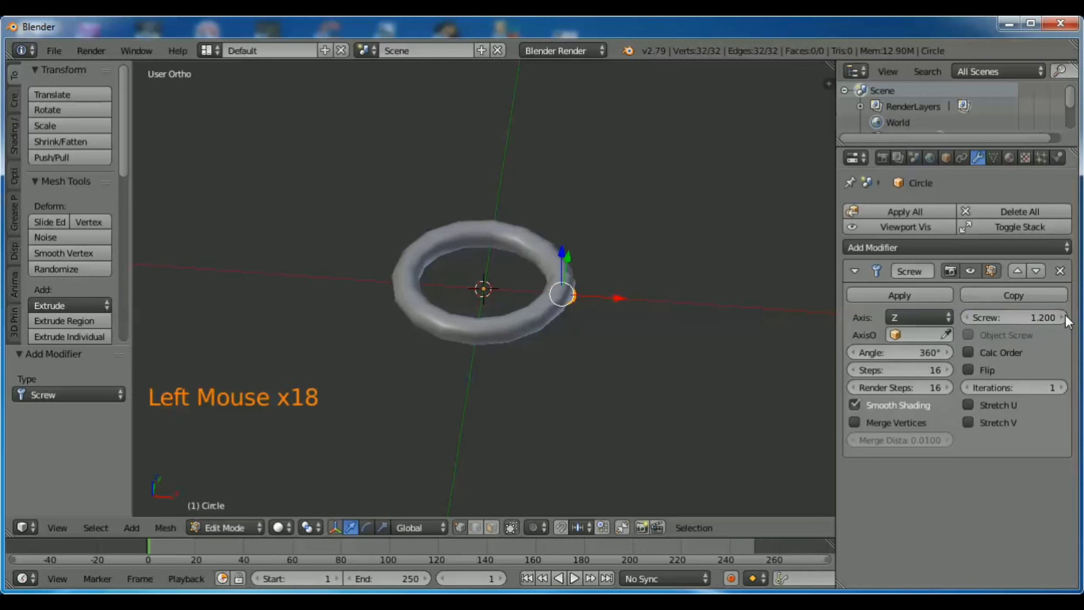
triple_click(1065, 314)
triple_click(1066, 314)
triple_click(1065, 314)
click(1066, 314)
triple_click(1065, 314)
triple_click(1066, 314)
click(1065, 315)
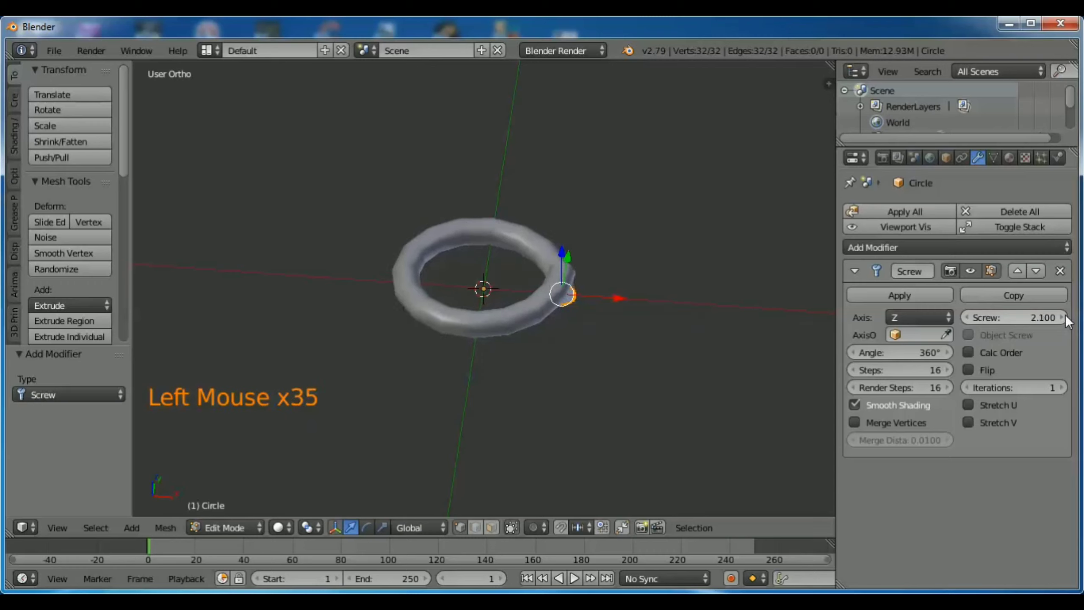
triple_click(1066, 314)
click(1066, 314)
triple_click(1065, 315)
triple_click(1066, 314)
triple_click(1065, 314)
double_click(1066, 315)
double_click(1065, 316)
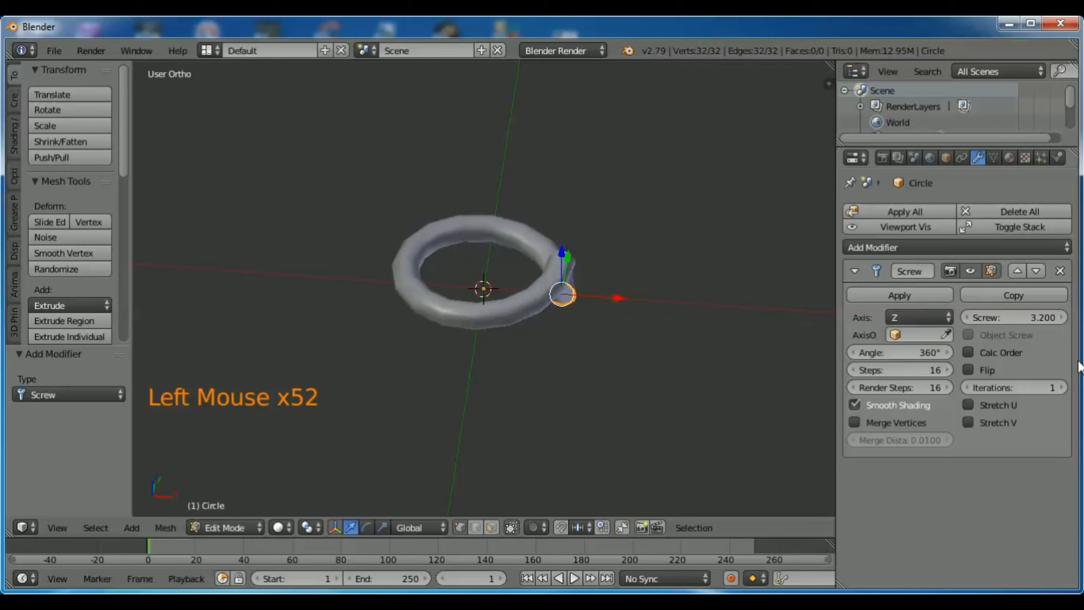
Set the Screw modifier's Iterations to 5
click(1062, 388)
click(1062, 388)
click(1062, 388)
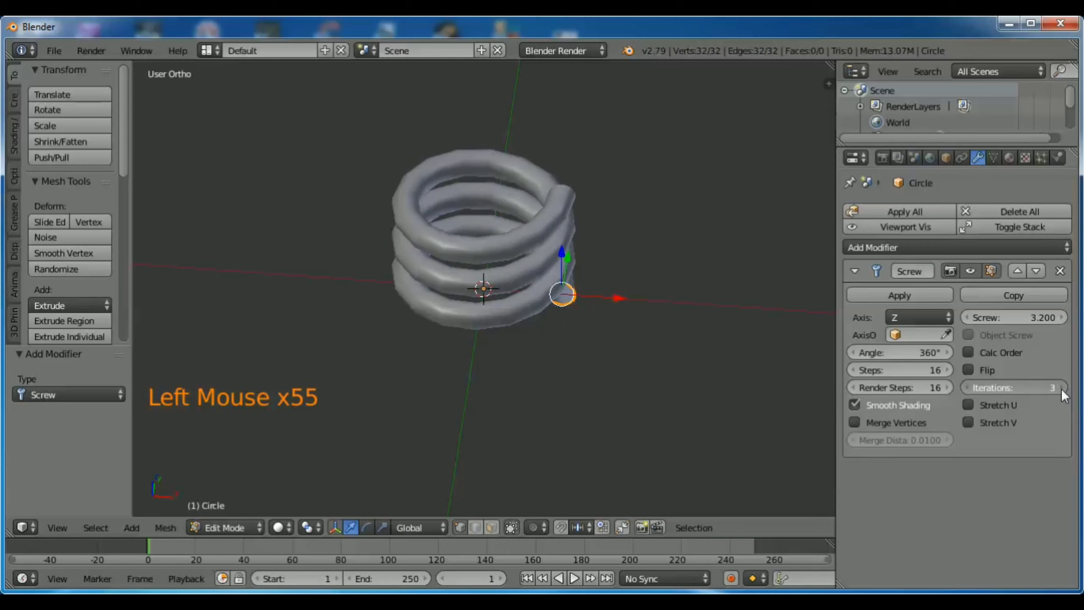
click(1061, 389)
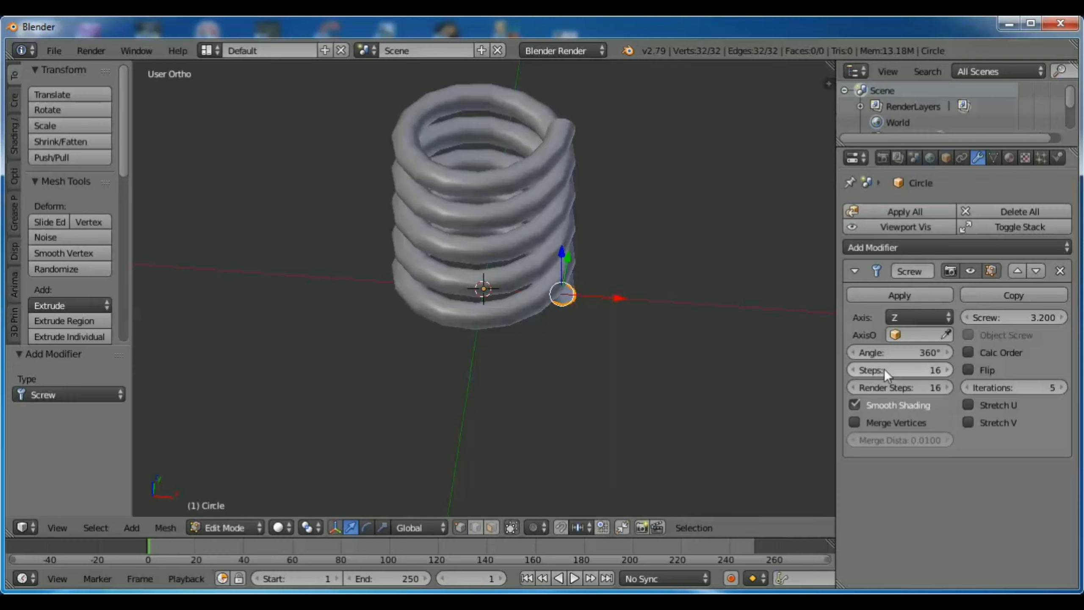
Reduce the Screw modifier's viewport Steps to 3
click(853, 370)
click(853, 370)
click(853, 370)
click(854, 370)
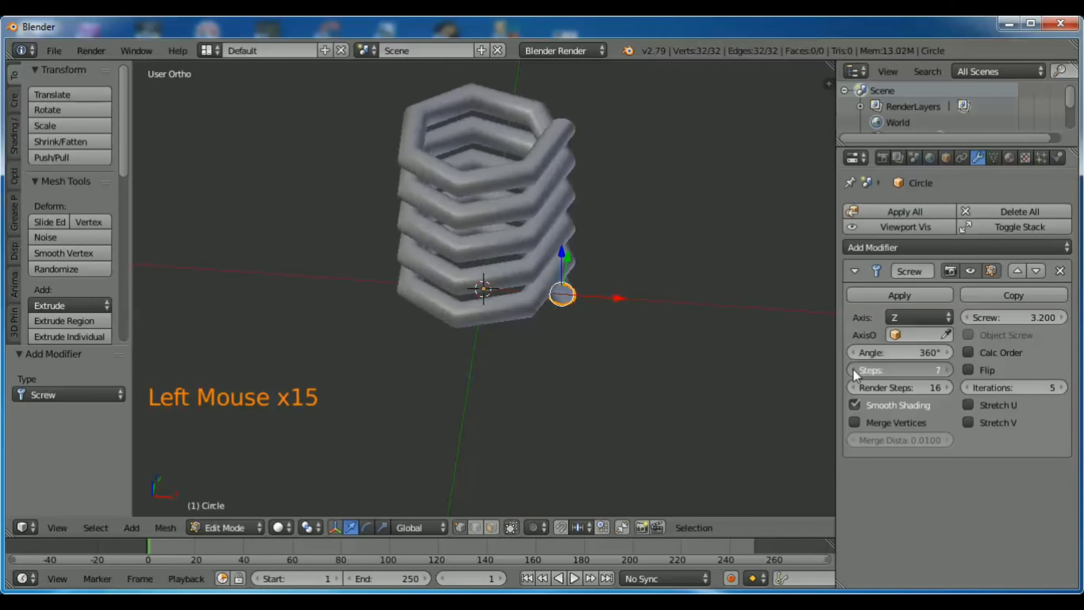
click(853, 370)
click(853, 369)
click(854, 370)
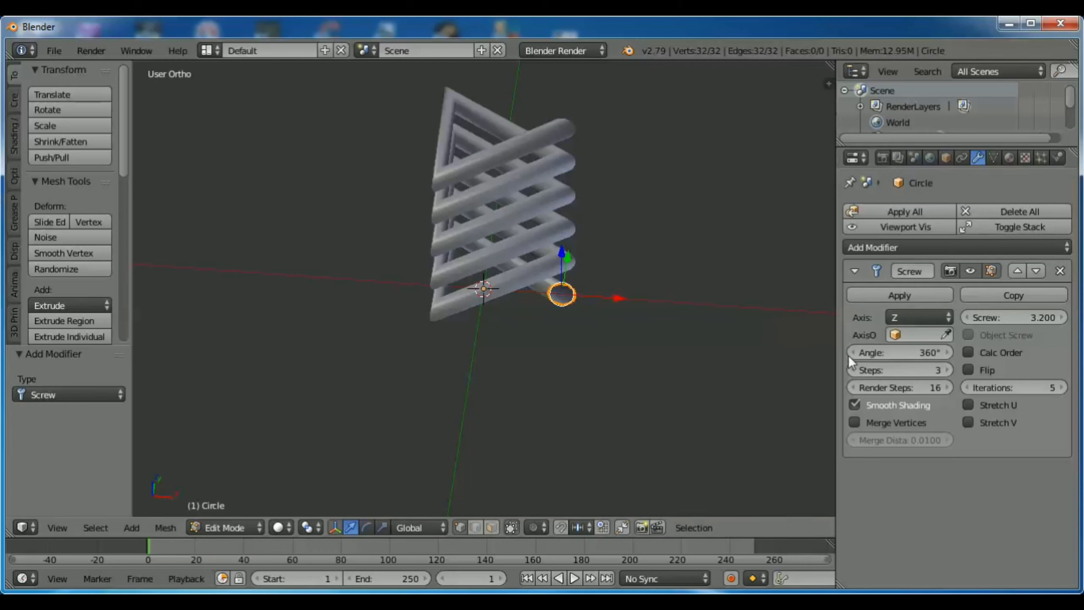
Increase the Screw modifier's viewport Steps to 21
click(949, 370)
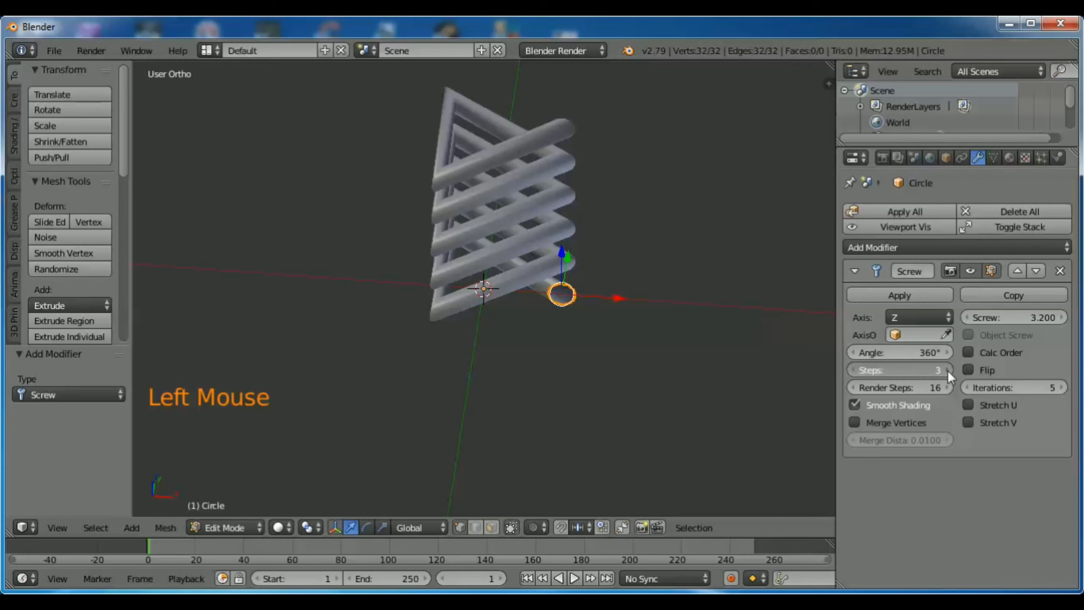
click(947, 370)
click(948, 370)
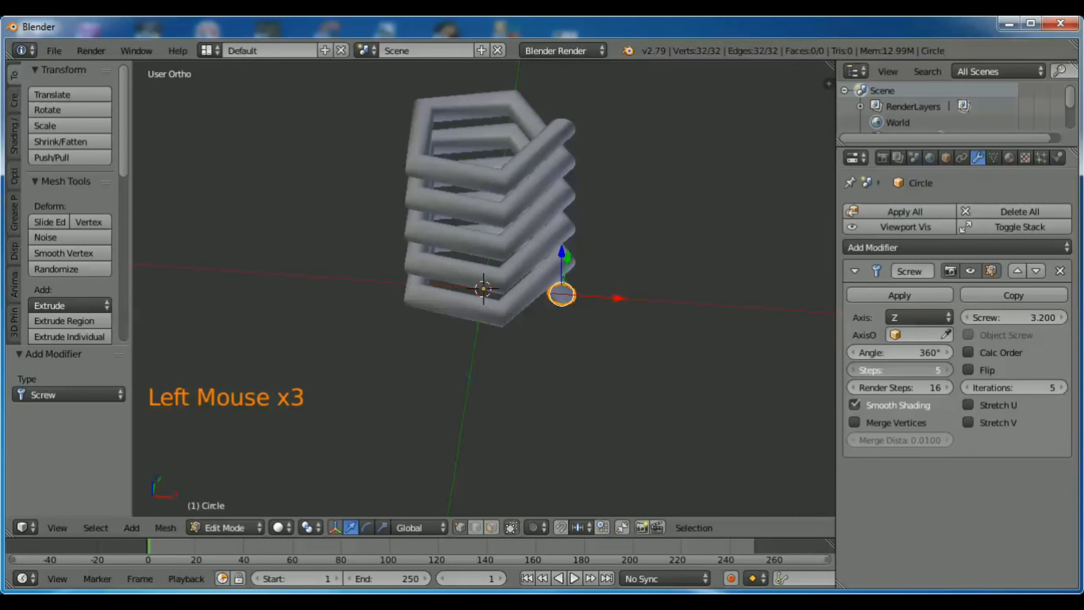
click(948, 370)
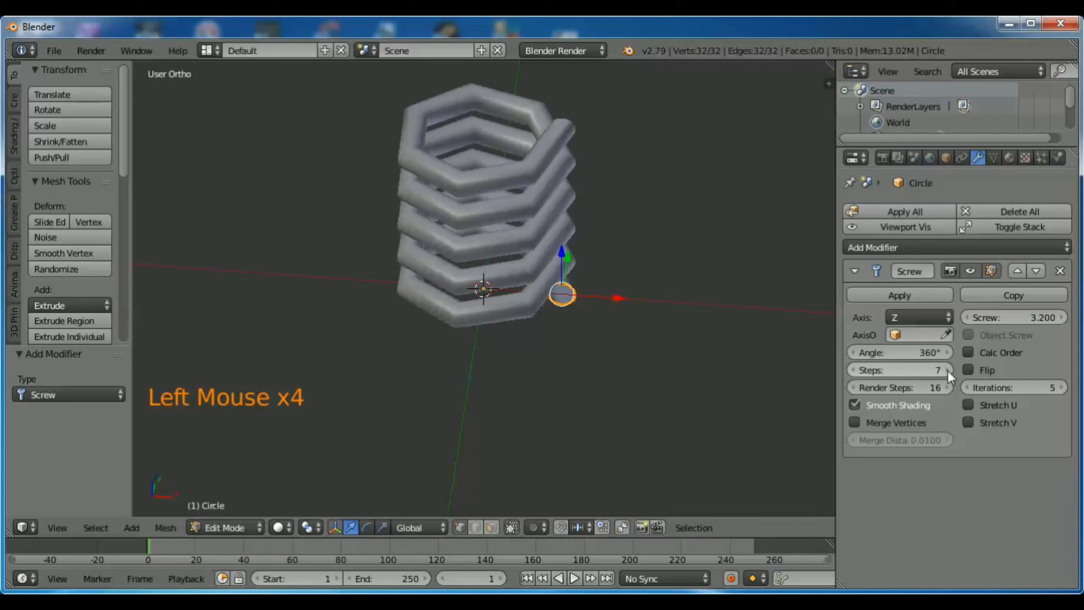
click(948, 370)
click(948, 370)
click(948, 370)
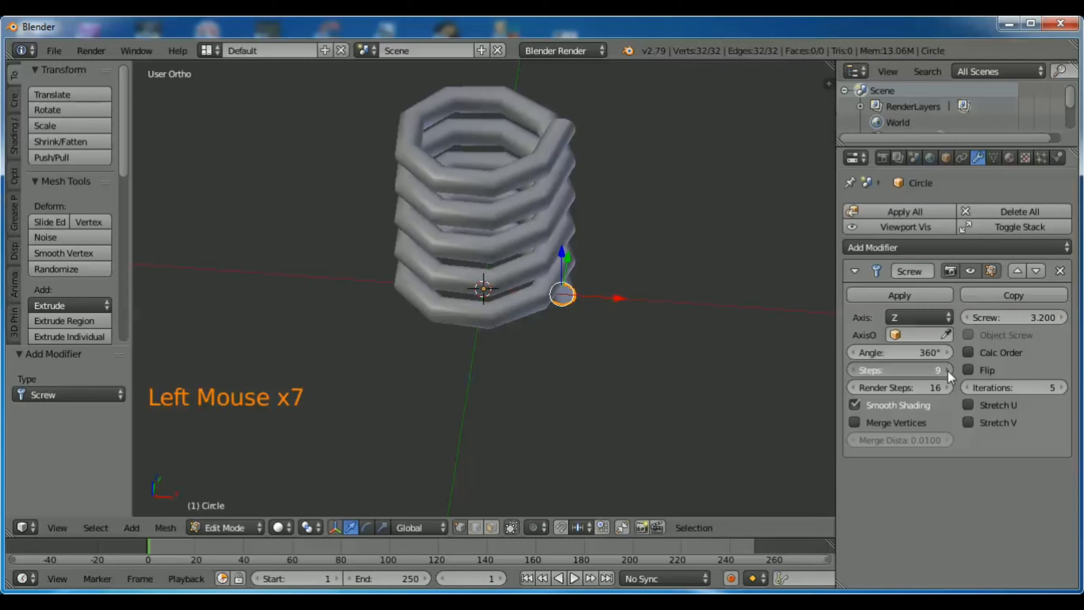
click(947, 370)
click(948, 371)
click(948, 370)
click(948, 370)
click(948, 371)
click(948, 370)
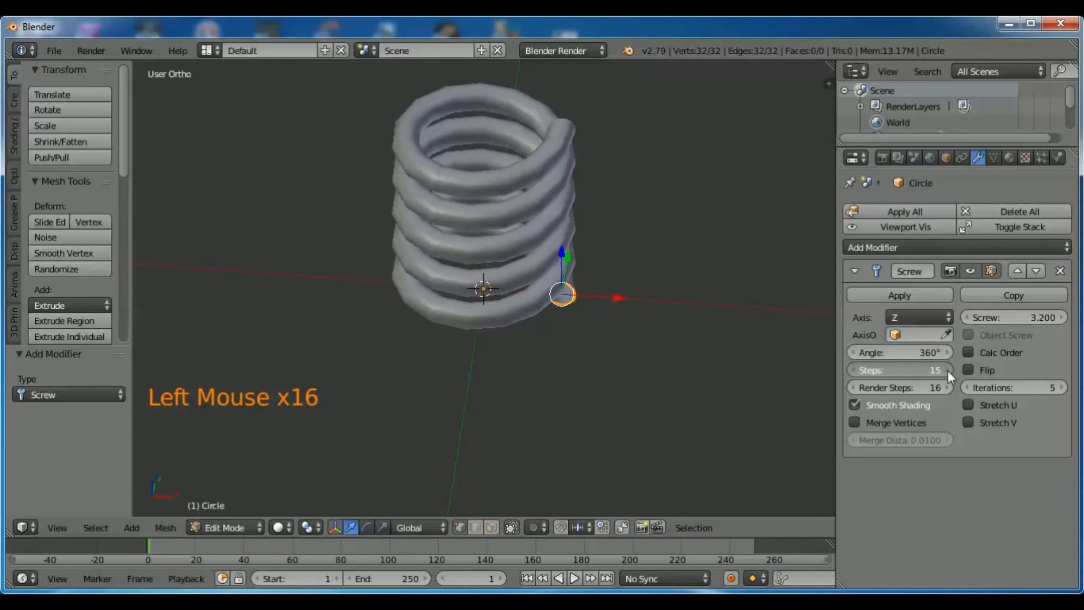
click(948, 370)
click(948, 370)
click(948, 370)
click(948, 370)
click(948, 370)
click(948, 370)
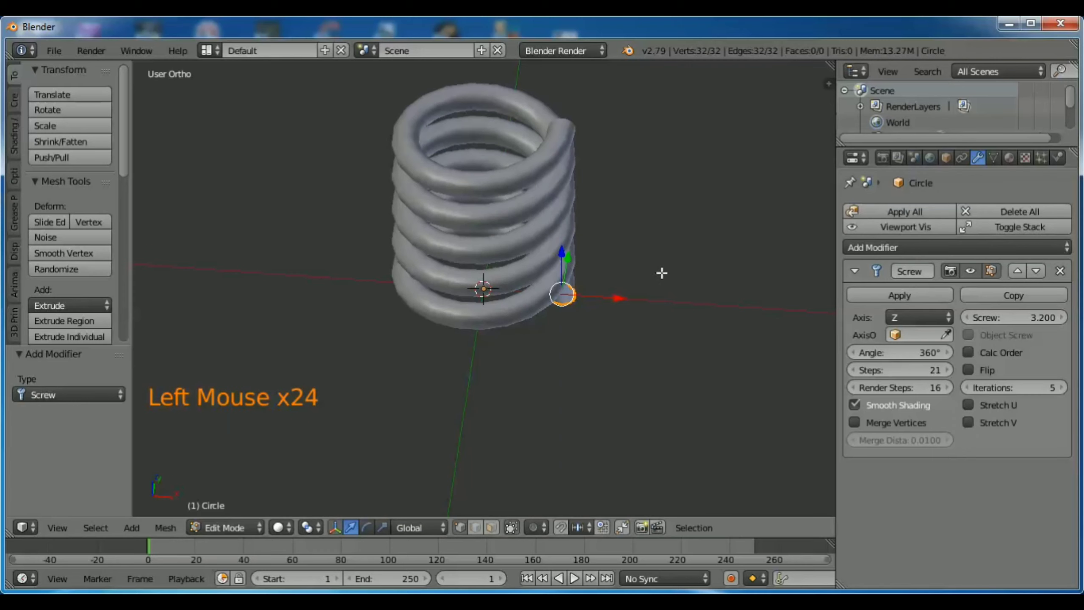
Increase the Screw modifier's Angle to 383°
shift+middle_drag(644, 225, 644, 348)
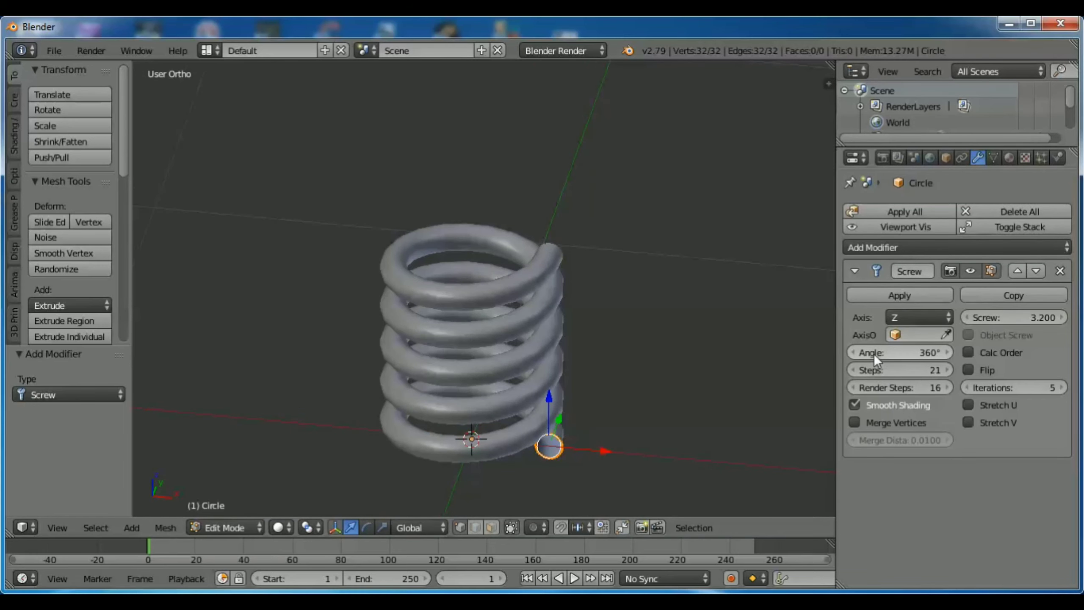
click(947, 352)
drag(948, 353, 1013, 353)
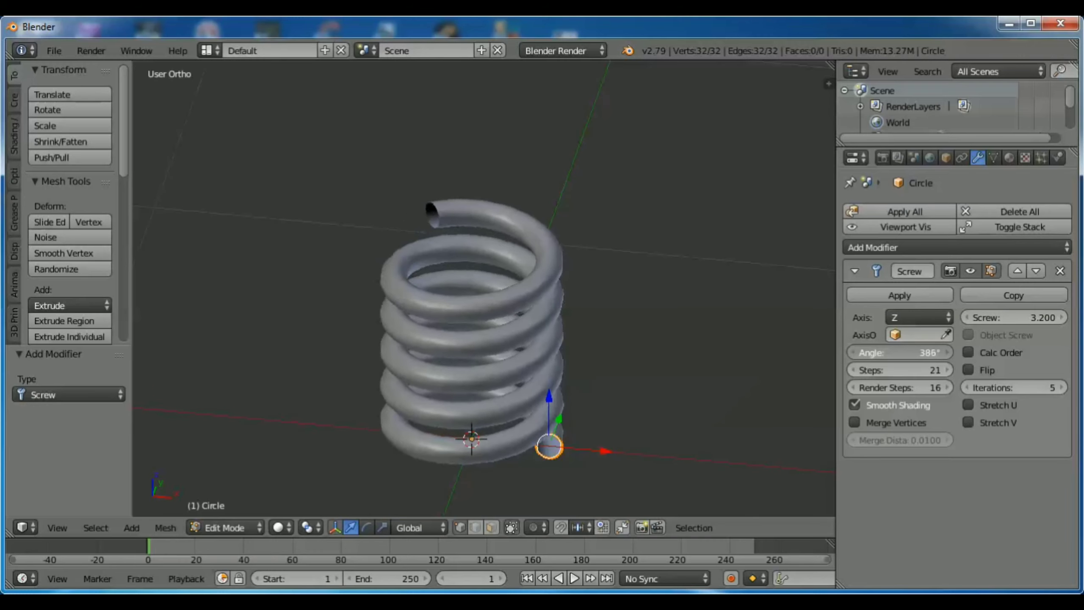
Increase the Screw modifier's Screw offset to 5.1 to spread the coils apart
click(1063, 316)
click(1063, 316)
click(1063, 316)
click(1063, 316)
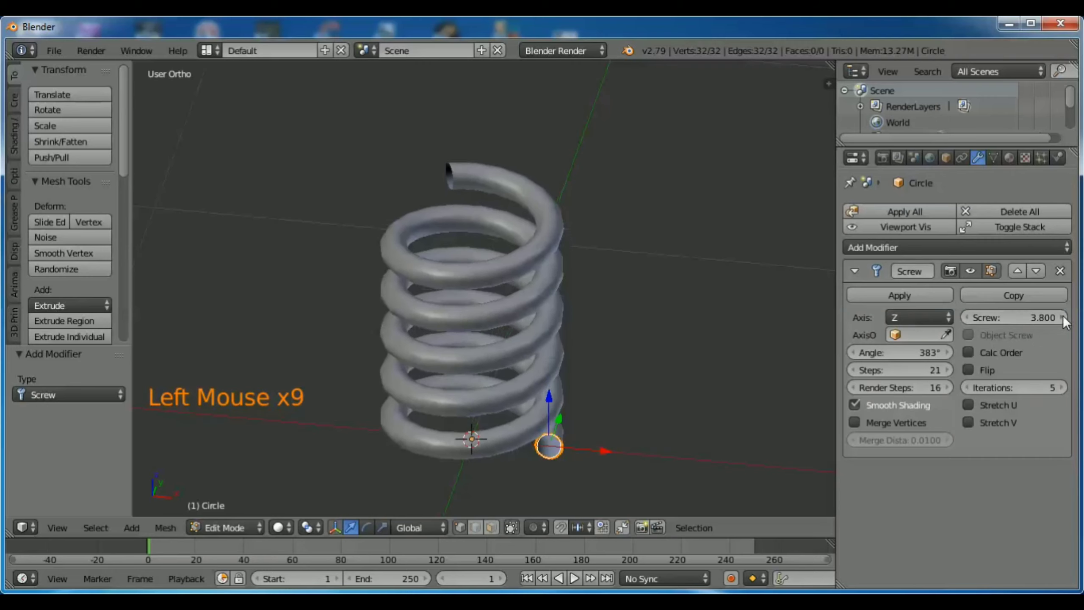
click(1063, 316)
click(1063, 317)
click(1063, 317)
click(1063, 317)
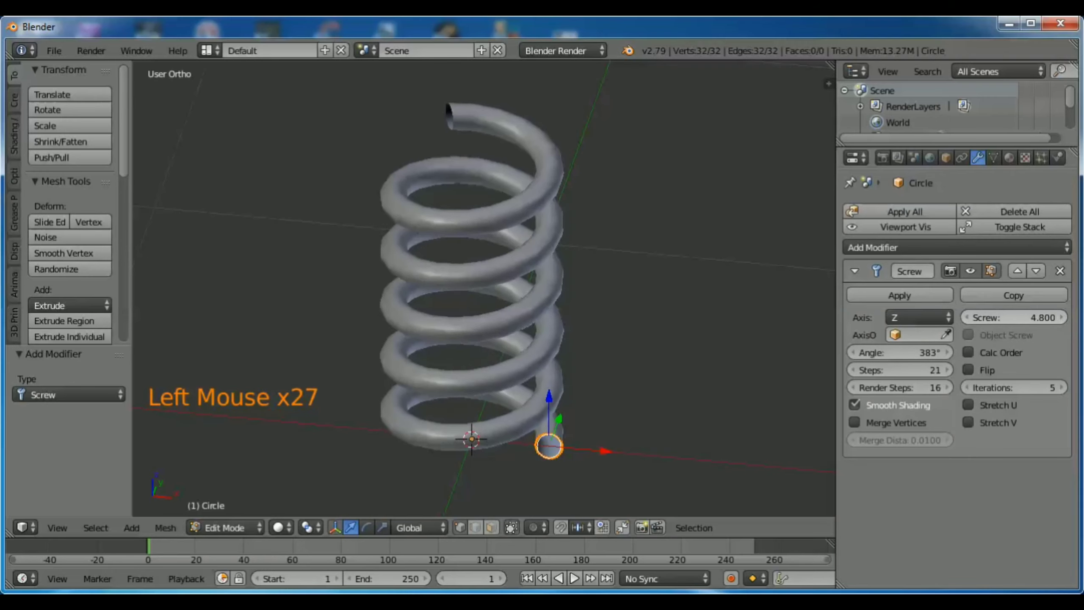
click(1063, 316)
Raise the Screw modifier's Angle to 518°
drag(937, 352, 964, 352)
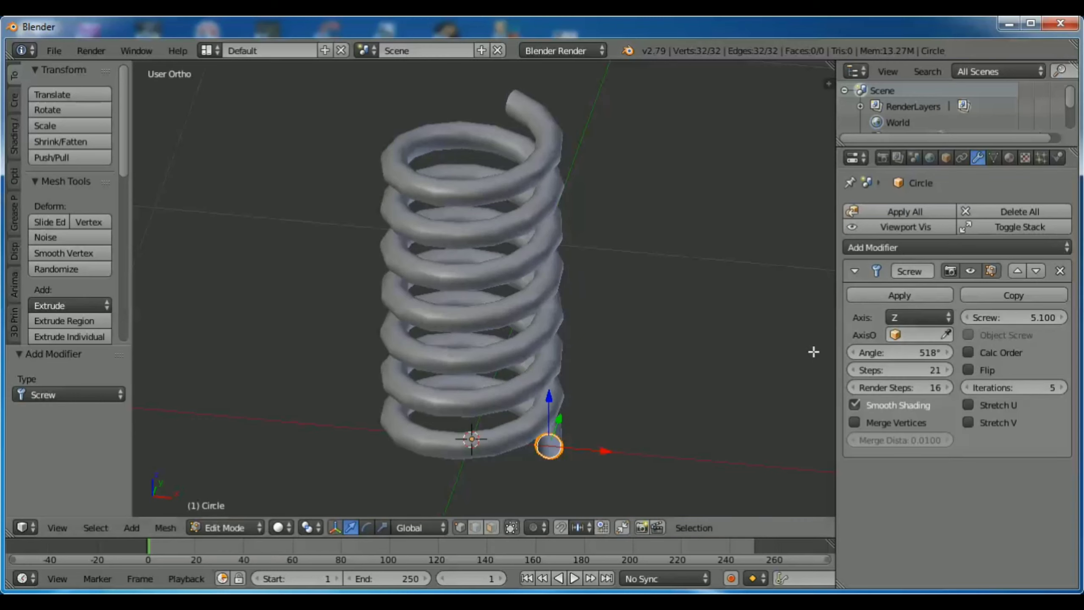
scroll(642, 346, down, 3)
scroll(642, 346, down, 1)
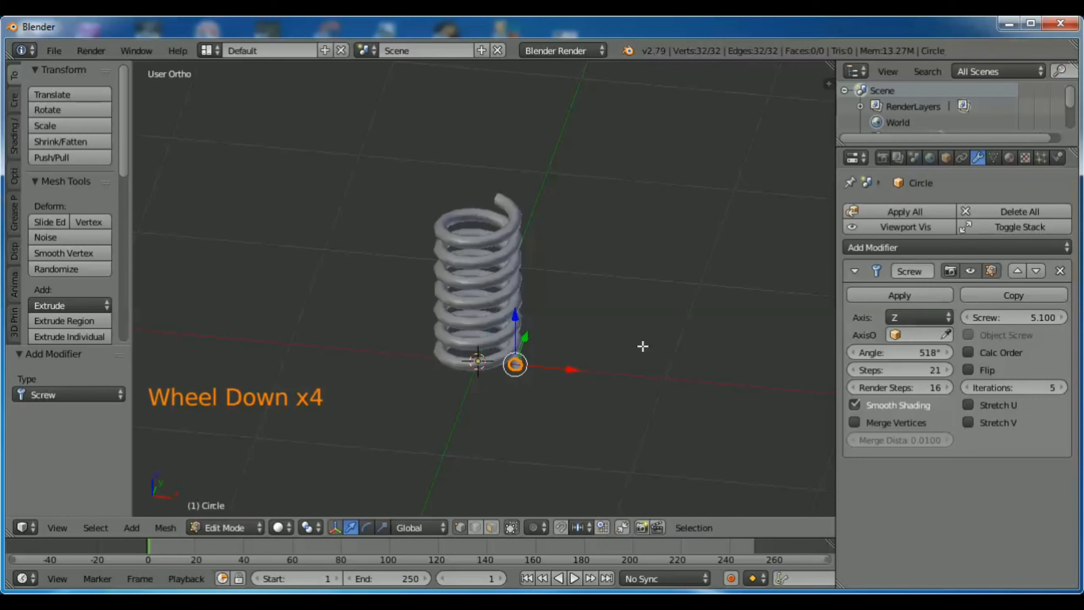
Change the Screw modifier's axis to X and inspect the resulting shape
click(911, 317)
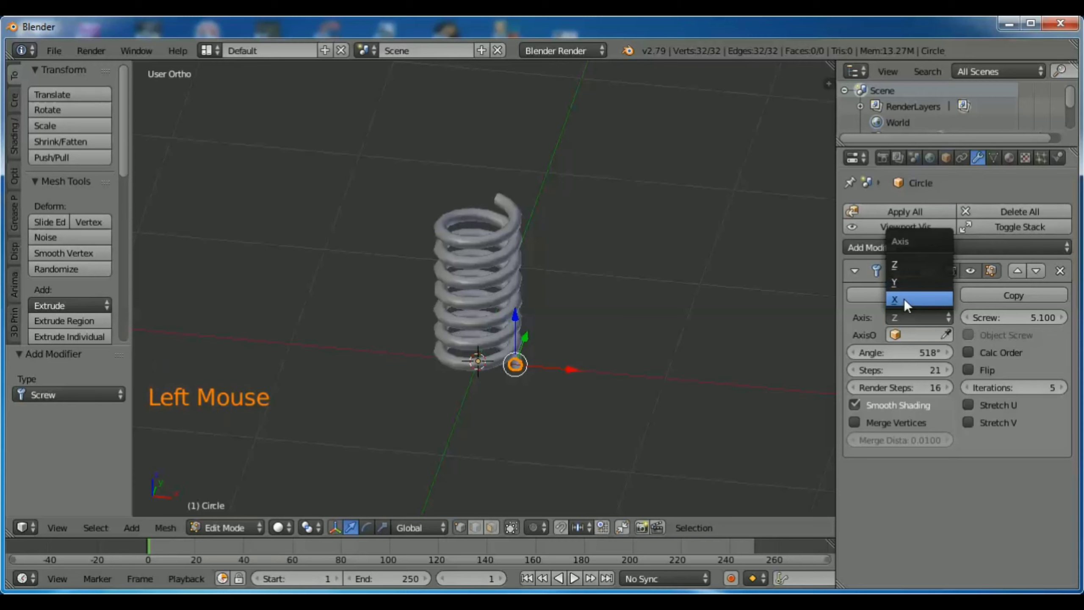
click(905, 298)
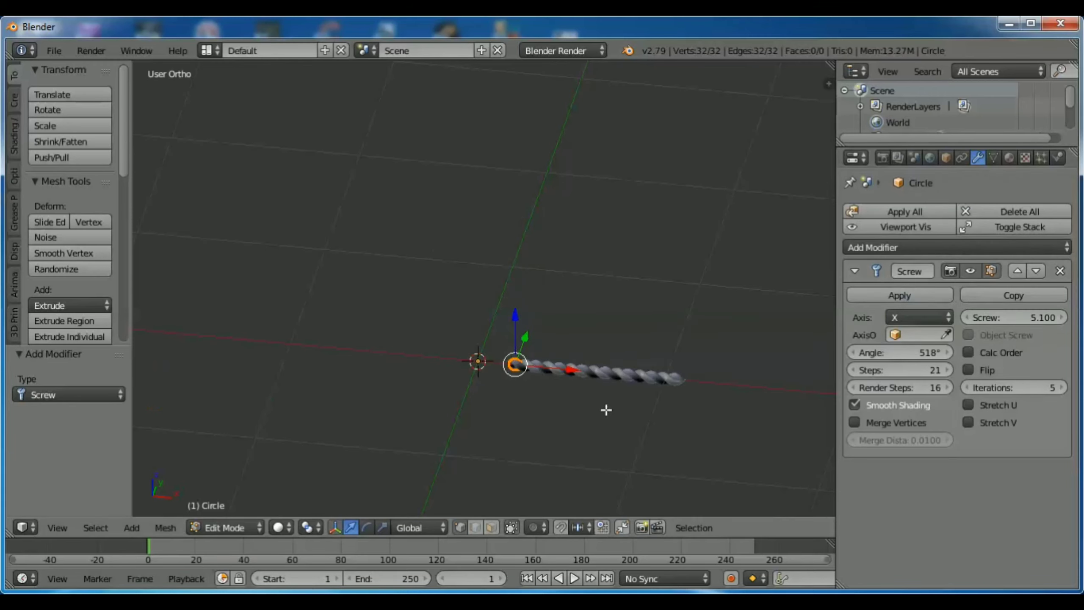
scroll(584, 414, up, 3)
scroll(584, 414, down, 6)
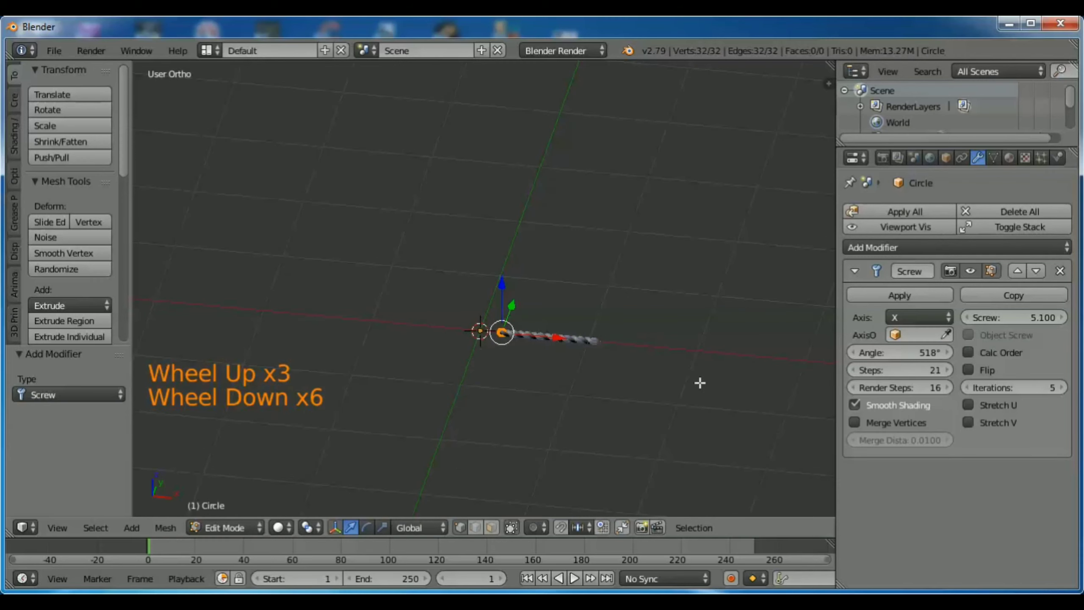
middle_click(654, 384)
middle_drag(647, 377, 625, 339)
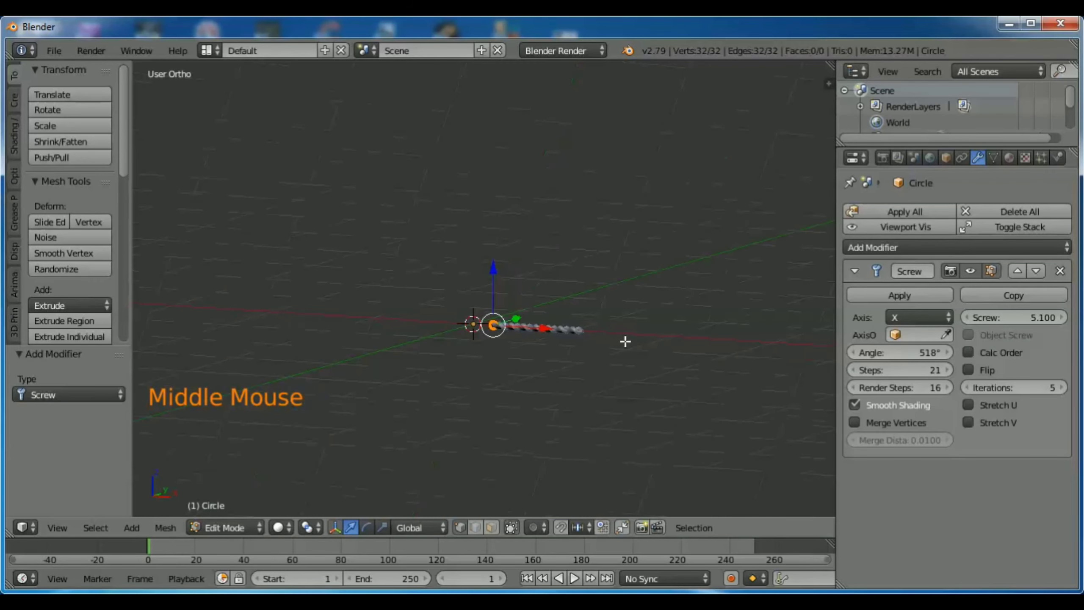
scroll(620, 343, up, 6)
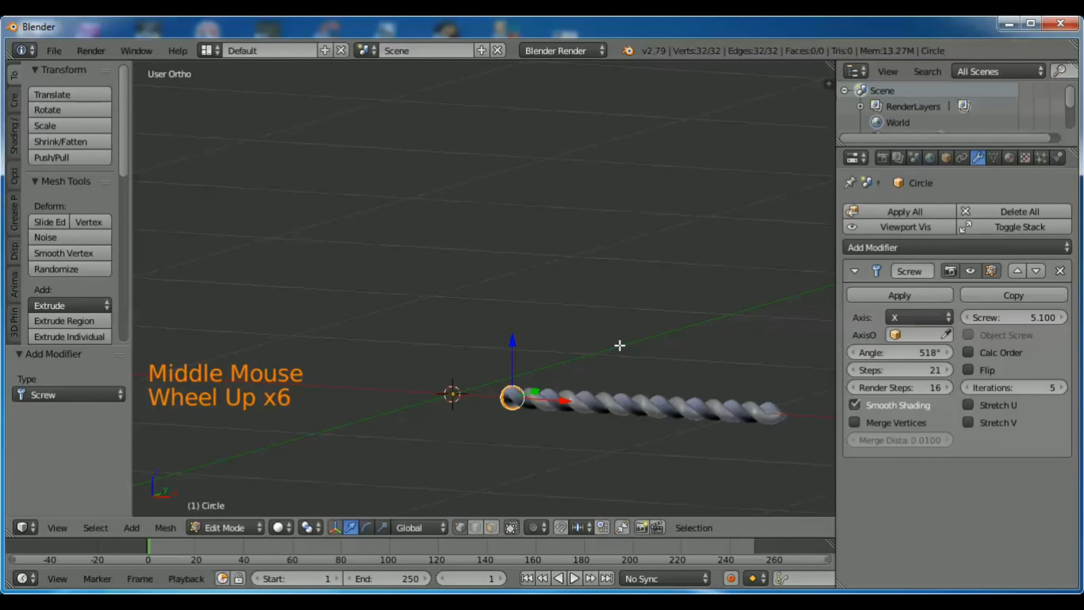
Switch the Screw modifier's axis to Y and inspect the coil from several angles
click(945, 314)
click(911, 281)
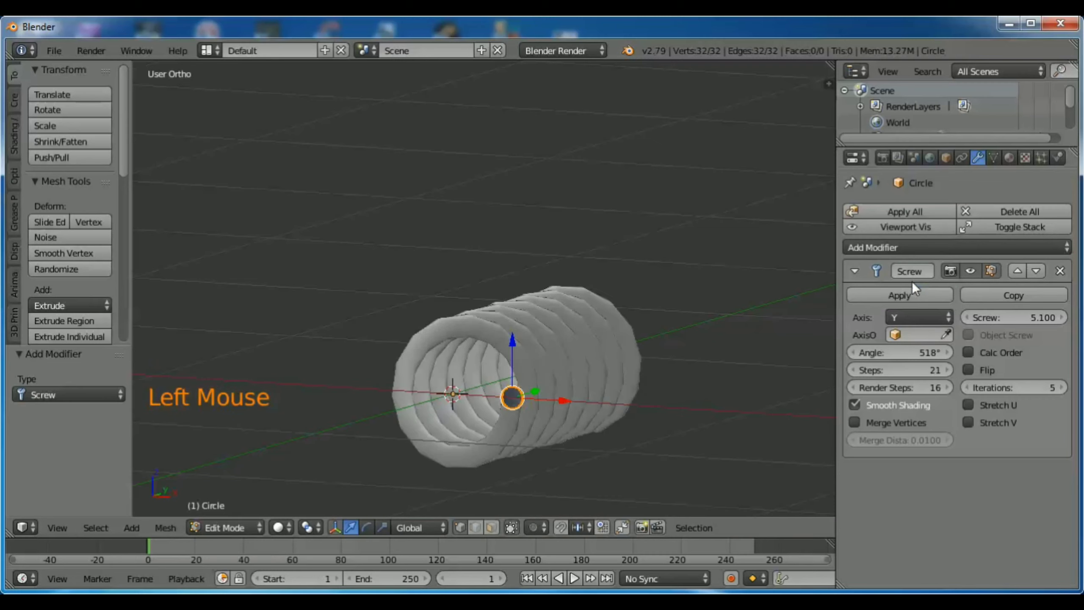
middle_drag(678, 415, 531, 277)
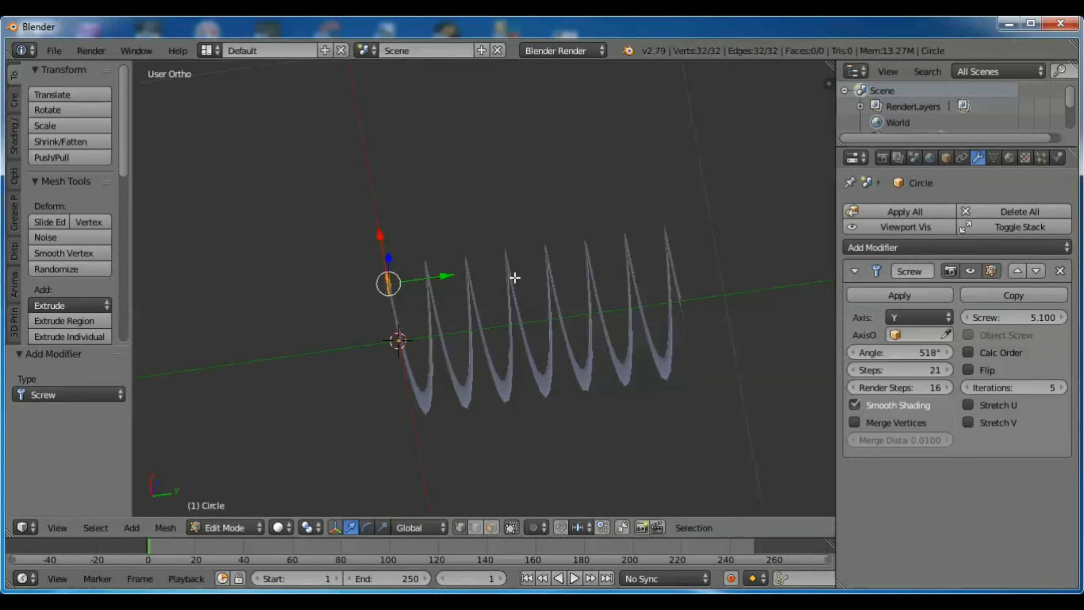
middle_drag(301, 328, 757, 86)
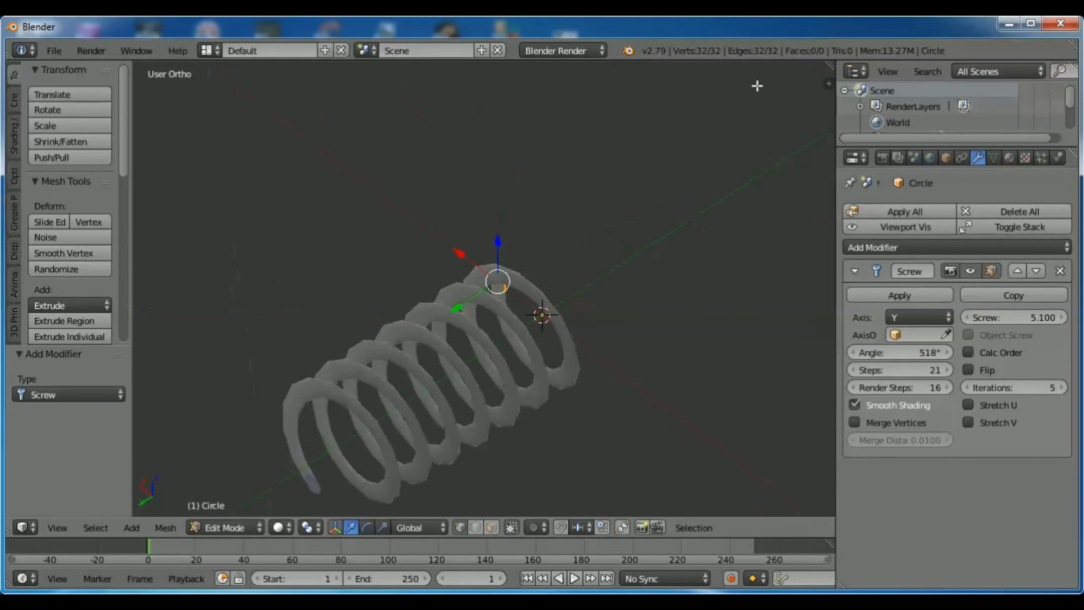
Raise the Screw modifier's viewport Steps to 118 to smooth the coil
mouse_move(930, 369)
mouse_down()
mouse_move(892, 369)
mouse_move(982, 369)
mouse_move(933, 369)
mouse_up()
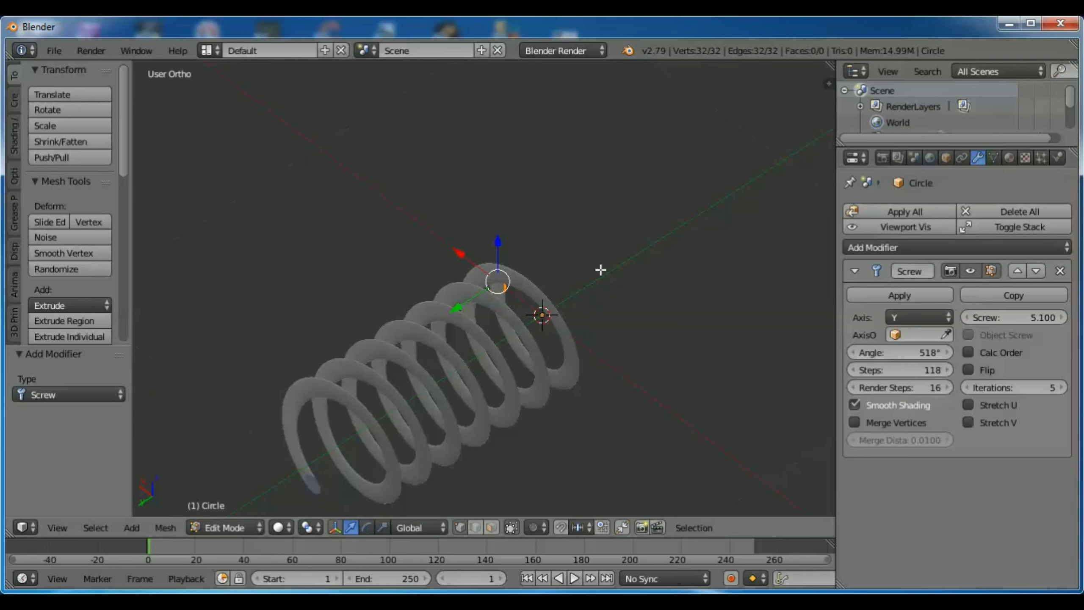
middle_drag(598, 262, 448, 300)
scroll(448, 301, down, 3)
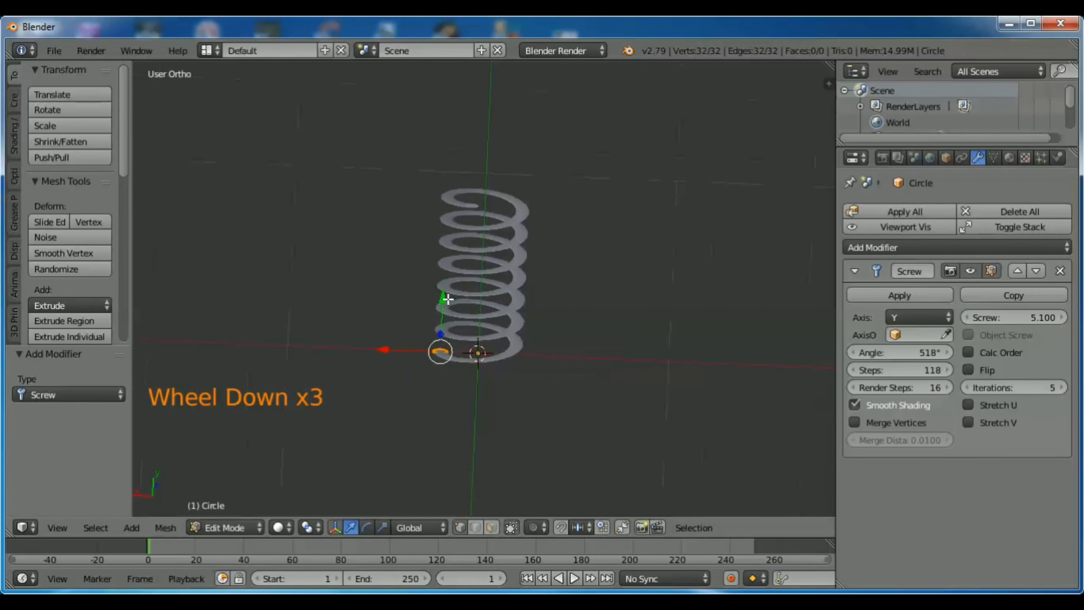
Show the model in front view and set the Screw modifier's axis back to Z
click(58, 520)
click(81, 421)
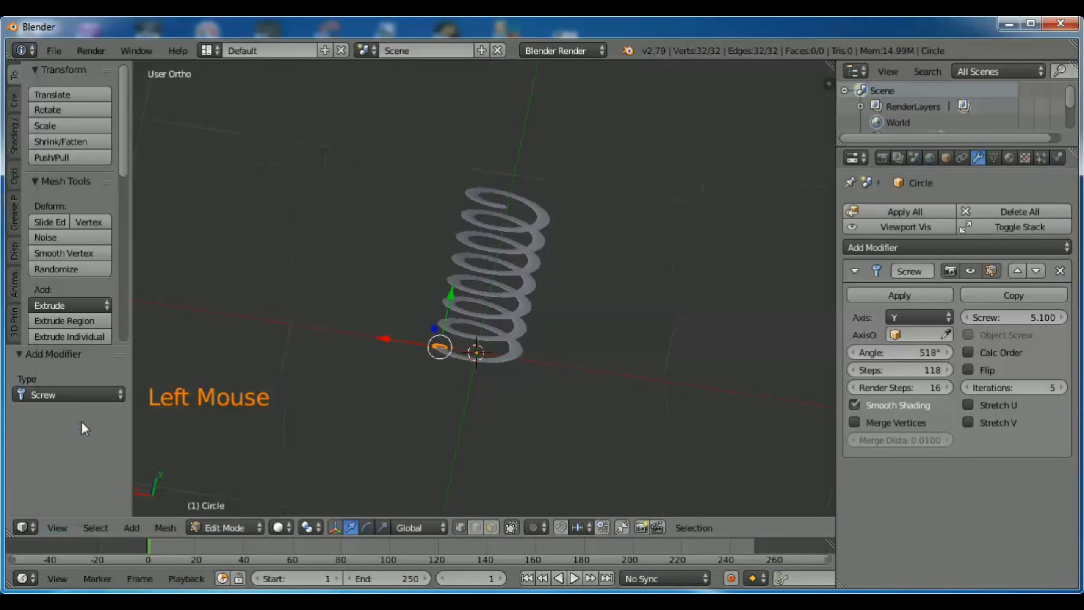
click(943, 317)
click(901, 262)
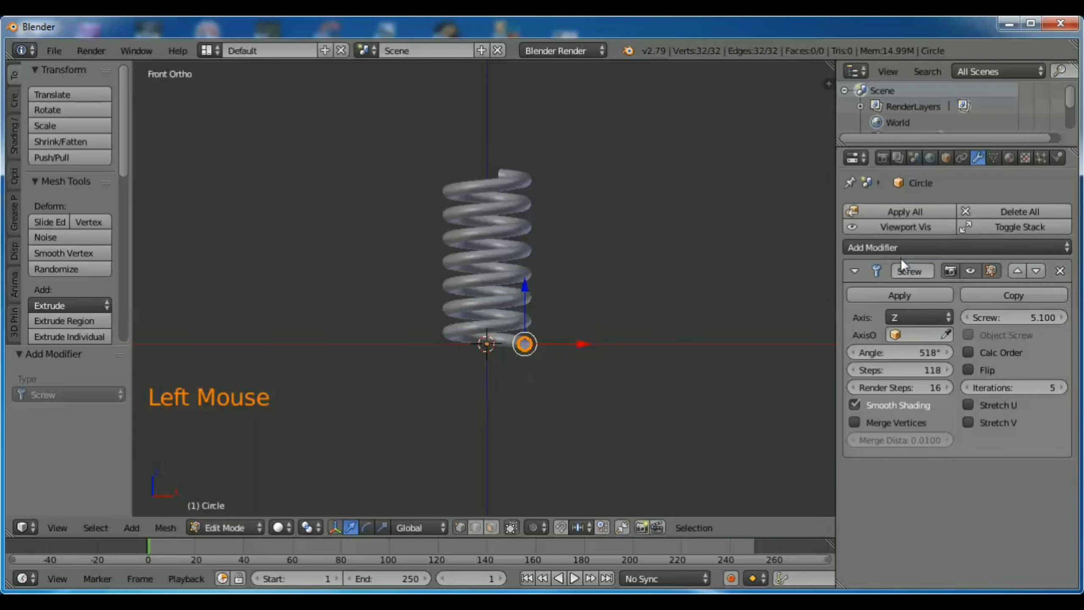
scroll(492, 230, up, 4)
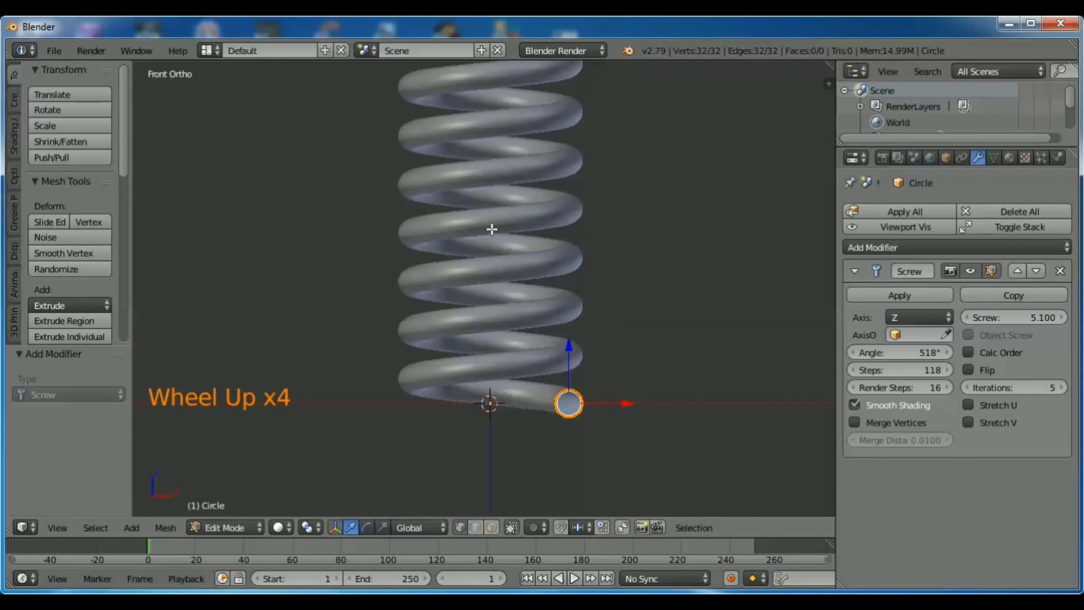
scroll(492, 229, down, 2)
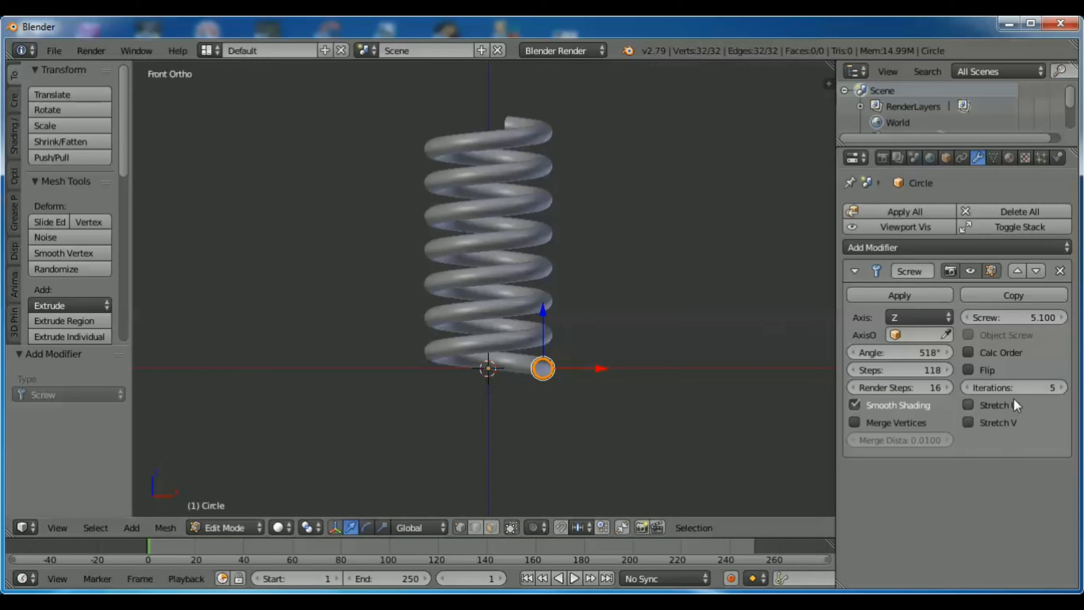
Increase the Screw modifier's Iterations to 6
click(1061, 387)
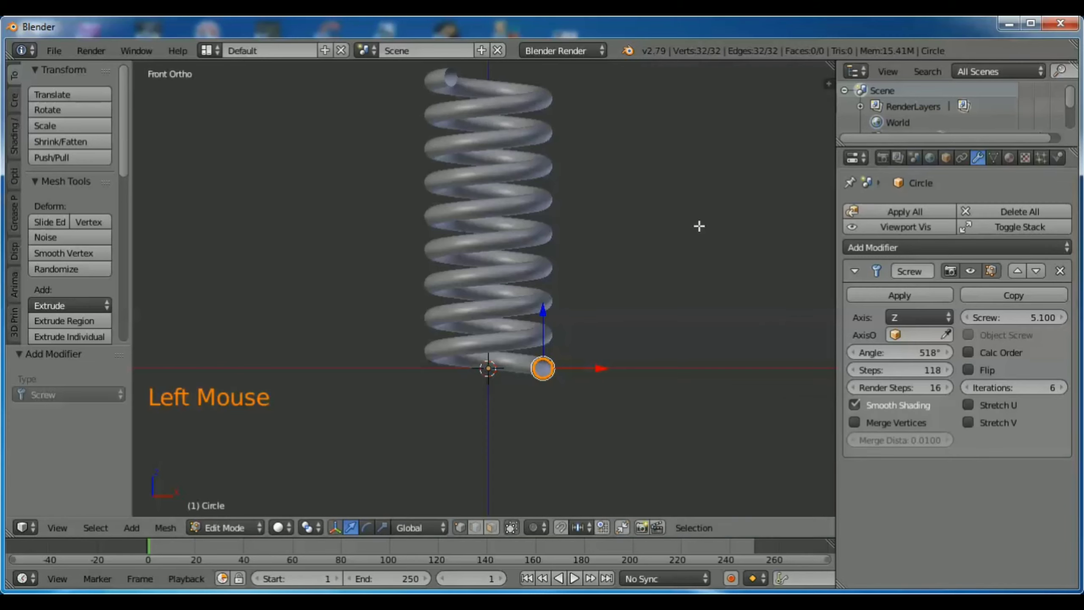
scroll(653, 178, down, 2)
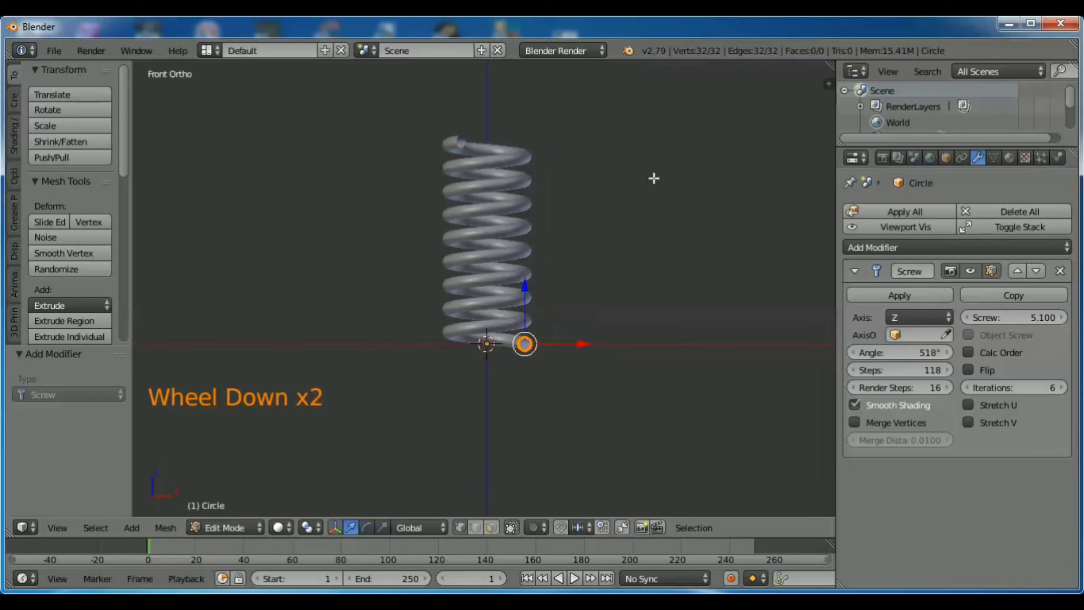
scroll(653, 178, down, 1)
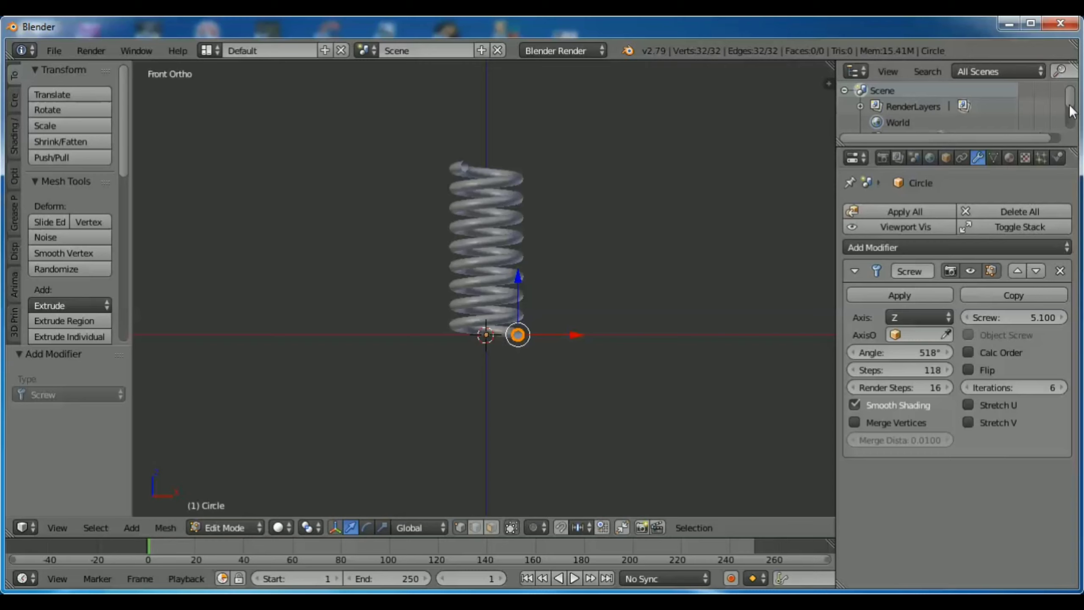
Try toggling the Circle object's viewport visibility in the outliner
drag(1071, 110, 1078, 137)
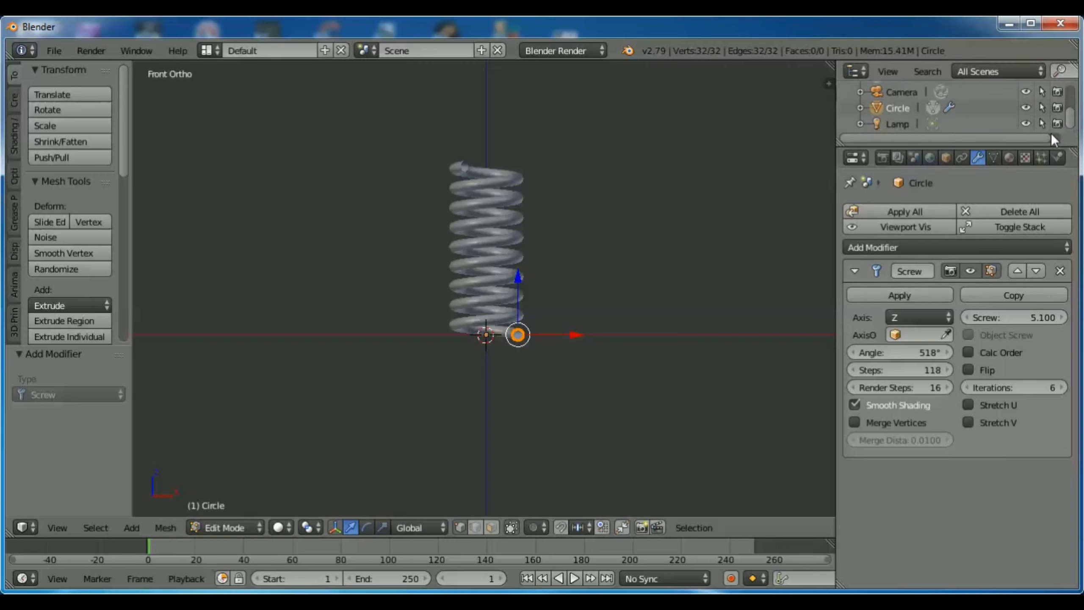
click(1026, 108)
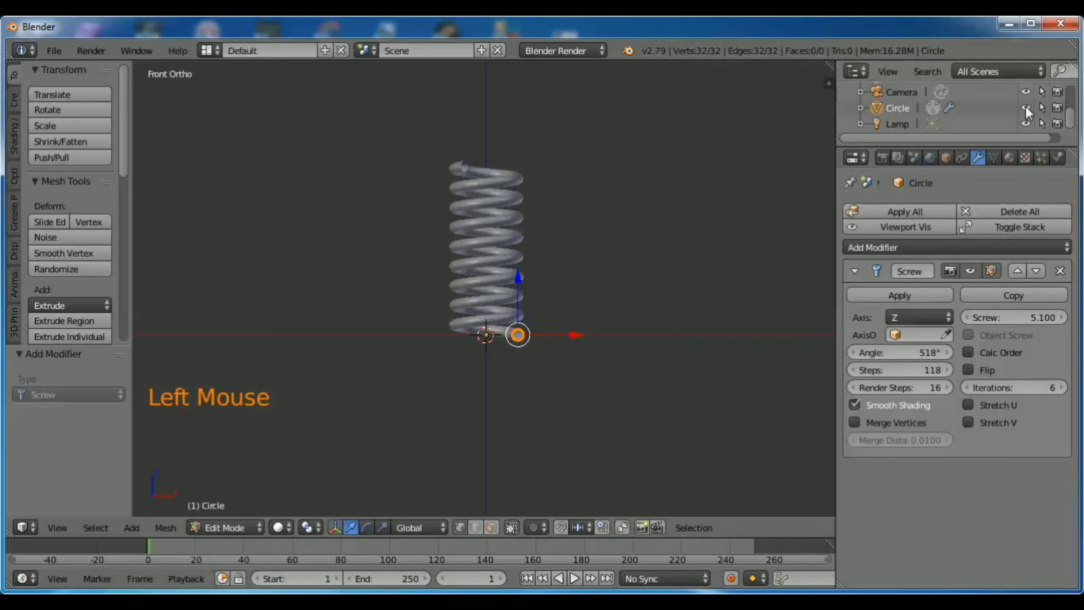
click(1026, 107)
click(1026, 109)
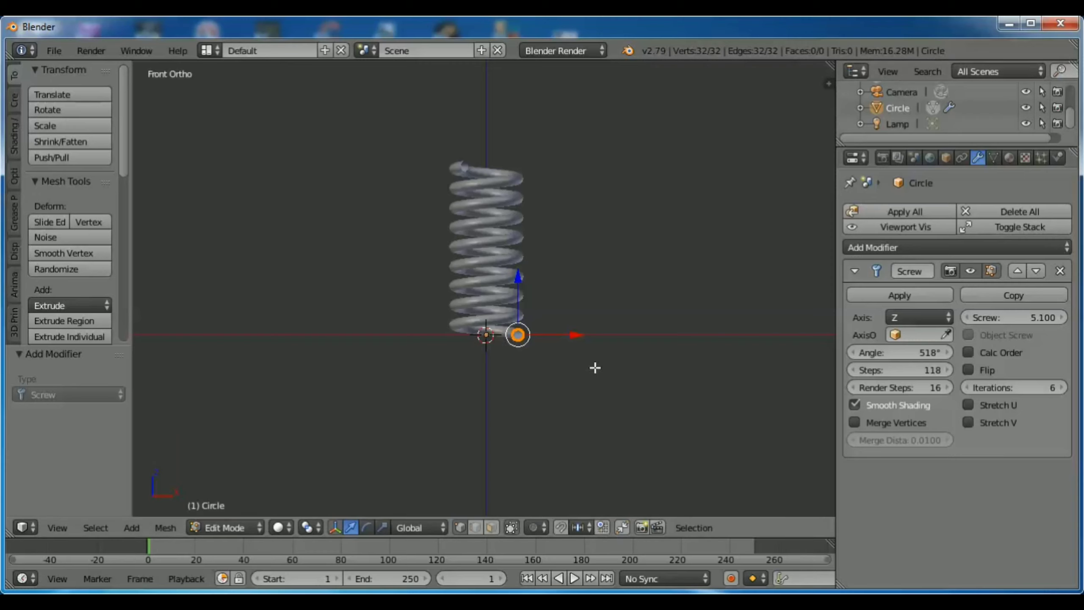
click(1027, 107)
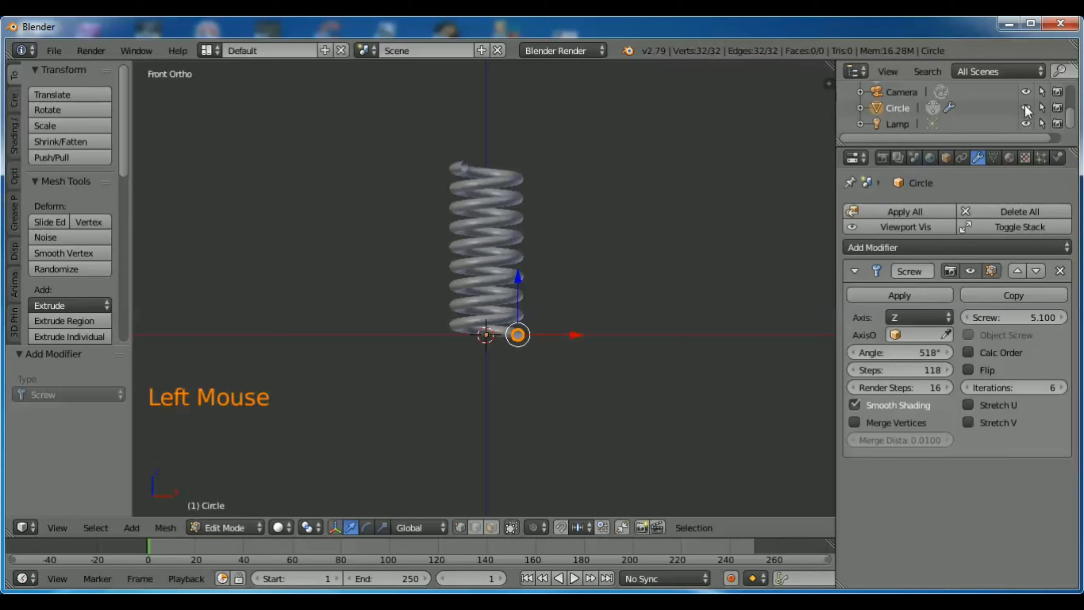
Start a new file and delete the default cube
click(546, 362)
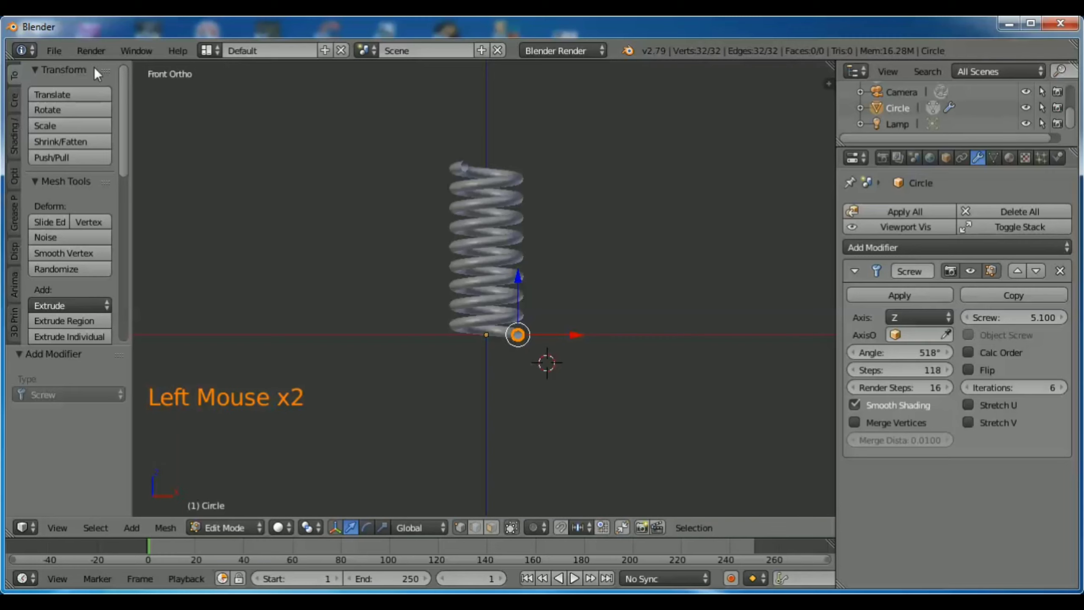
click(55, 48)
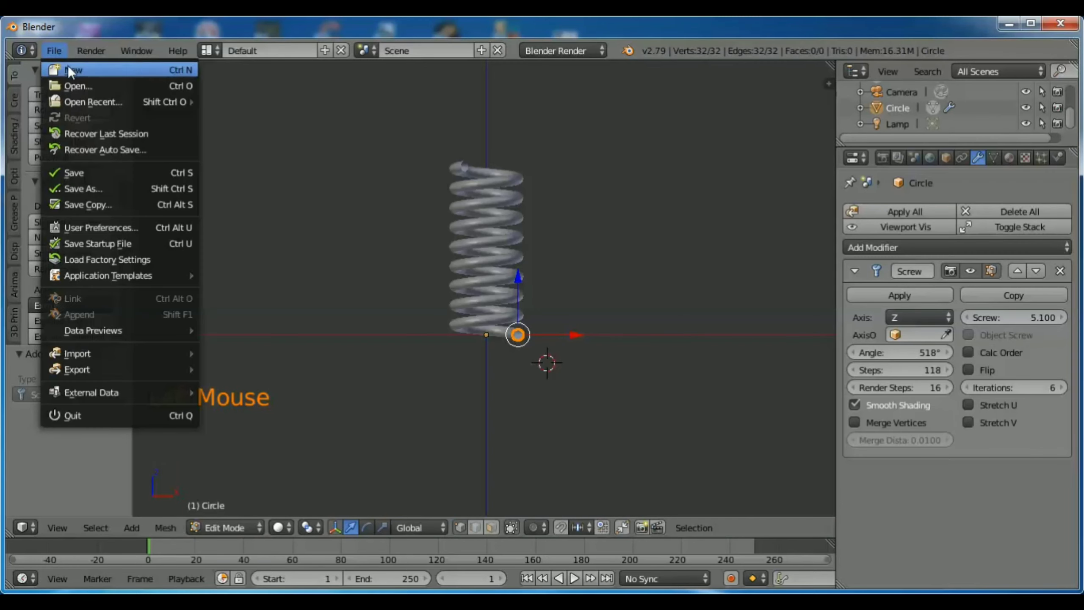
click(68, 65)
click(79, 81)
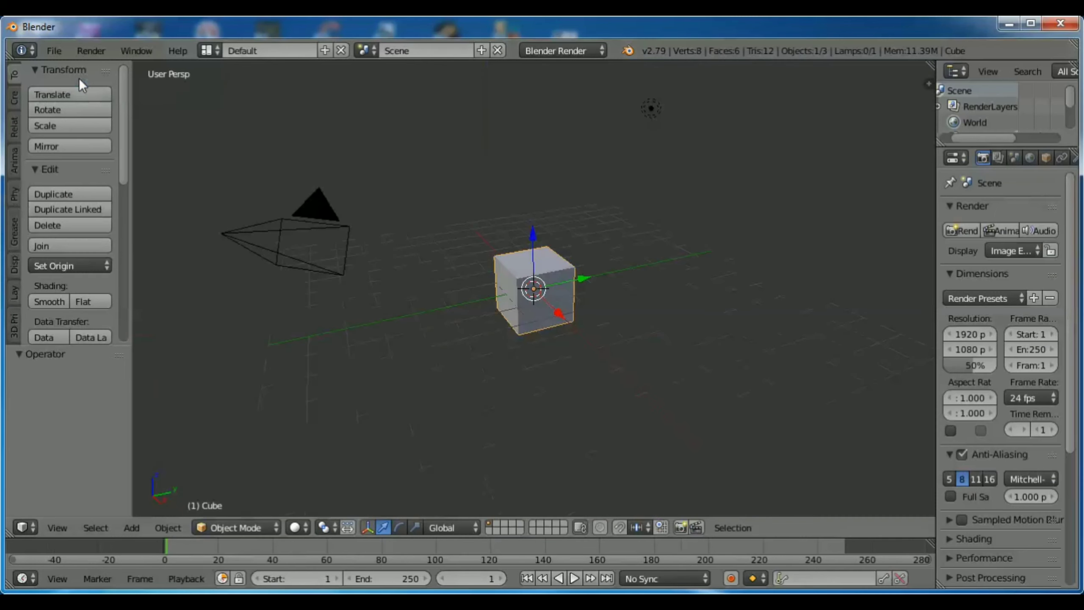
key(x)
click(558, 295)
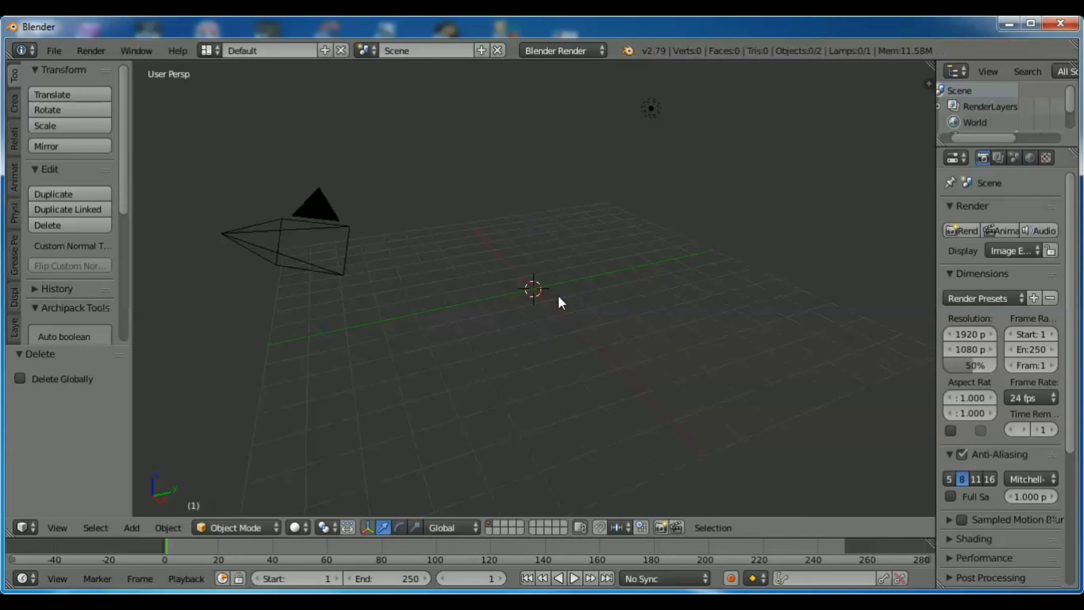
Add a mesh circle at the origin and scale it down to about 0.022
click(127, 527)
mouse_move(144, 507)
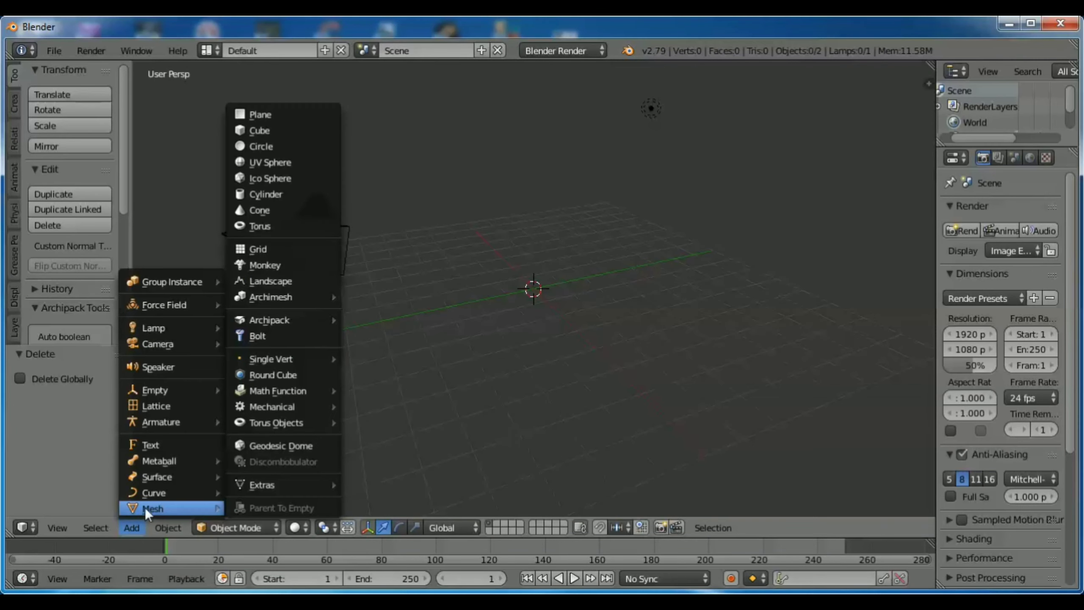
click(278, 148)
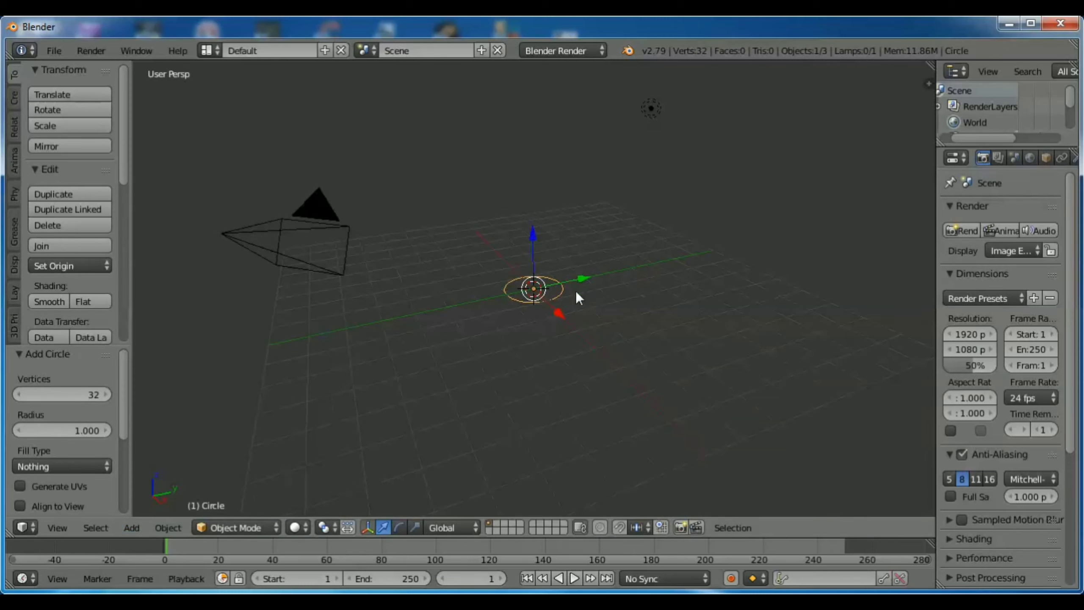
scroll(574, 291, up, 12)
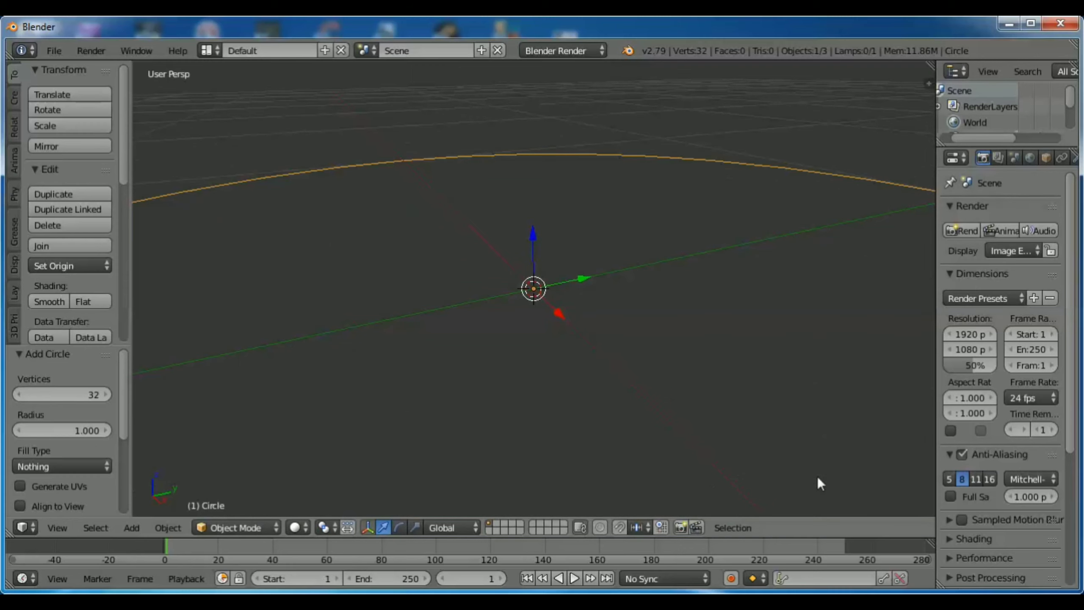
key(s)
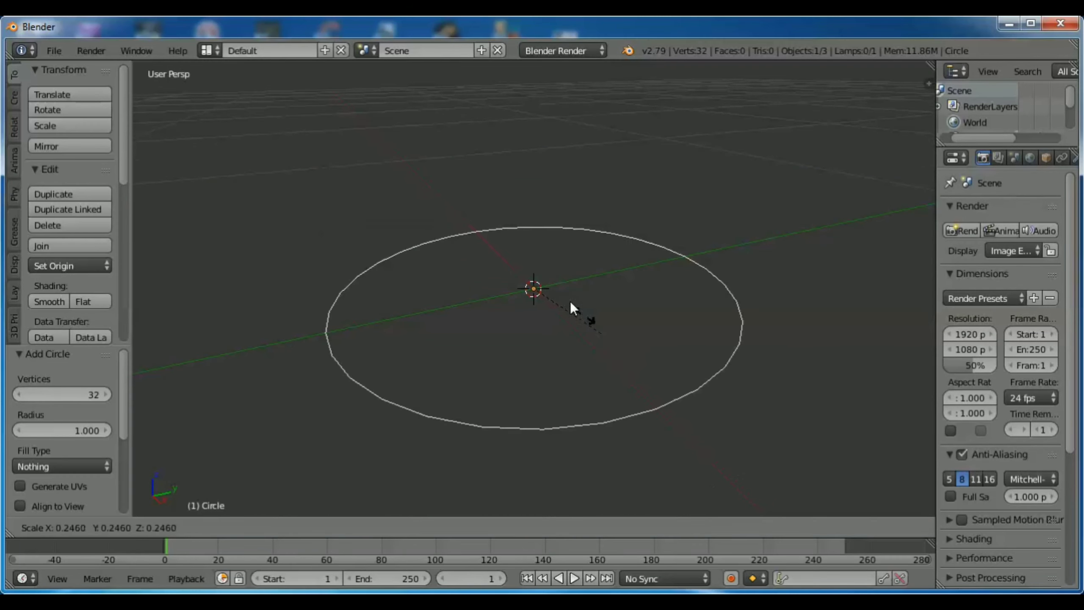
click(542, 290)
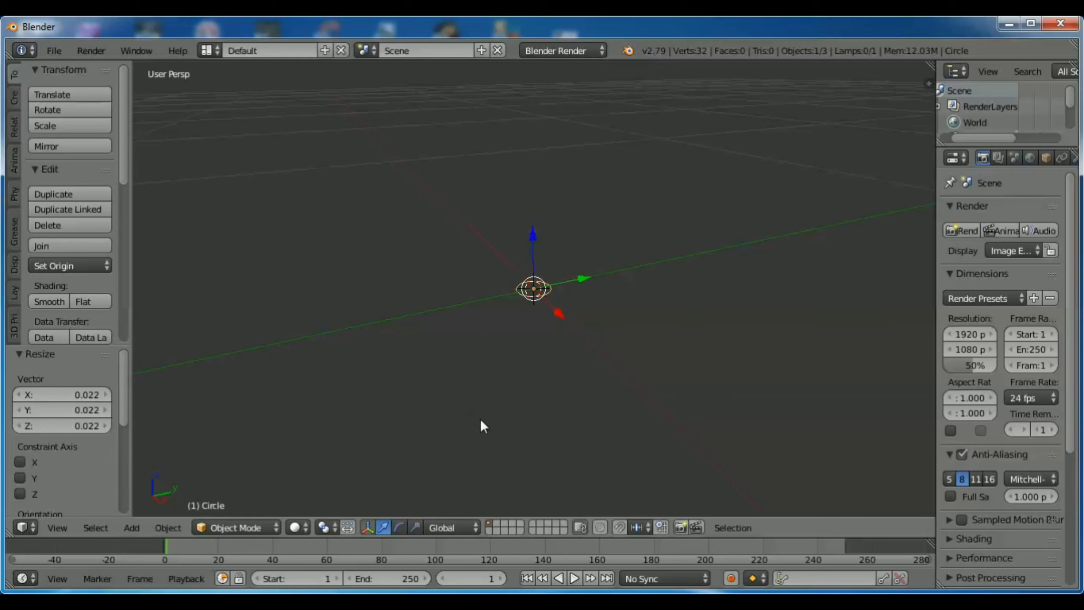
In front view, enter Edit Mode on the circle and rotate its vertices 90° about the X axis
click(58, 527)
click(81, 420)
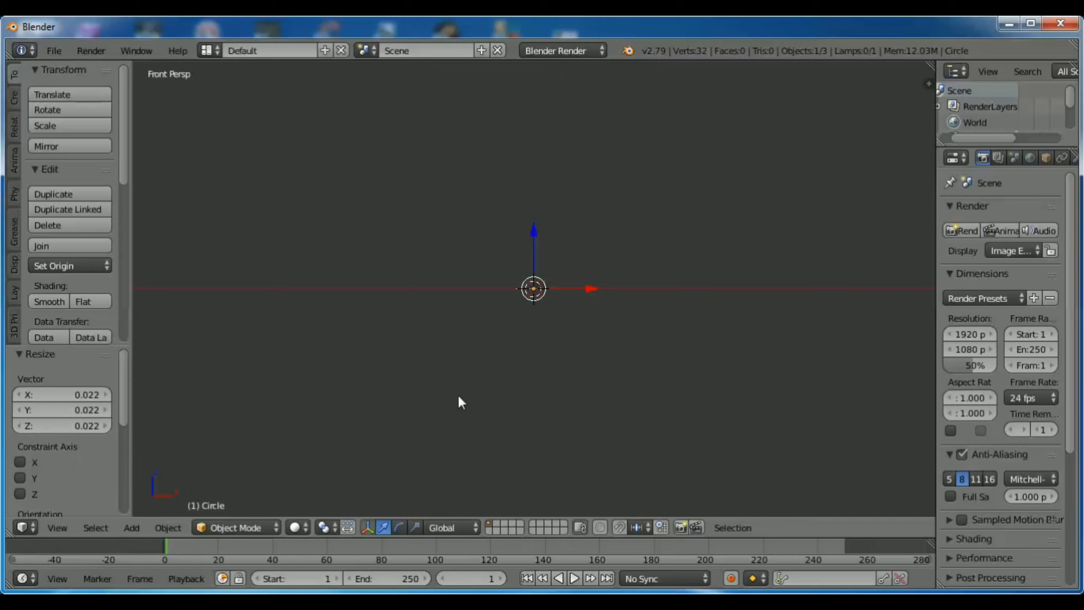
key(Tab)
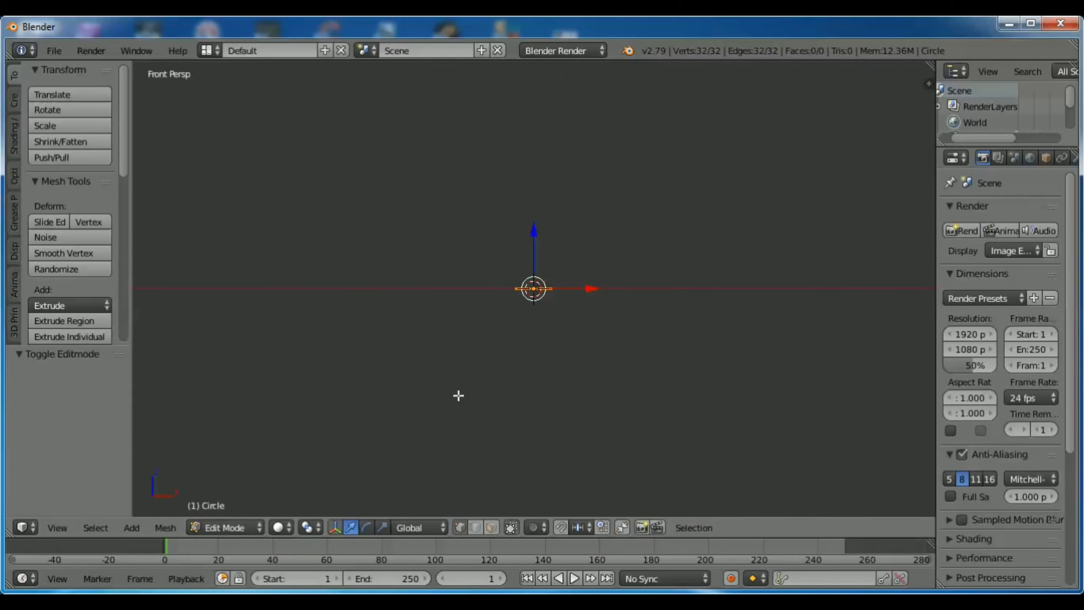
key(r)
key(x)
key(9)
key(0)
key(Return)
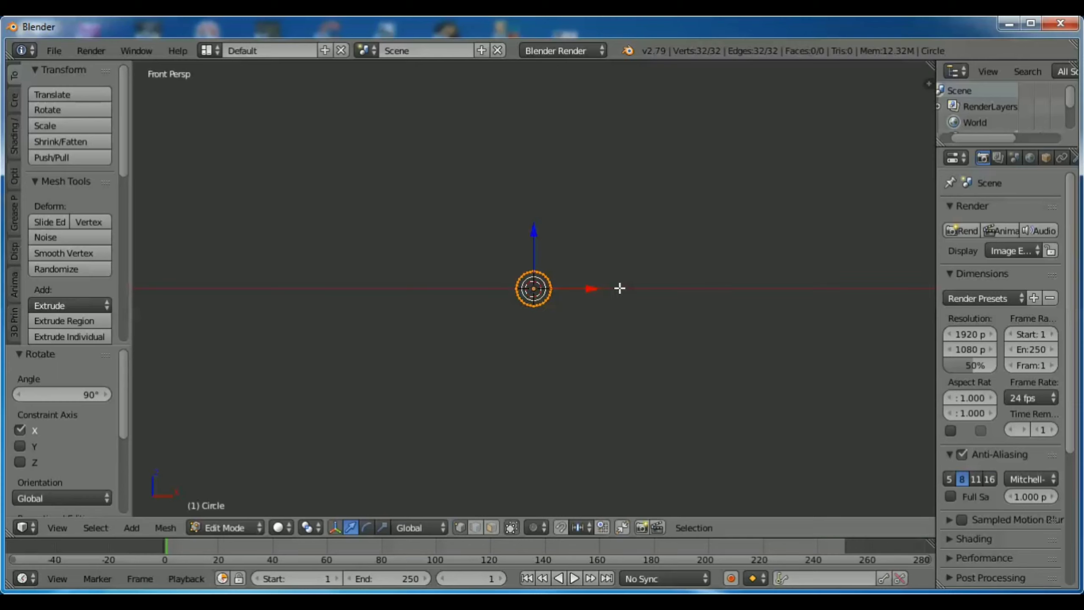
Place the 3D cursor beside the circle at about X -0.147, add a plane there and scale it to about 0.05
drag(591, 290, 595, 324)
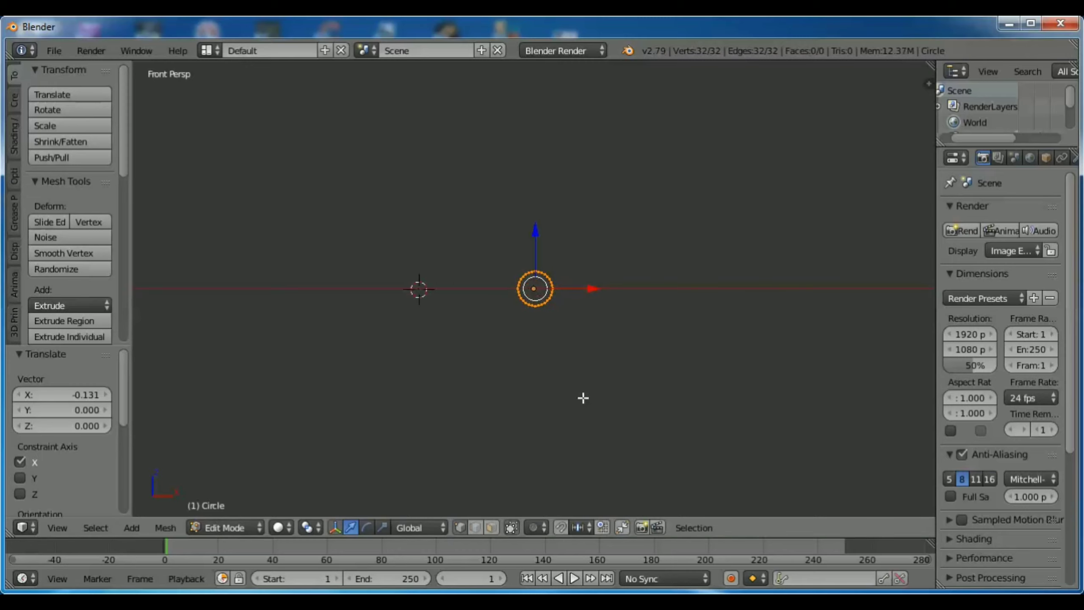
click(133, 527)
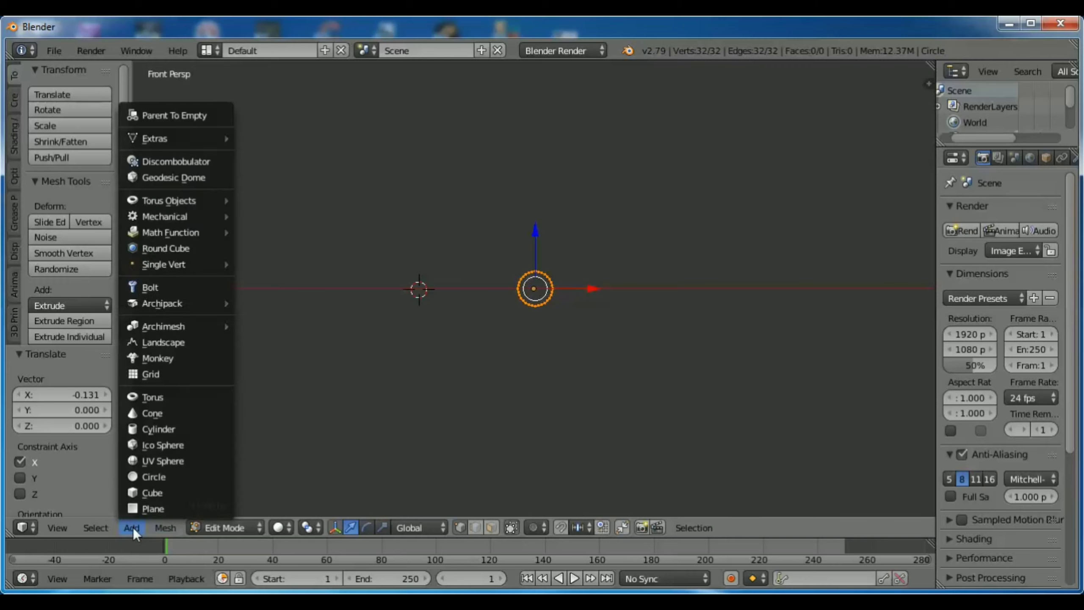
click(151, 508)
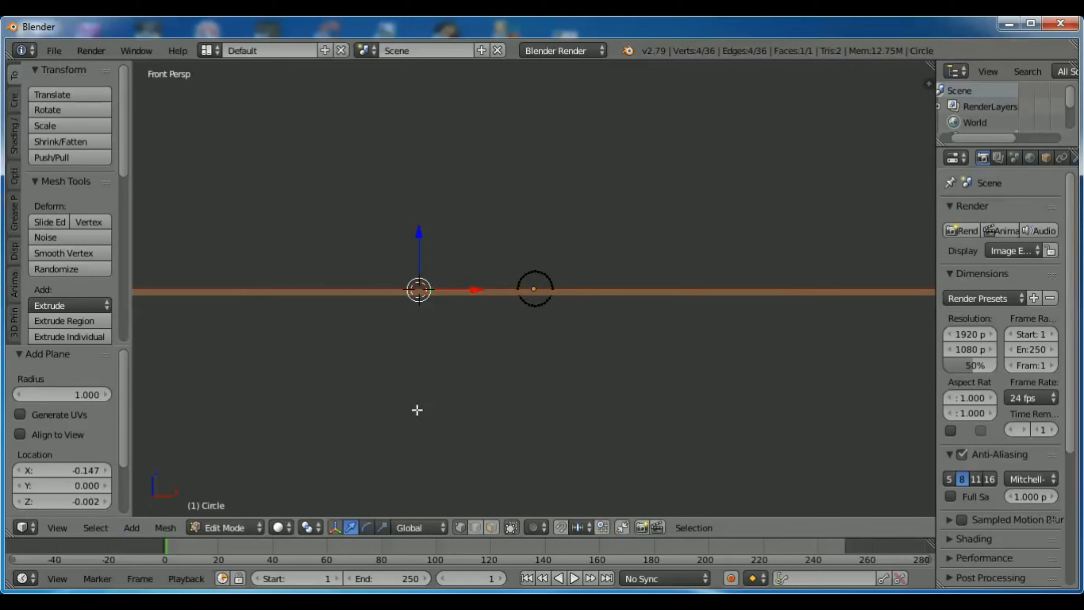
scroll(440, 359, down, 3)
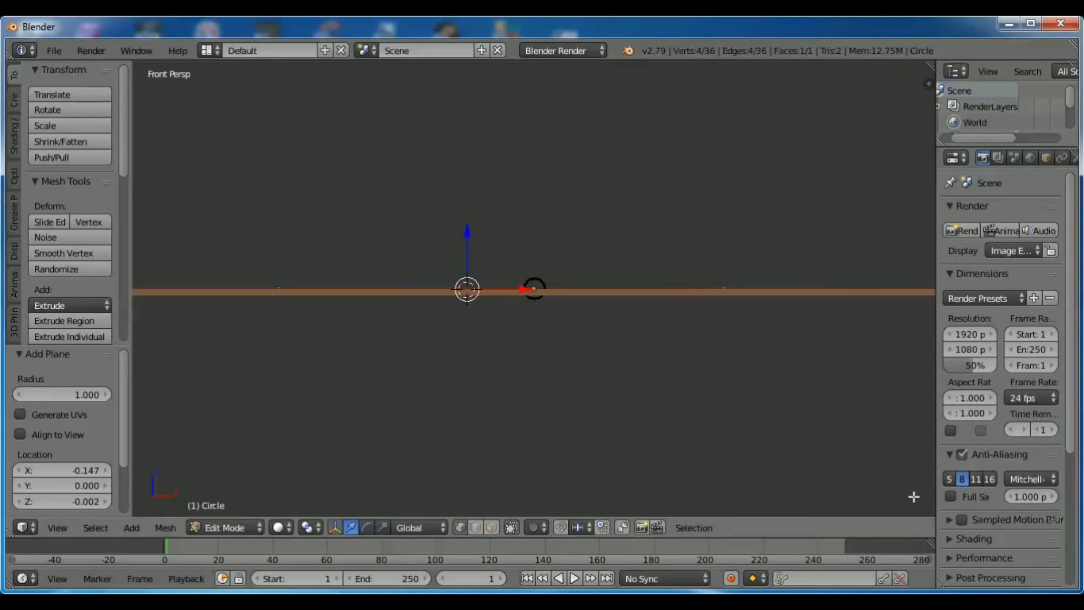
key(s)
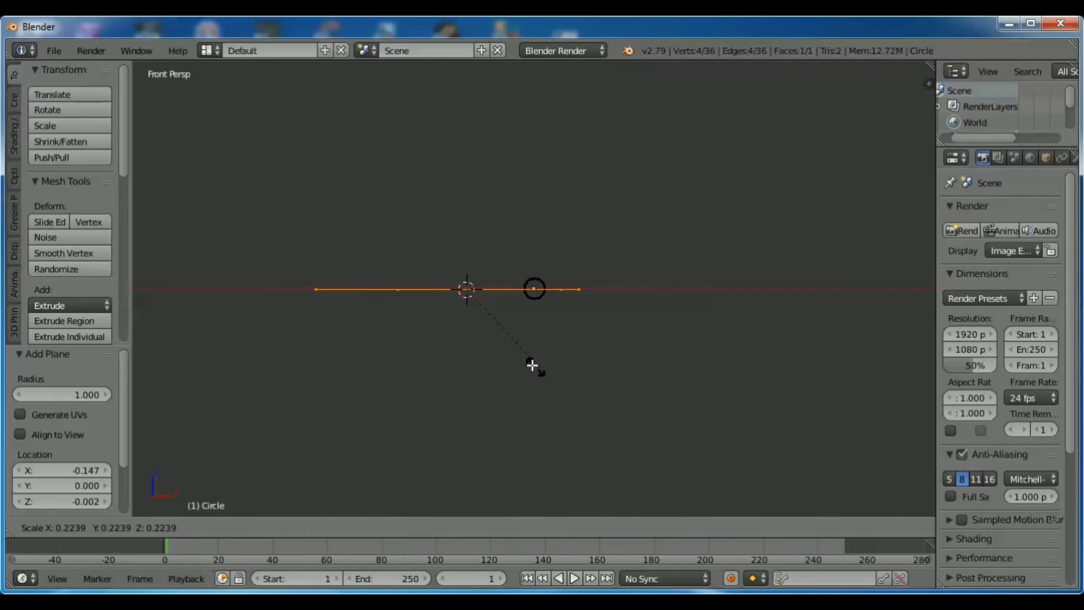
click(478, 311)
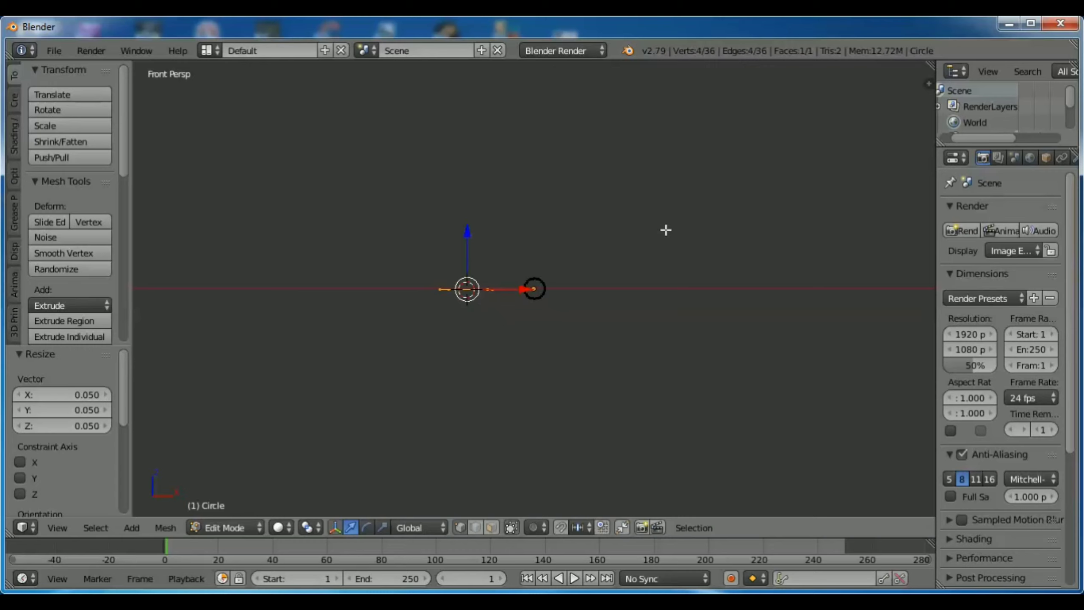
Rotate the small plane 90° about the X axis so it stands upright
key(r)
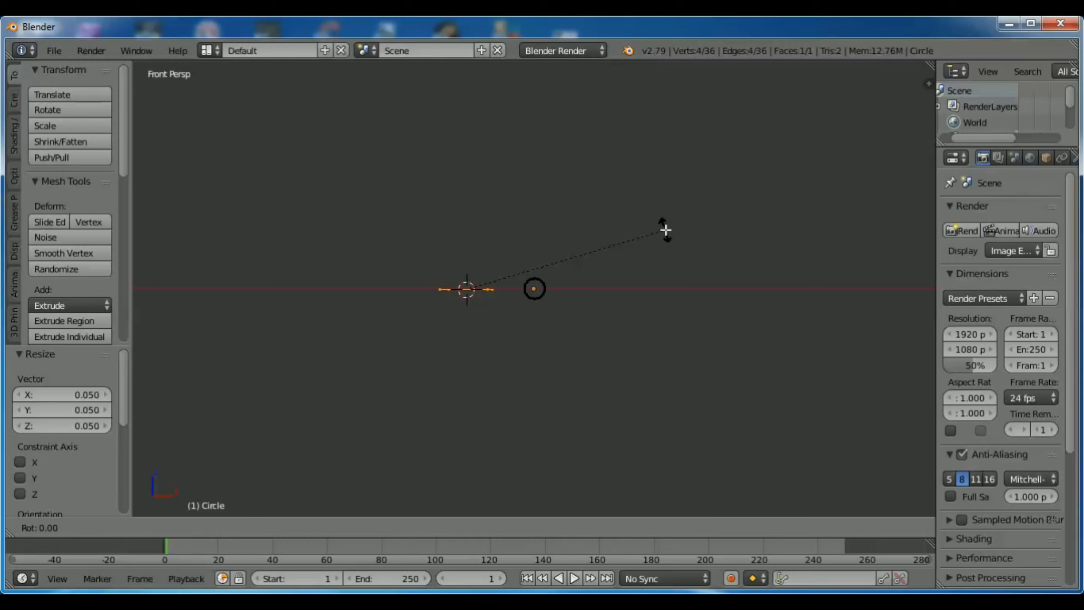
text(x)
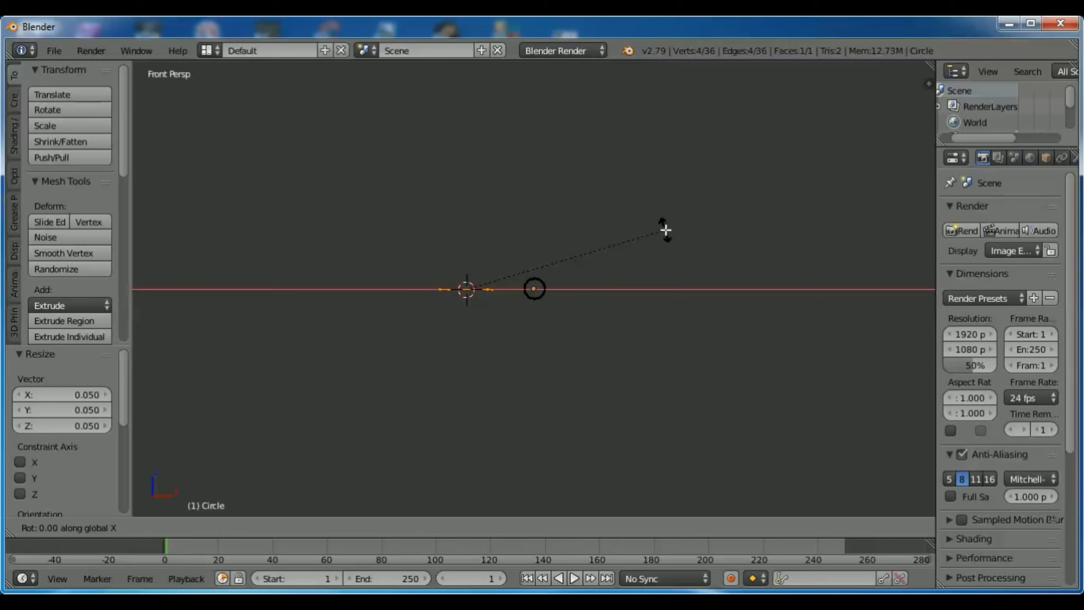
text(90)
key(Return)
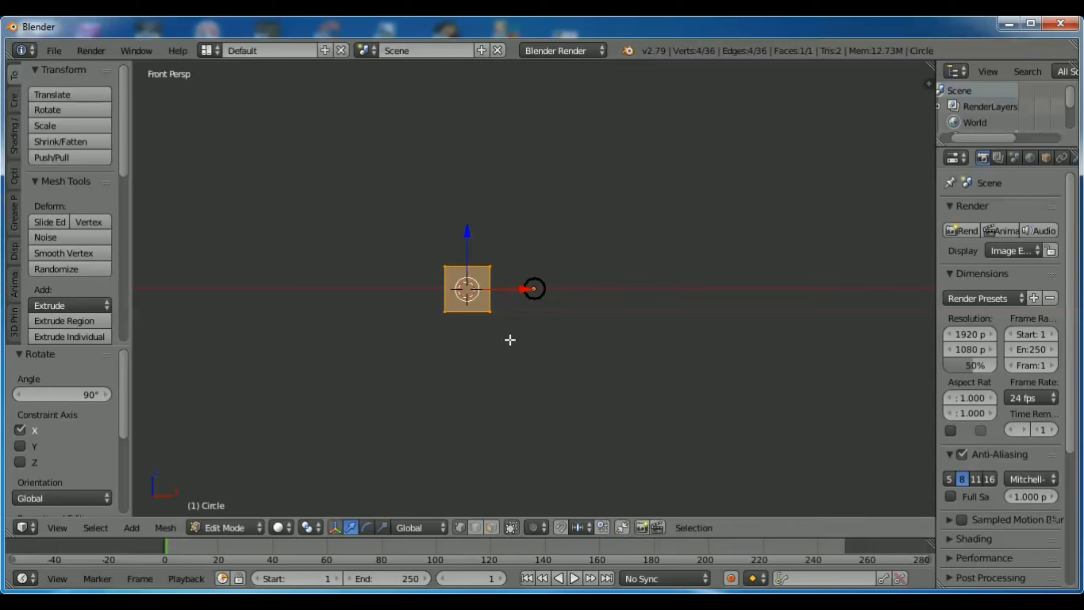
Delete the plane's two vertices nearest the circle, keeping only its far vertical edge
right_click(489, 267)
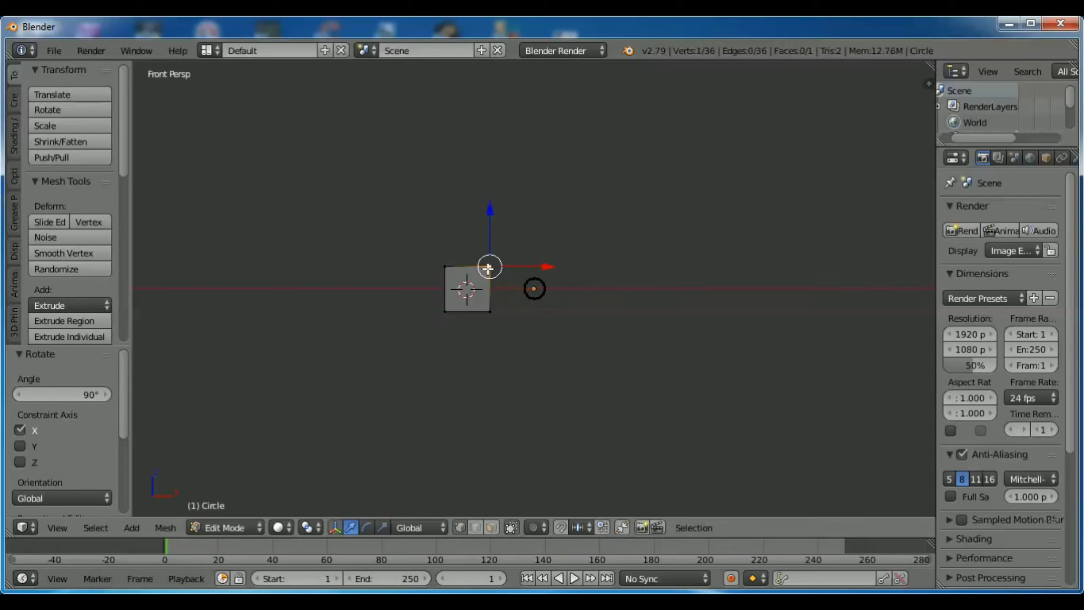
shift+right_click(489, 310)
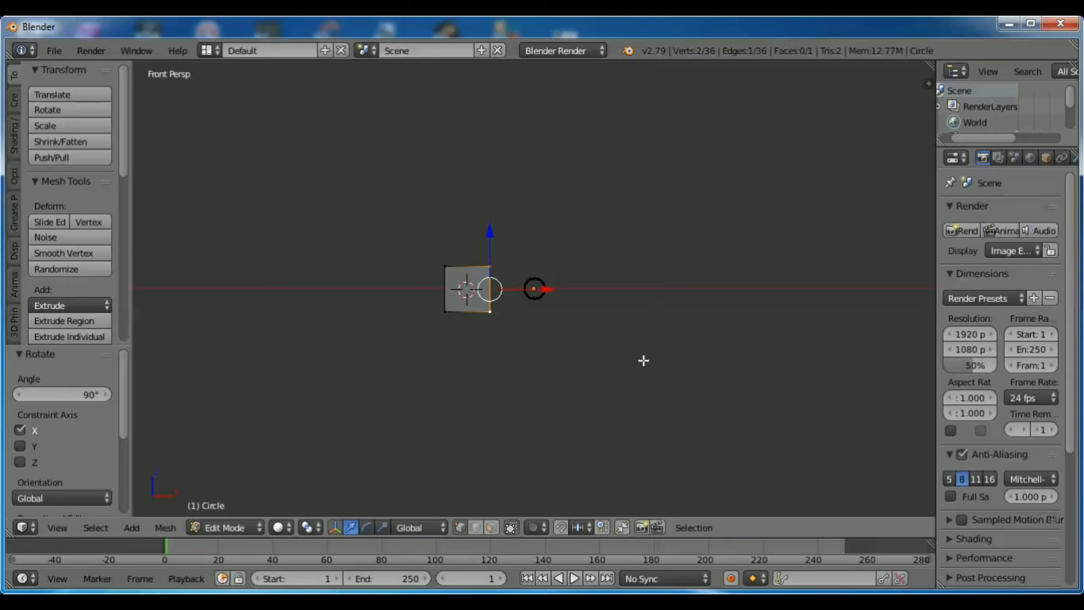
key(x)
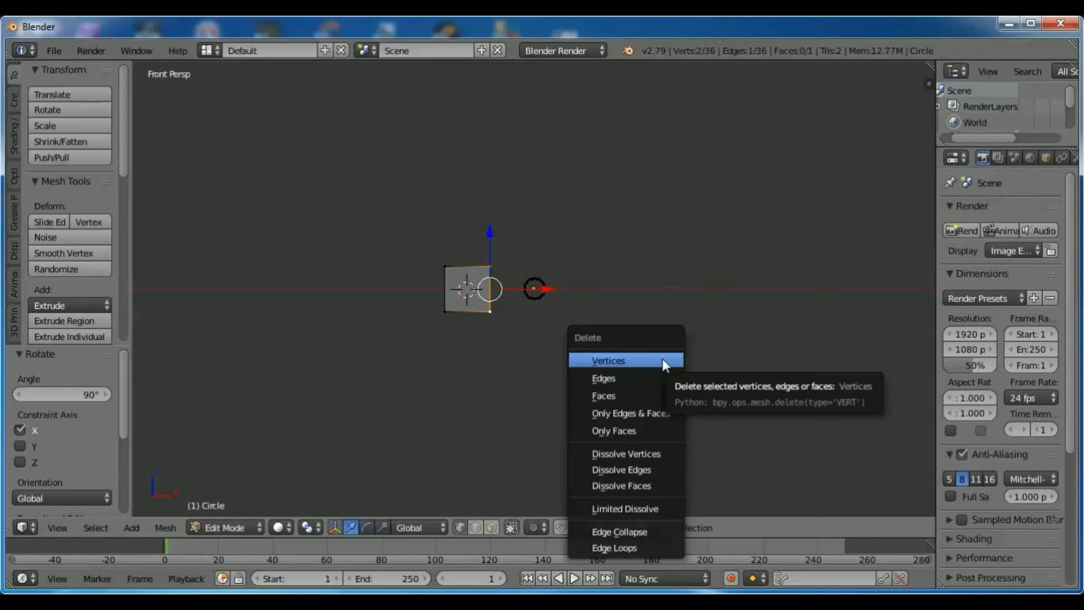
click(663, 358)
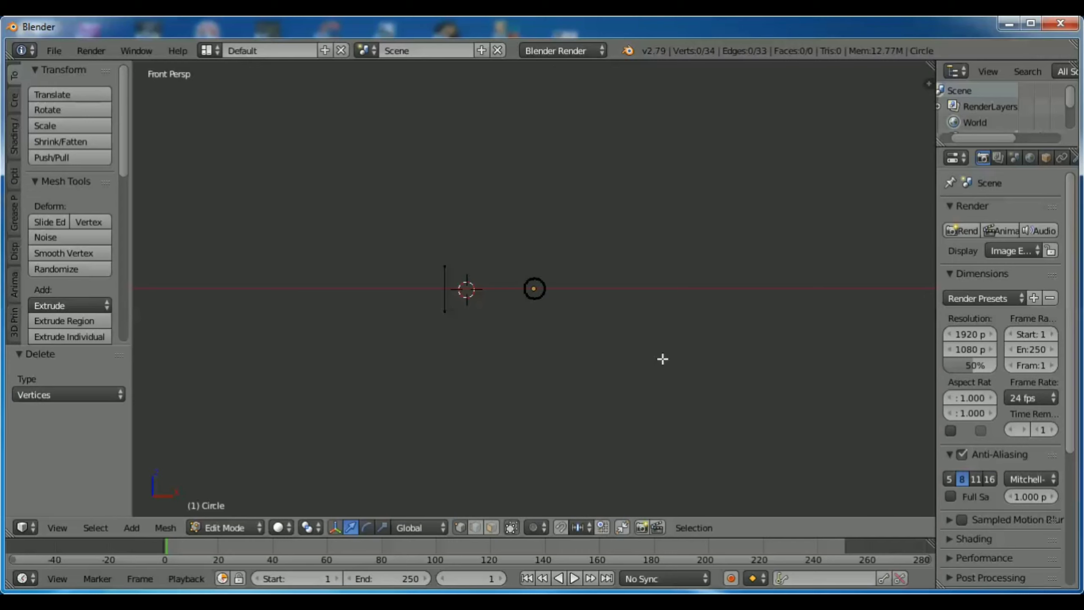
Select the whole mesh and sweep the circle and guide edge with the Screw tool
key(a)
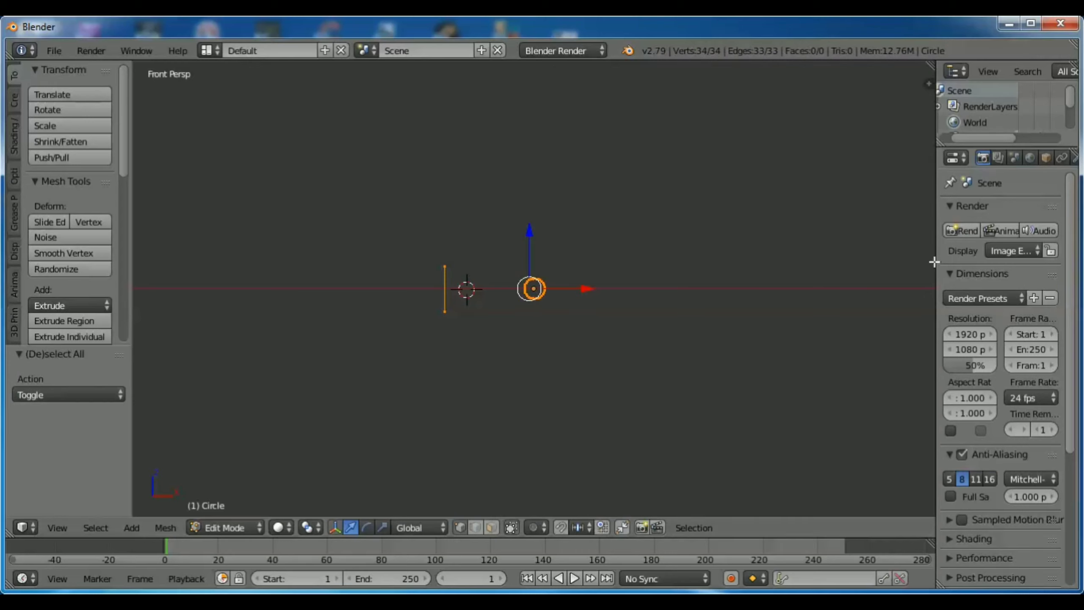
drag(122, 155, 131, 252)
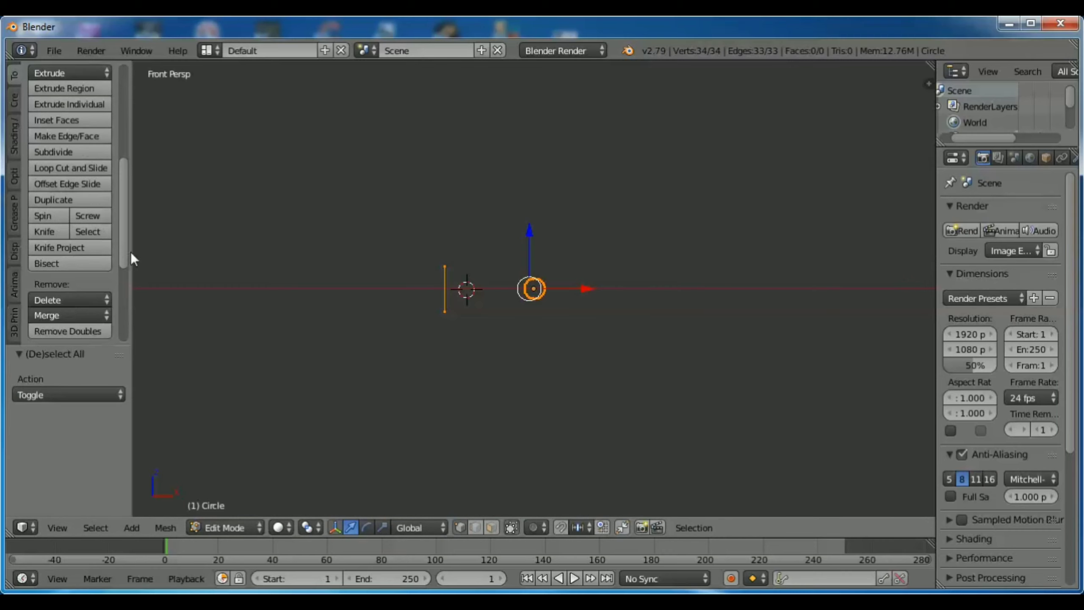
click(96, 215)
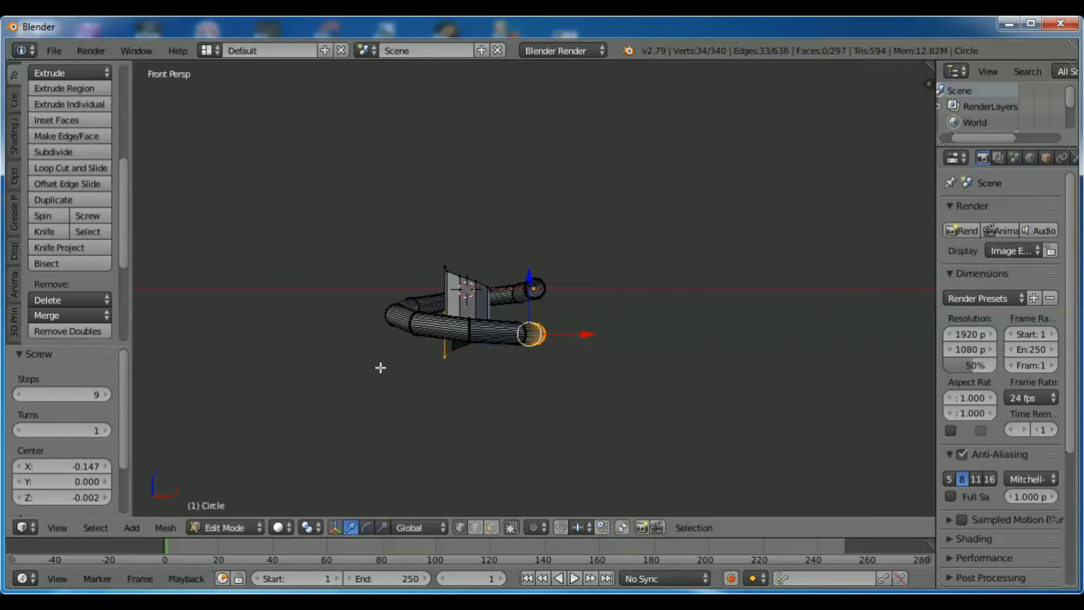
Set the Screw operation's Turns to 5
click(107, 429)
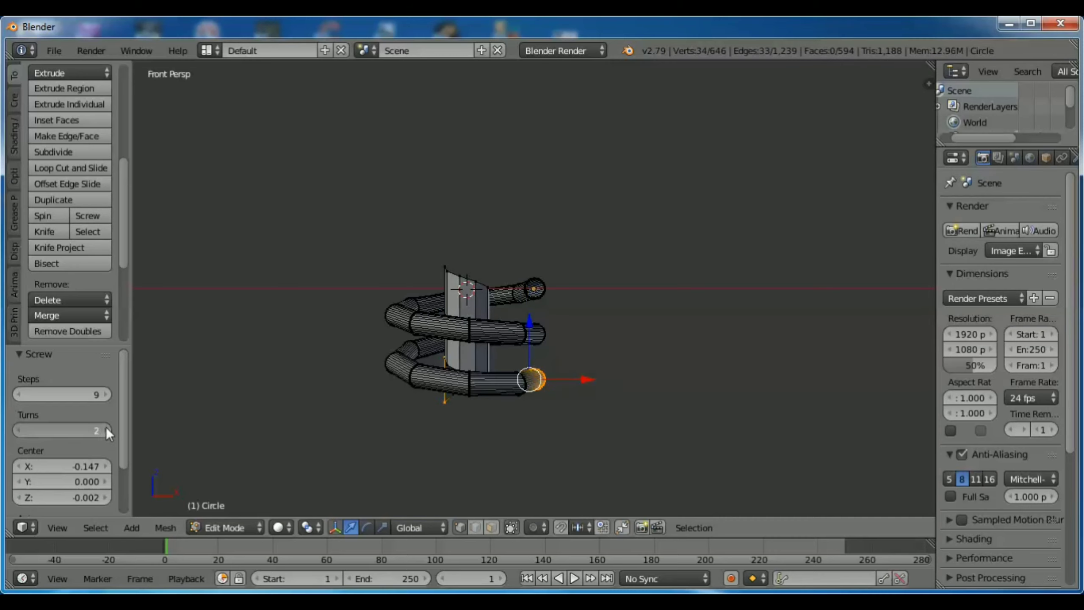
click(107, 430)
click(107, 430)
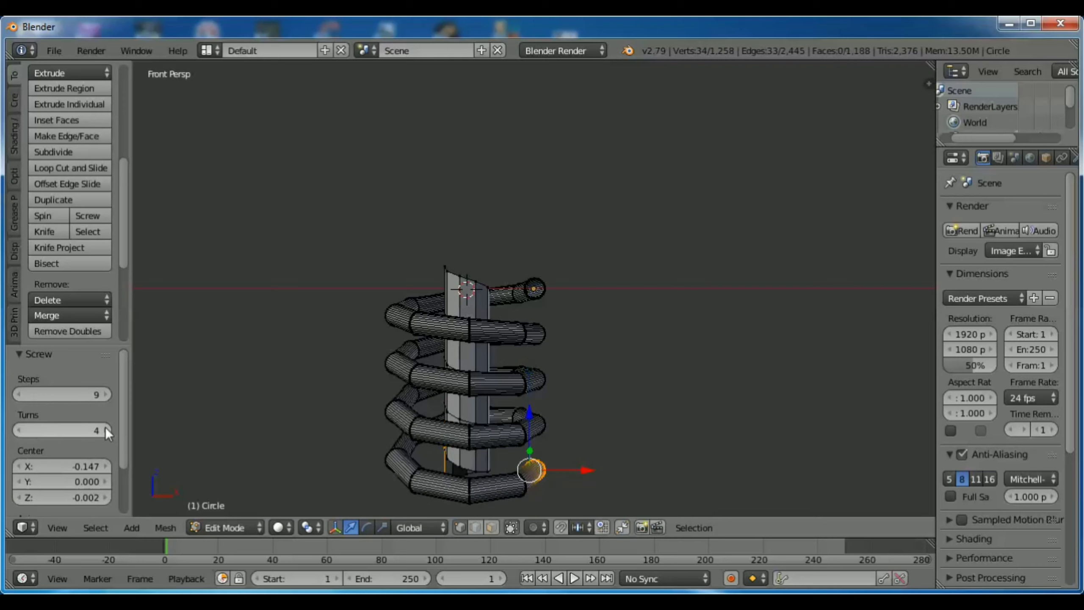
scroll(368, 252, down, 2)
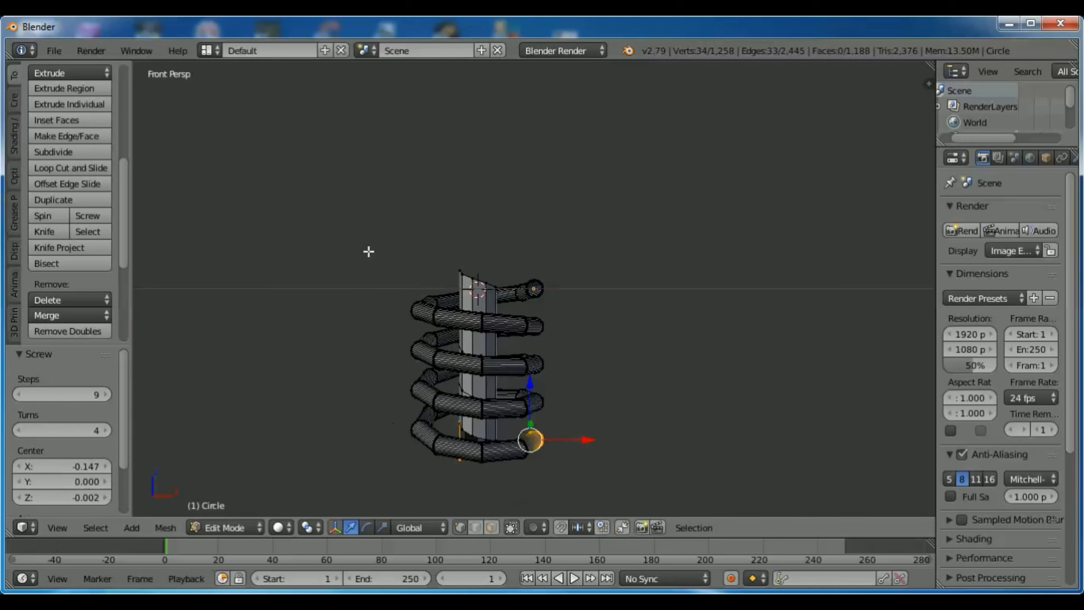
click(106, 430)
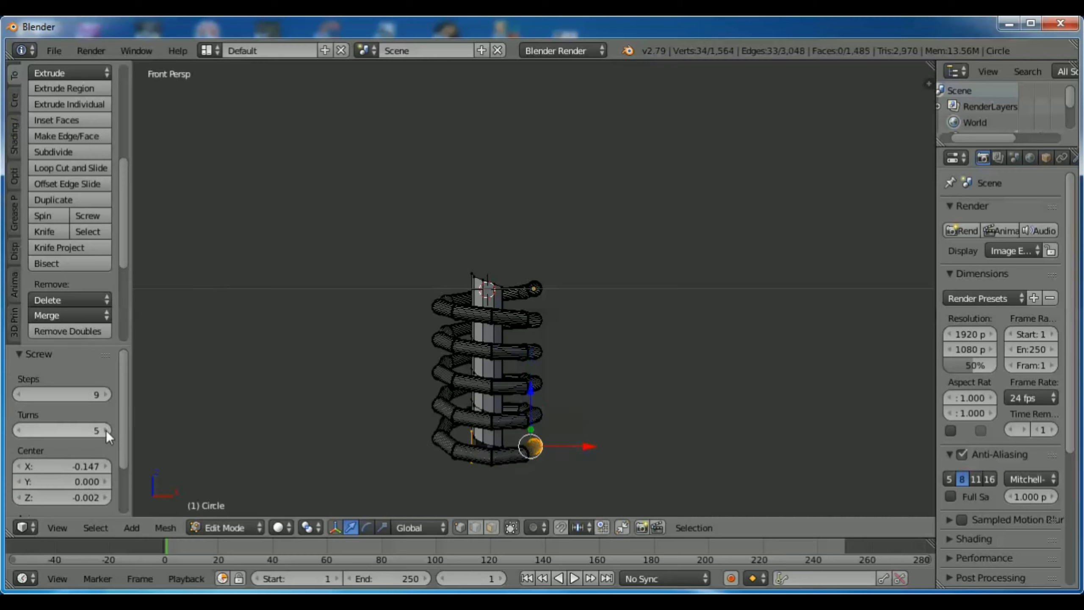
Raise the Screw operation's Steps to 14 to smooth the coils
click(107, 393)
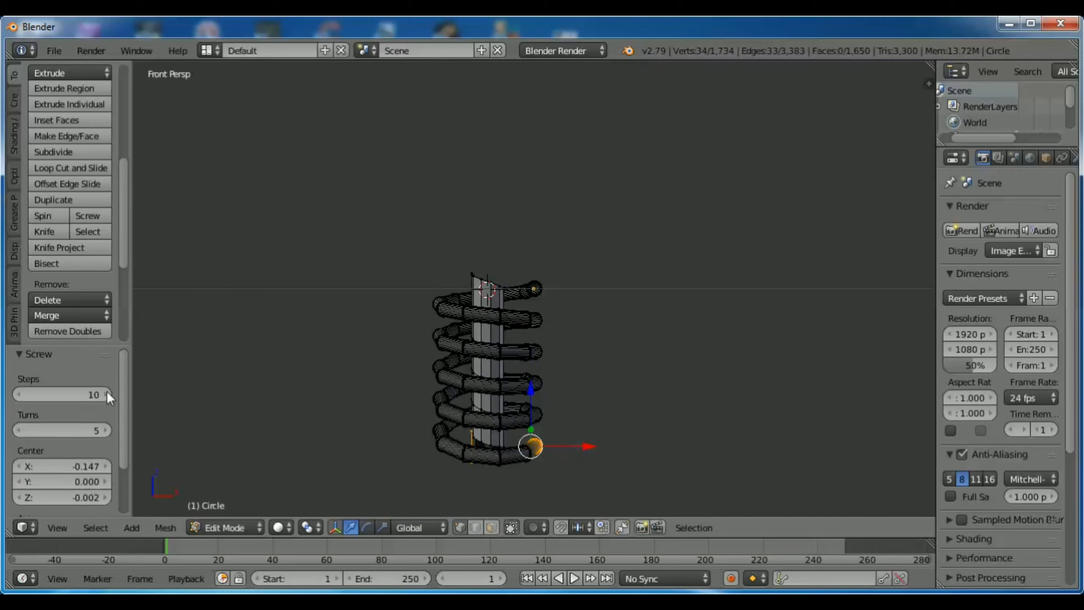
click(107, 393)
click(106, 394)
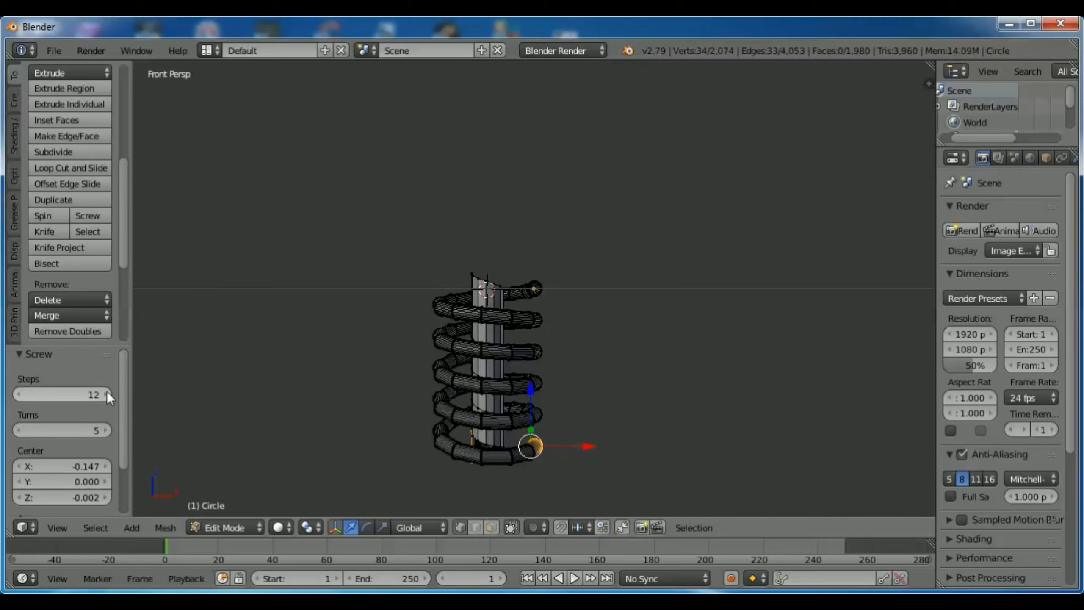
click(107, 394)
click(106, 394)
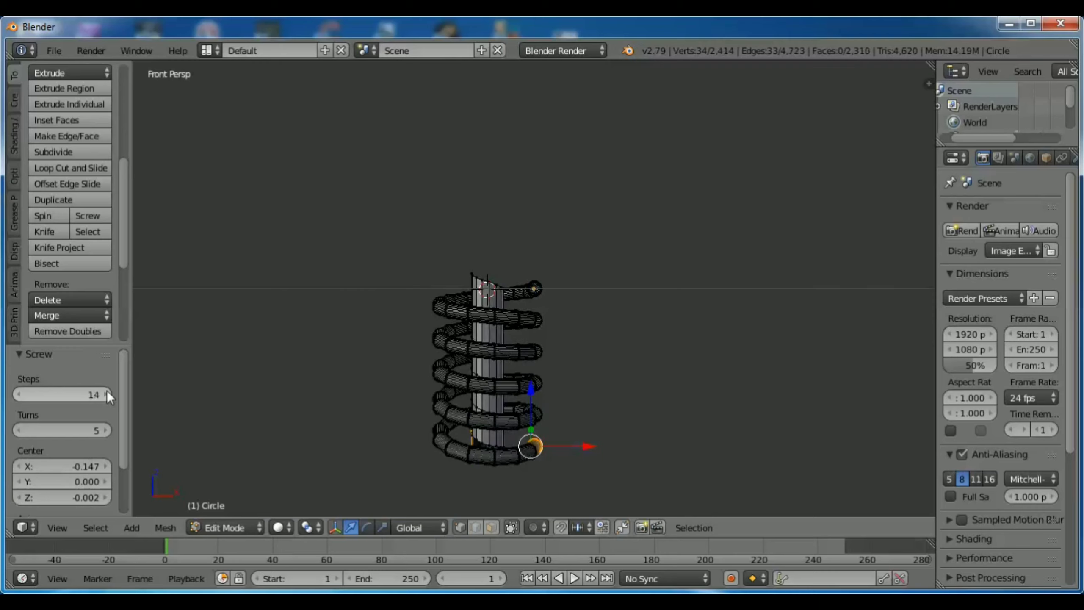
Raise the Screw operation's Steps to 16, and undo back to before the sweep and the plane's vertex deletion
click(107, 394)
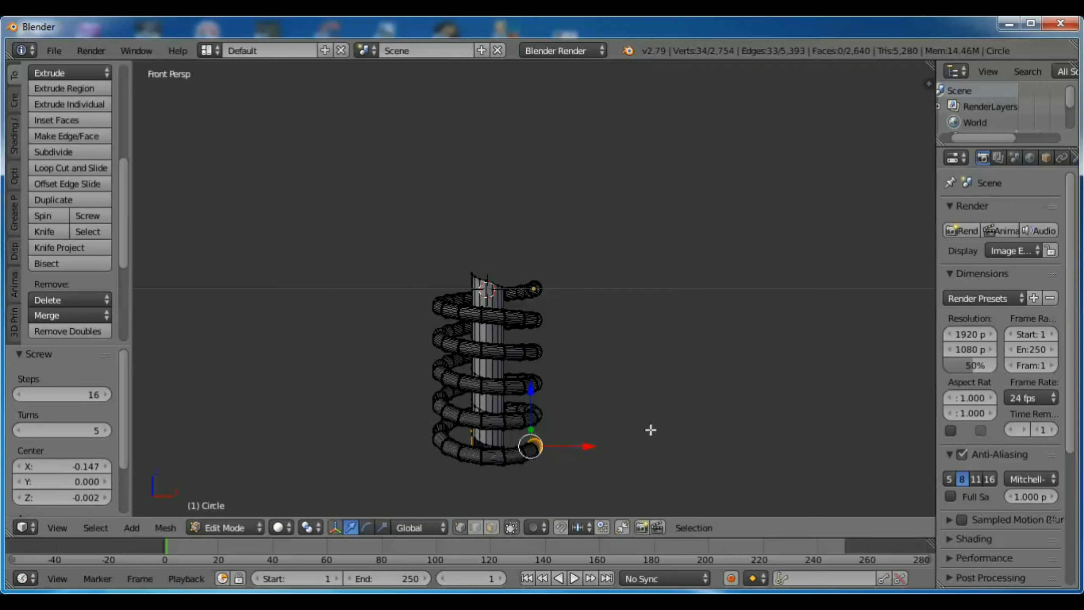
key(ctrl+z)
key(ctrl+z)
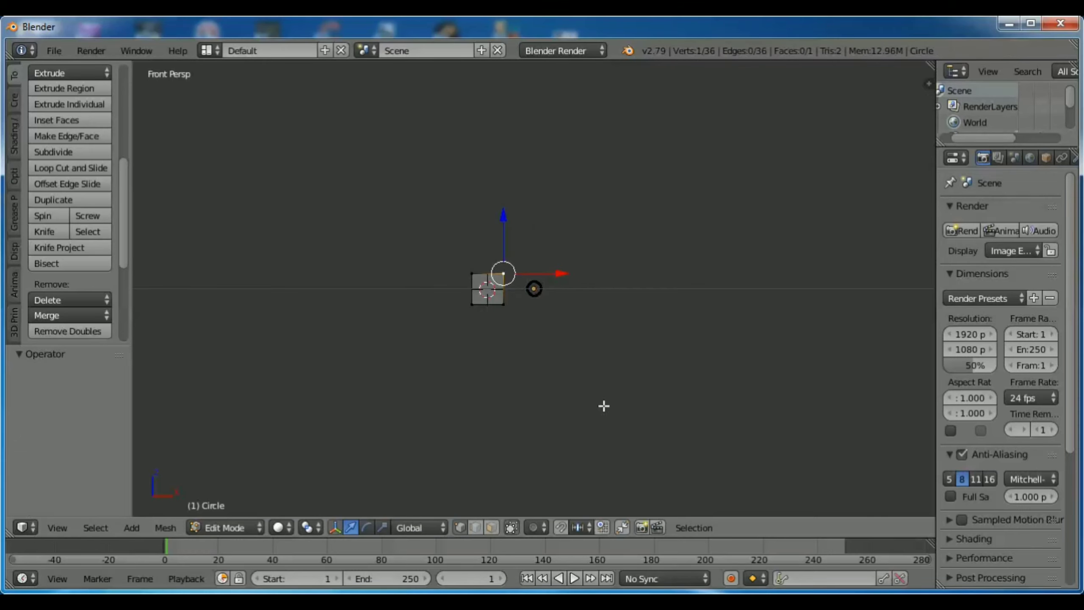
Delete the restored plane's two vertices nearest the circle, leaving its far vertical edge
shift+right_click(504, 305)
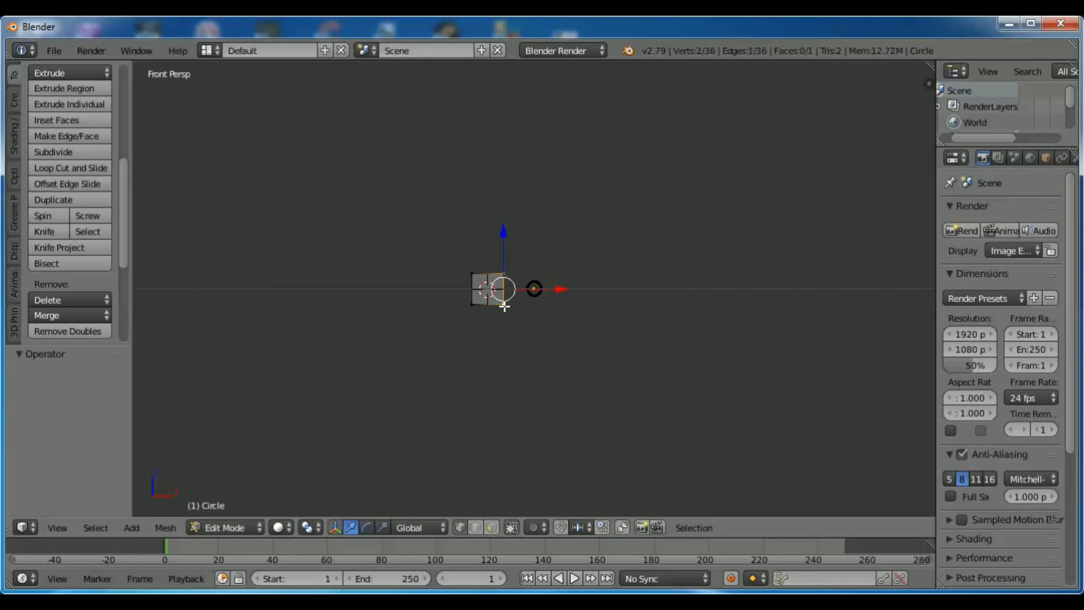
key(x)
click(671, 332)
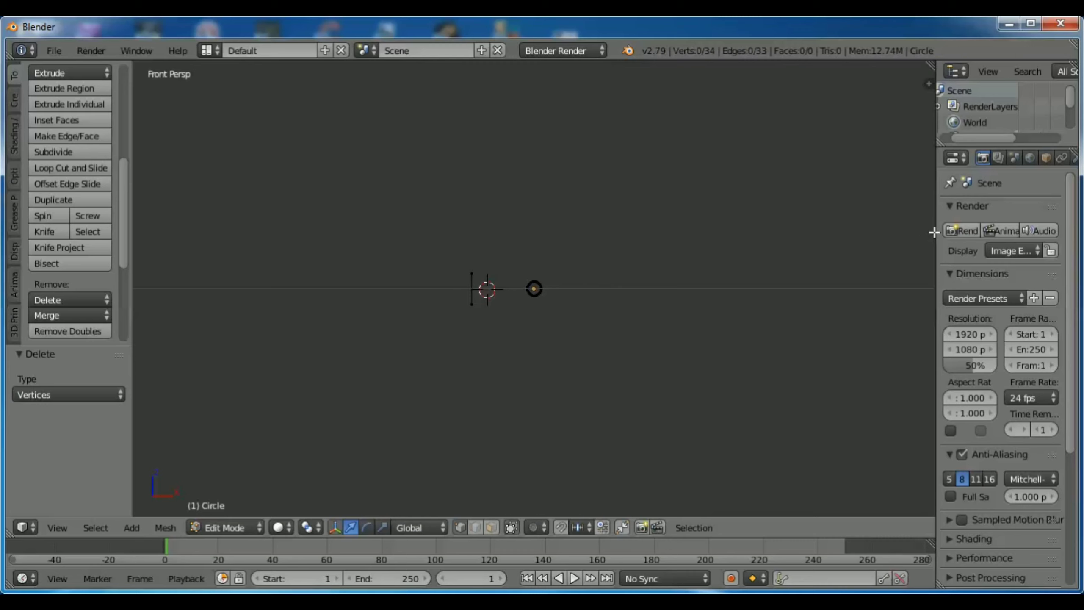
Select the whole circle-and-edge mesh and add a Screw modifier to the object, without choosing an axis object
drag(934, 231, 810, 245)
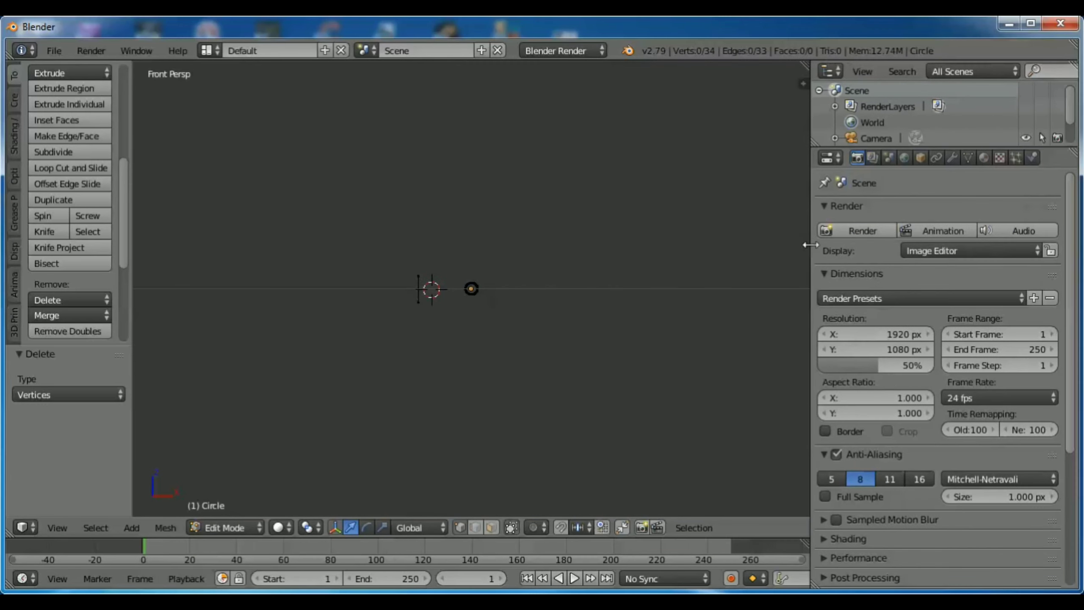
right_click(472, 289)
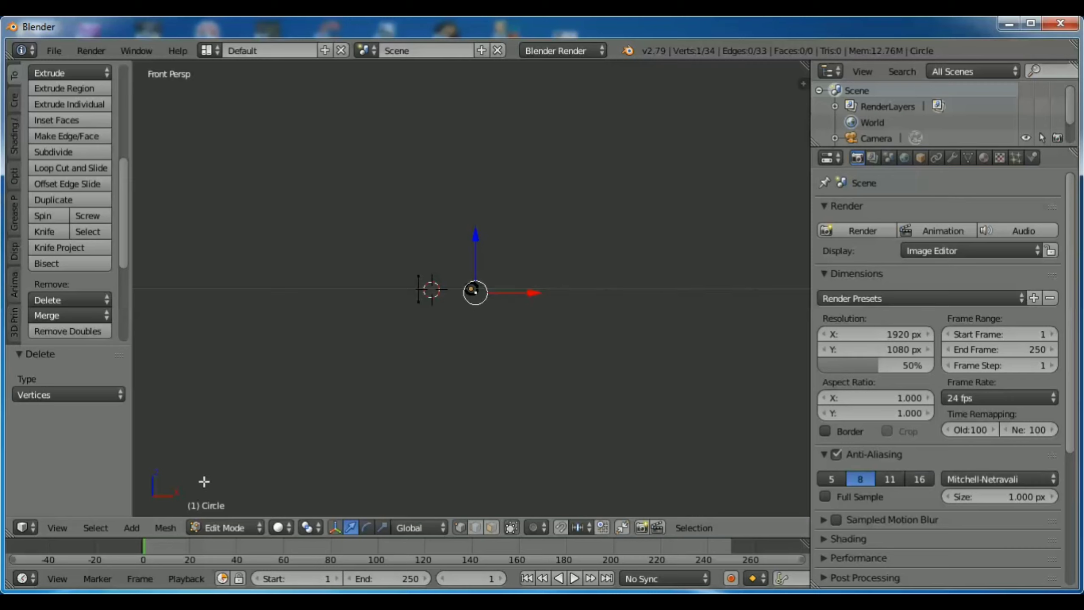
click(518, 395)
key(a)
key(a)
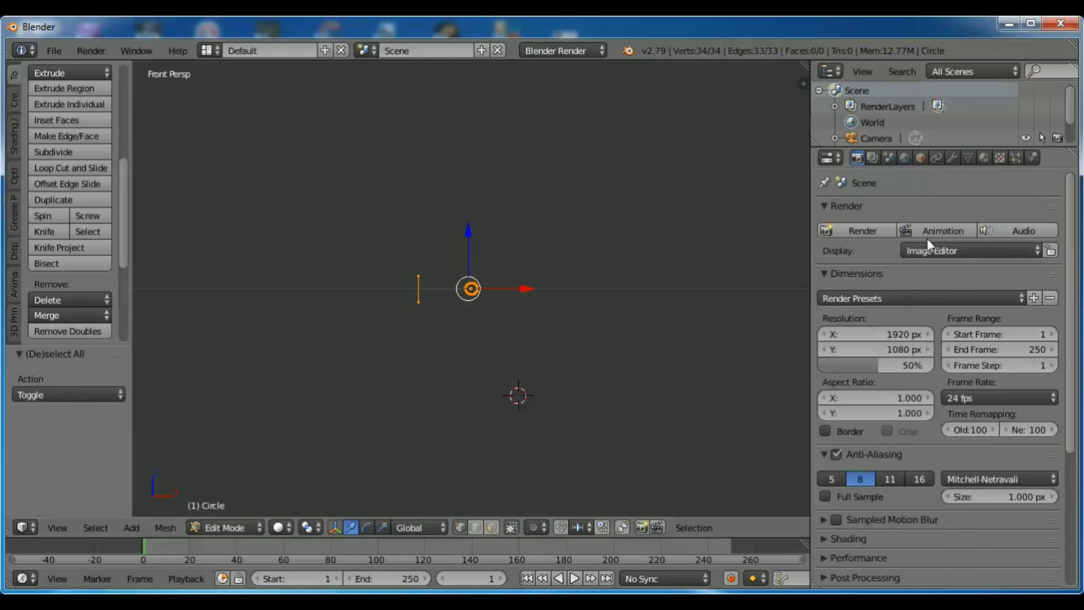
click(954, 159)
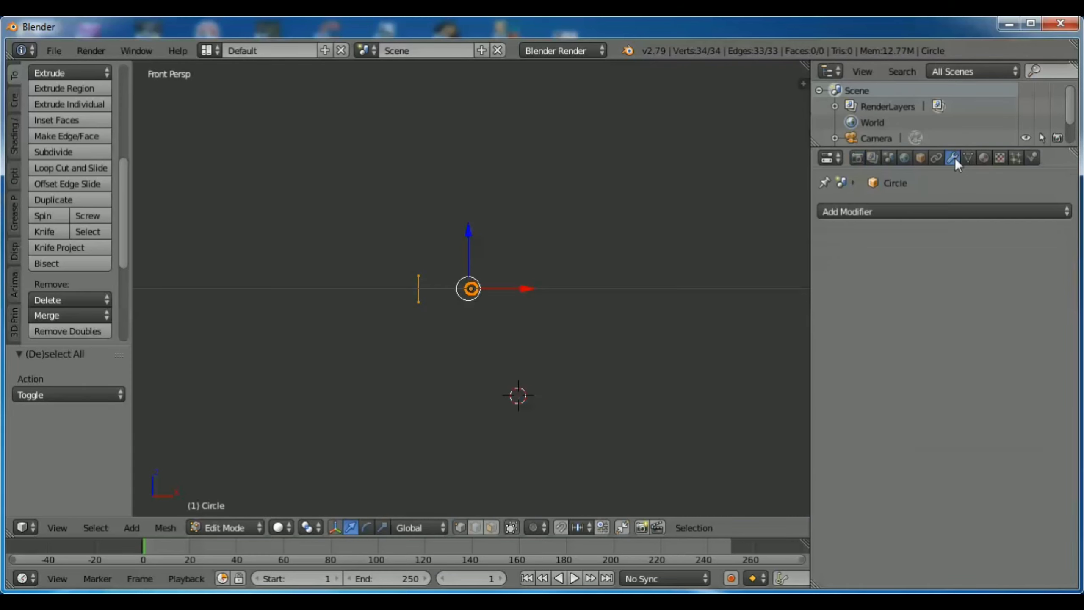
click(939, 210)
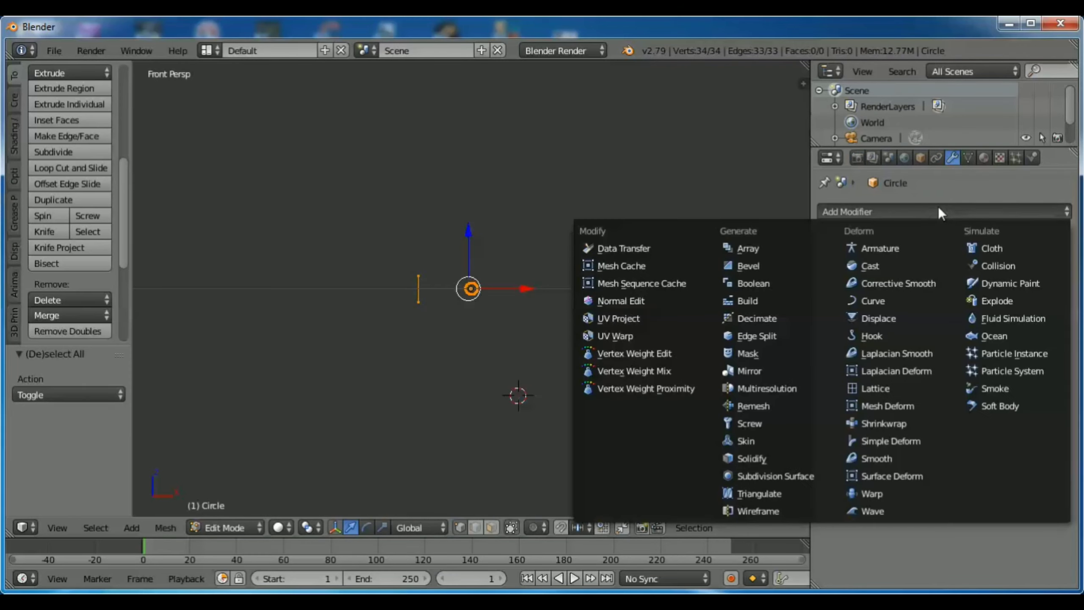
click(754, 422)
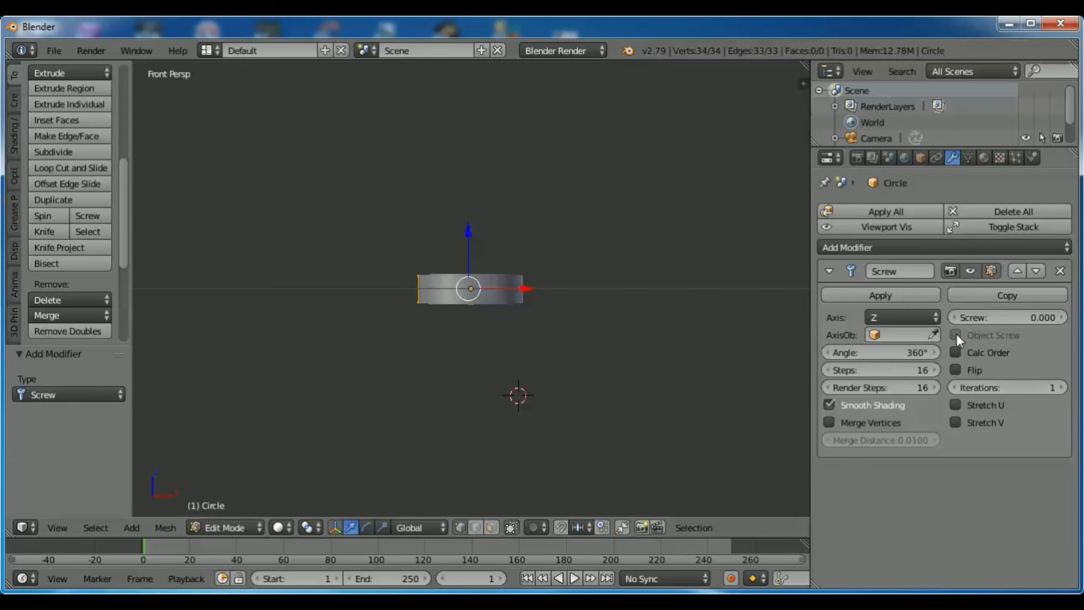
click(889, 336)
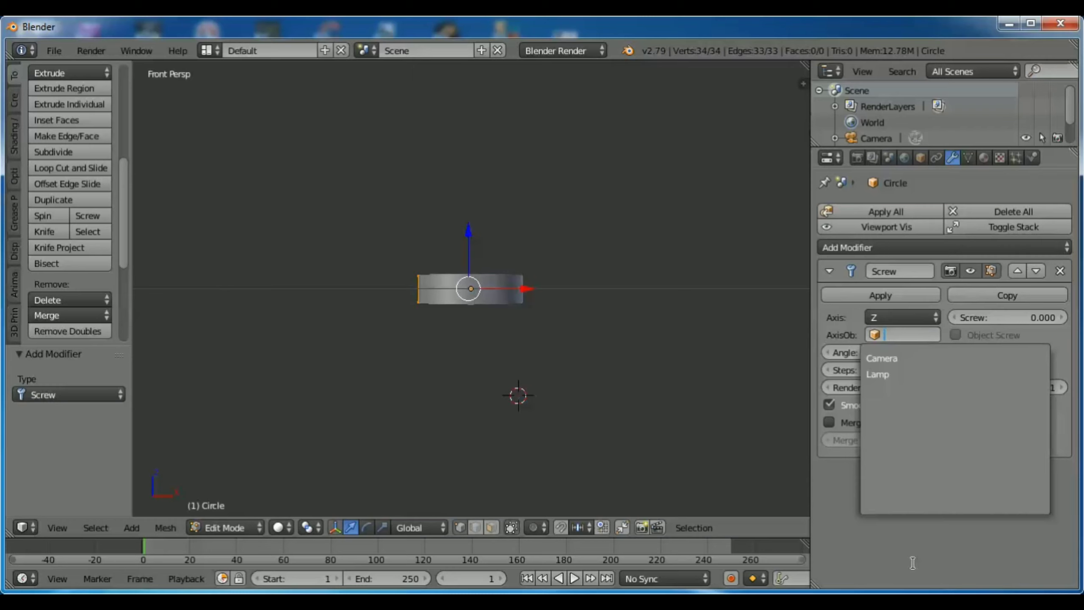
click(911, 546)
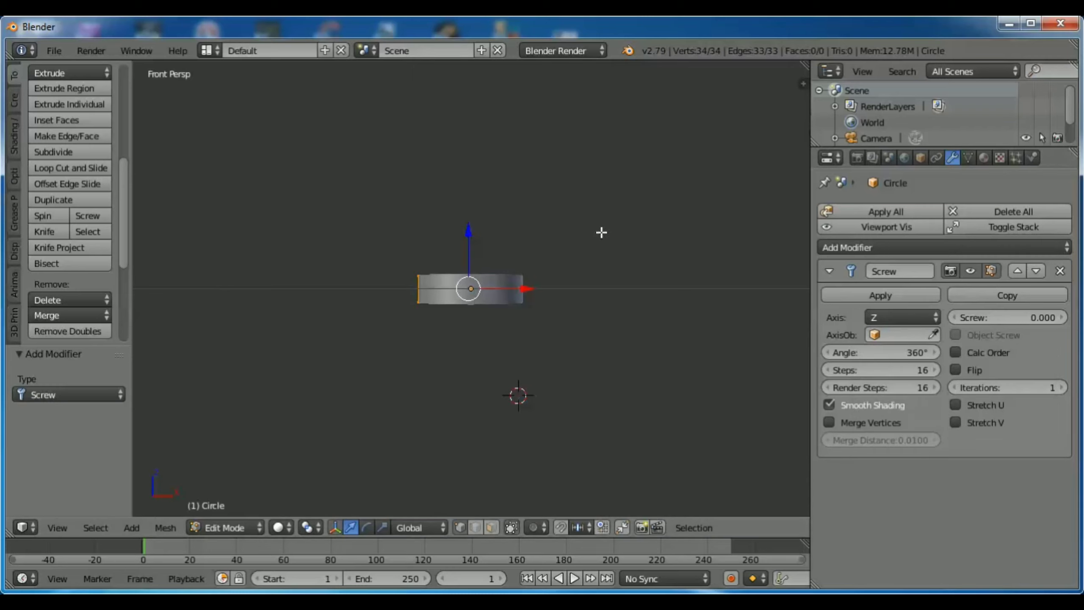
Move the whole mesh about 0.2 along X so the modifier sweeps the circle into a ring around the origin
middle_drag(614, 220, 627, 335)
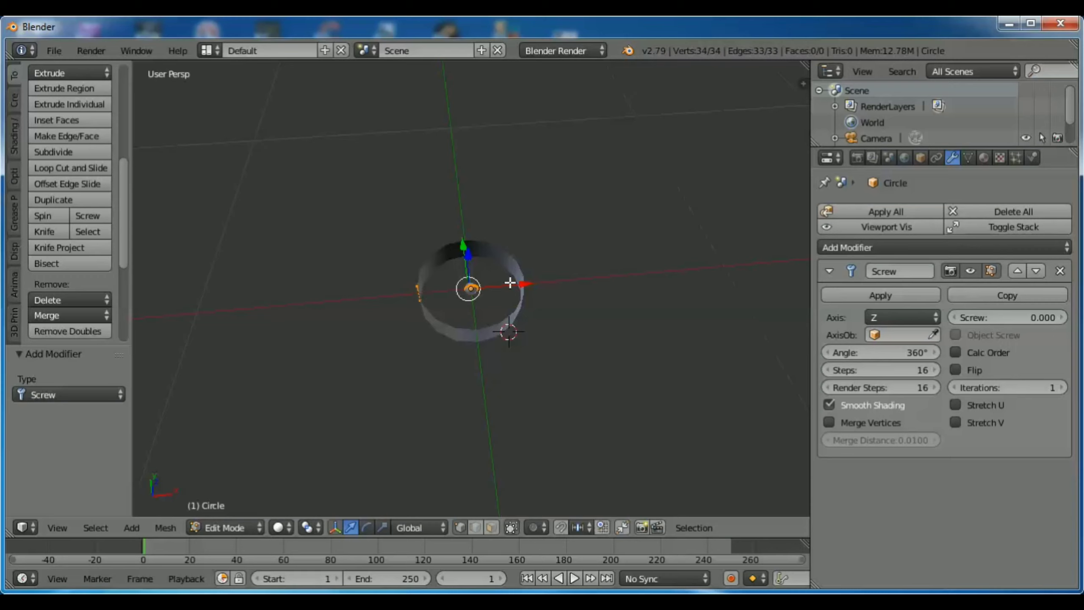
key(g)
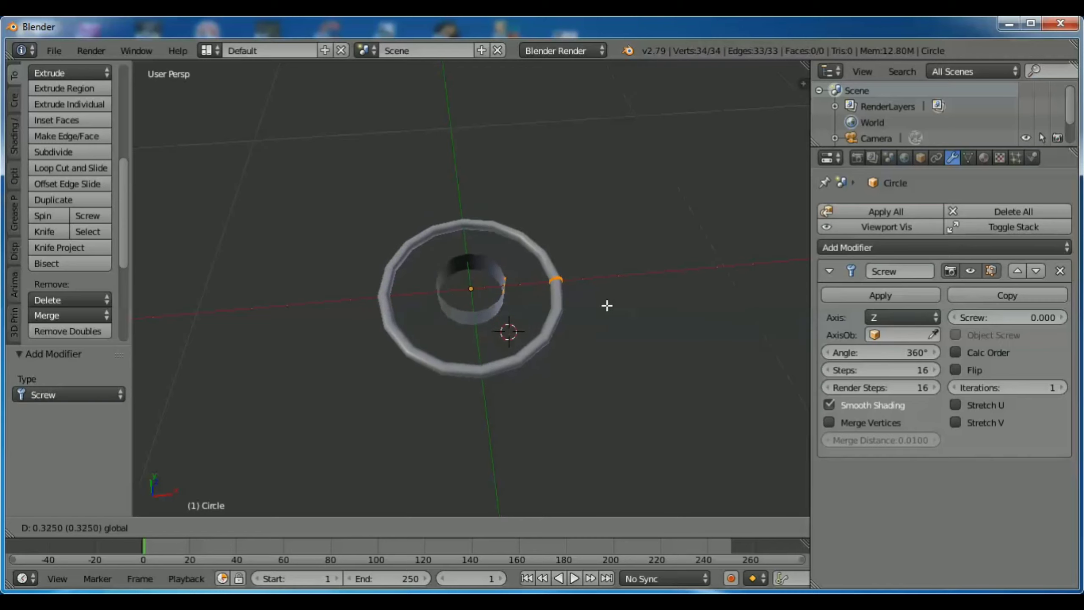
click(576, 311)
mouse_move(510, 426)
middle_down()
mouse_move(508, 356)
mouse_move(470, 317)
mouse_move(489, 342)
mouse_move(495, 434)
middle_up()
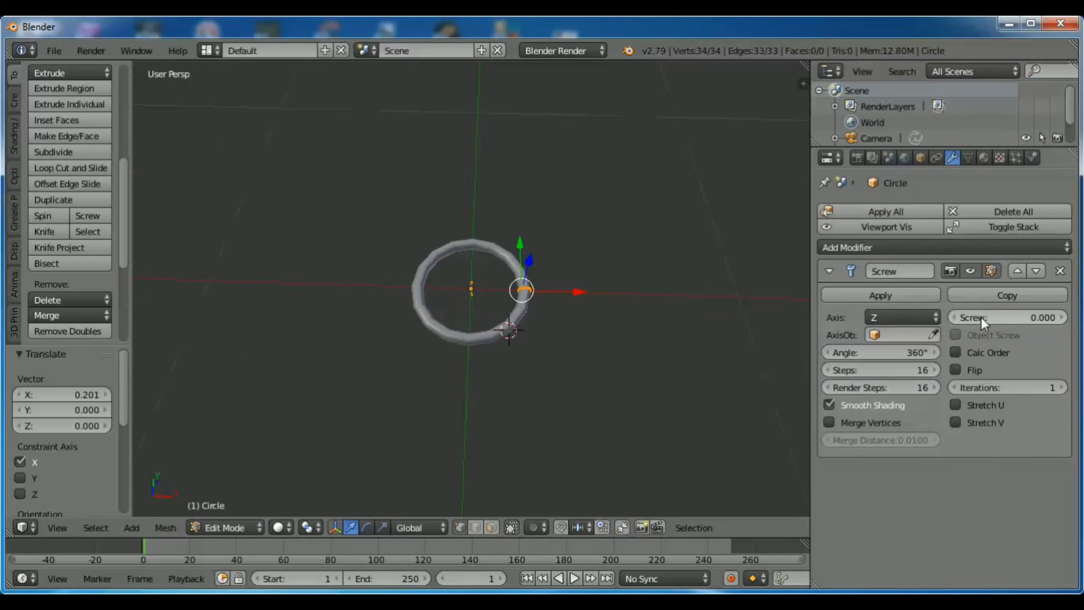
Set the Screw modifier's Screw value to 4.9 and its Iterations to 7 to form a spring
drag(979, 317, 1006, 317)
middle_drag(597, 402, 610, 309)
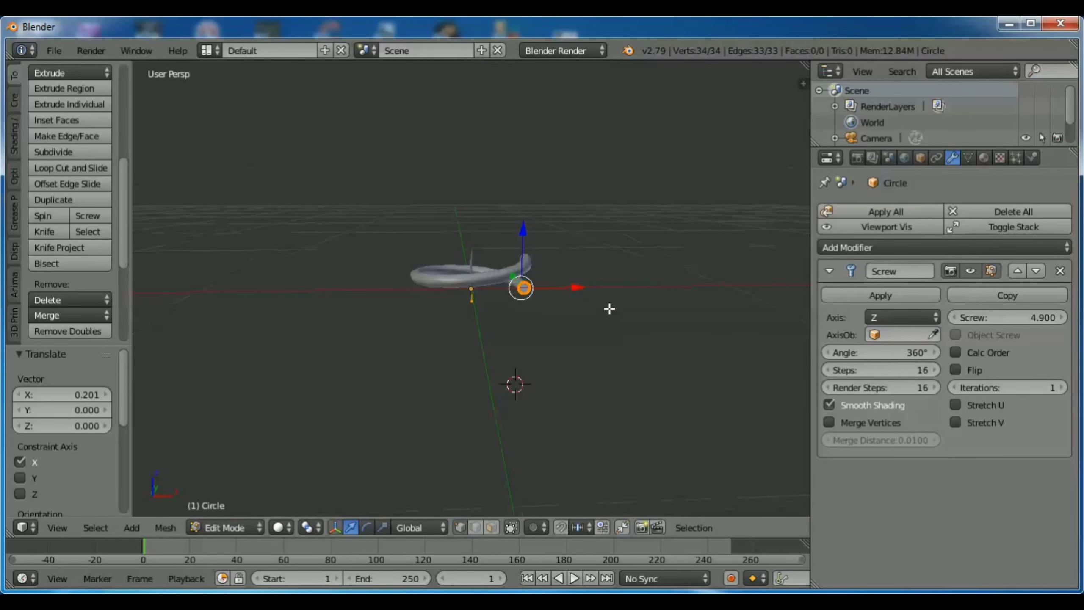
click(1062, 387)
click(1062, 388)
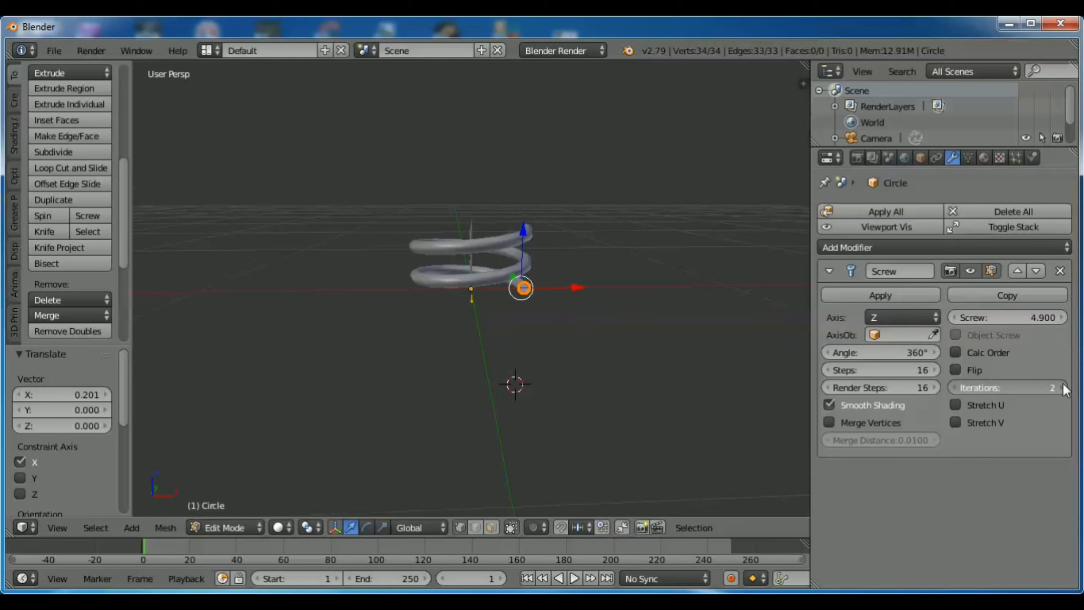
click(1062, 388)
click(1062, 387)
click(1062, 387)
click(1061, 388)
scroll(625, 168, down, 3)
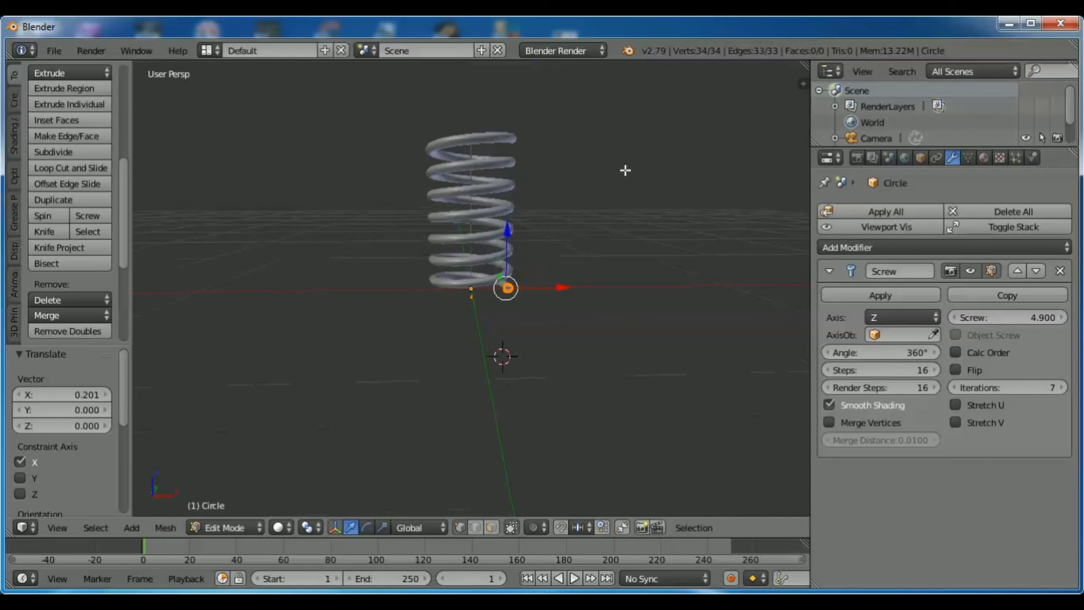
middle_drag(615, 136, 613, 175)
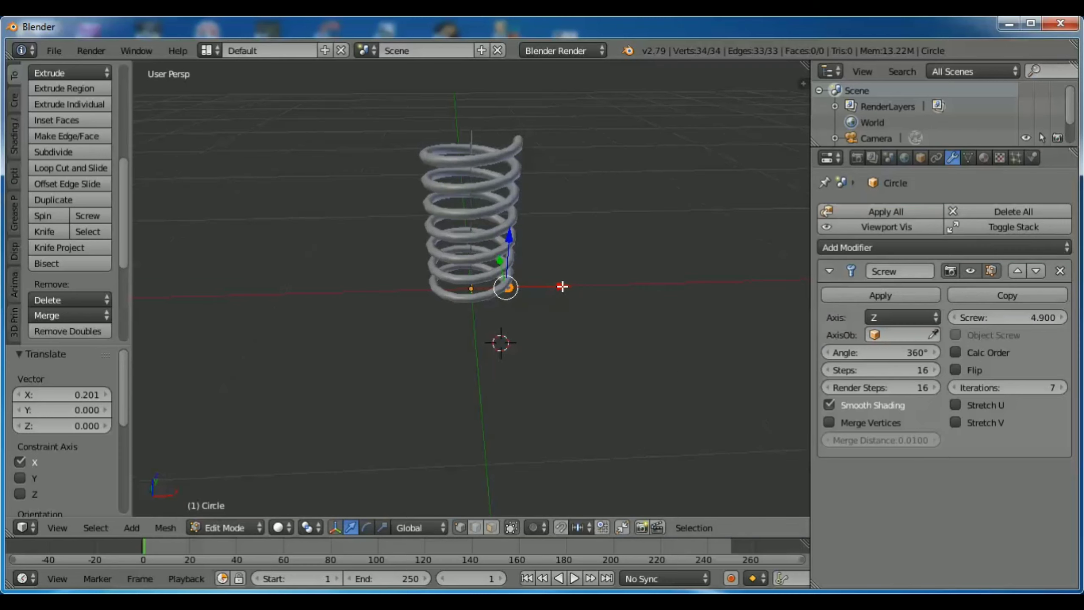
Nudge the mesh about -0.005 along X, and set the Screw modifier's Iterations to 8 and Angle to 361°
mouse_move(561, 286)
mouse_down()
mouse_move(728, 291)
mouse_move(561, 292)
mouse_up()
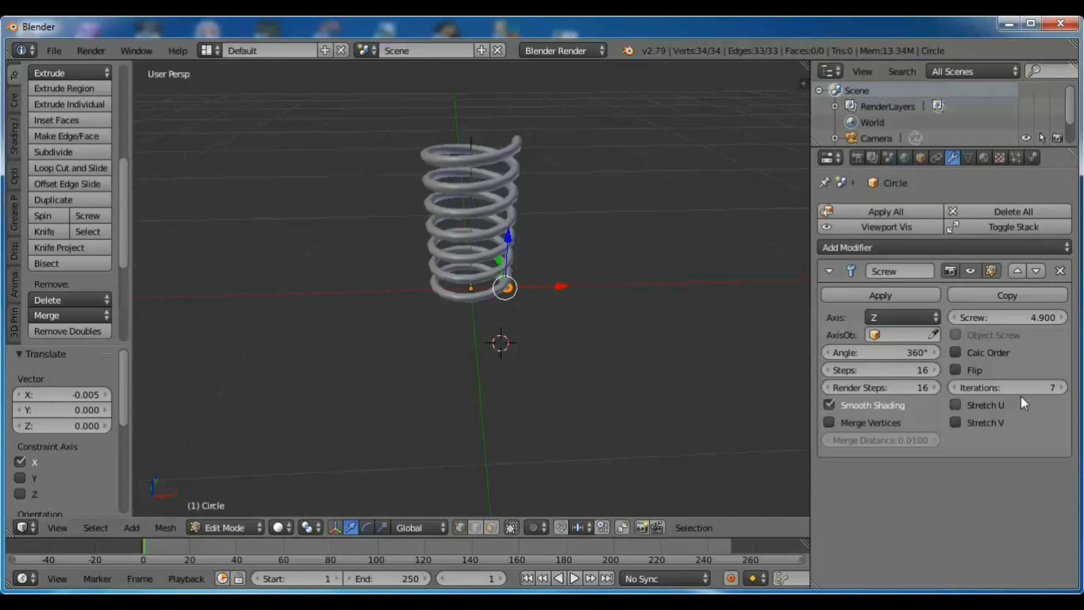
click(1061, 387)
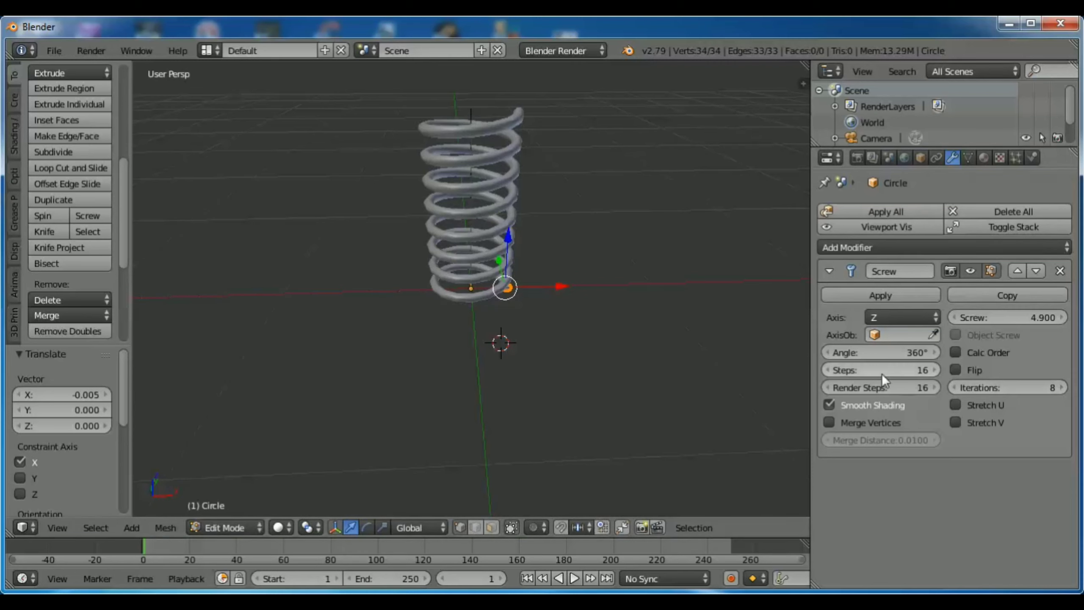
drag(909, 351, 909, 351)
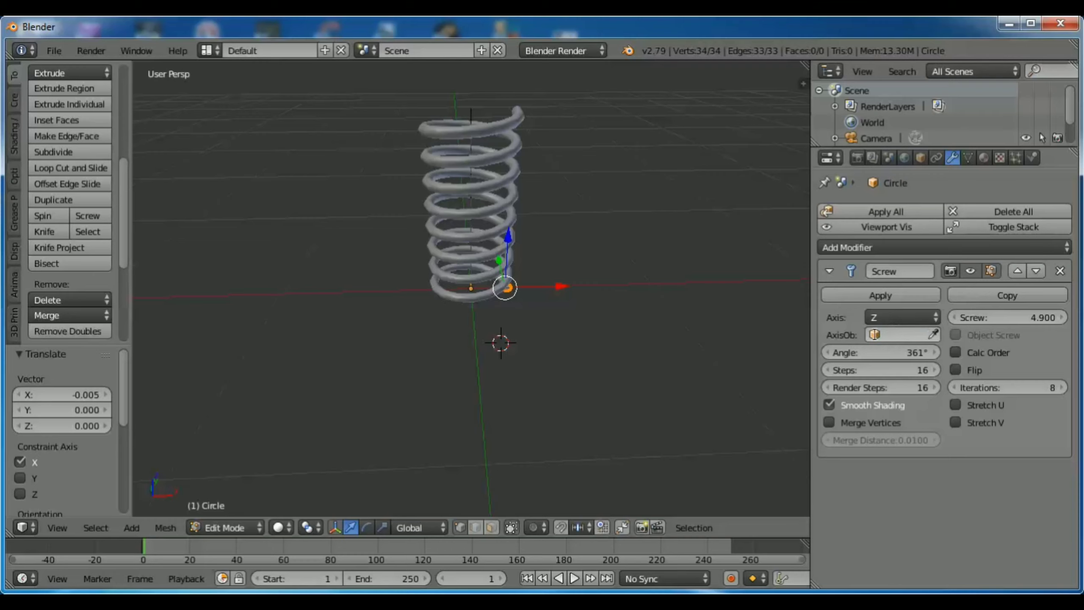
Switch to Object Mode and check which objects are available as the Screw modifier's axis object
click(880, 336)
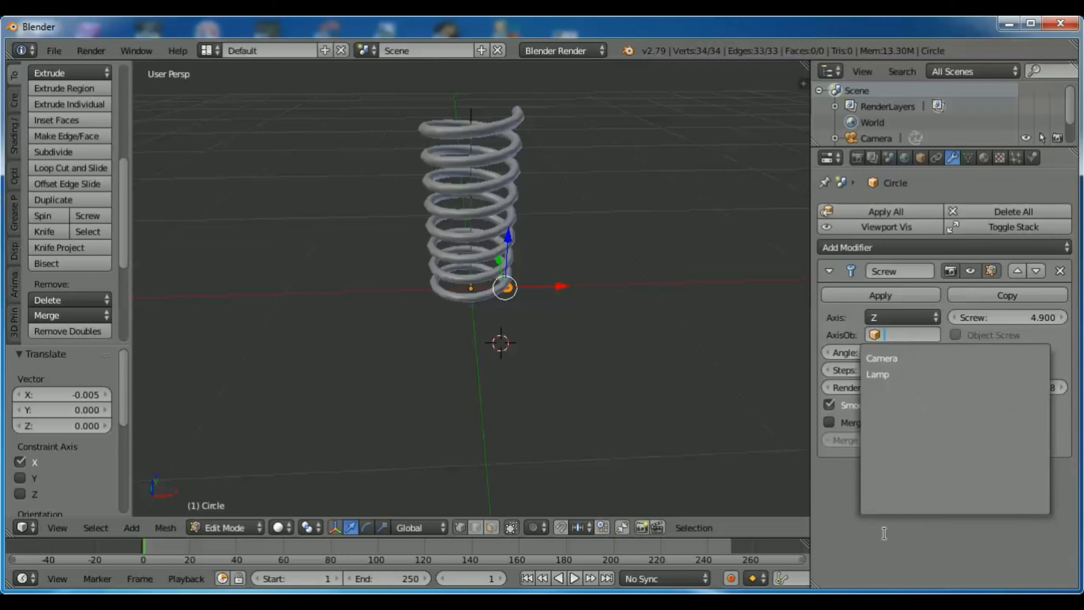
click(848, 518)
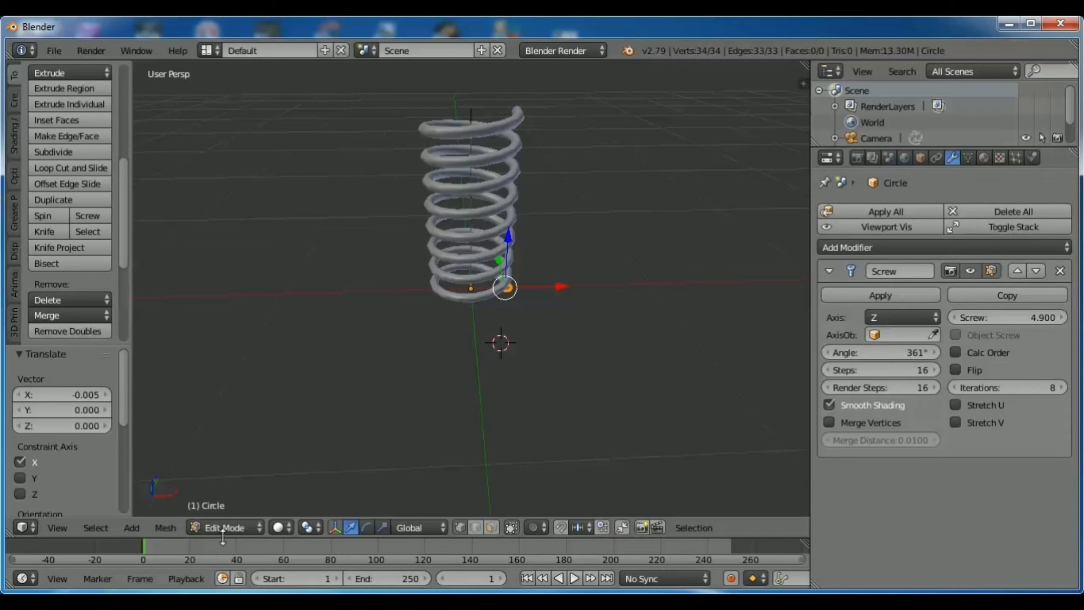
click(245, 529)
click(240, 509)
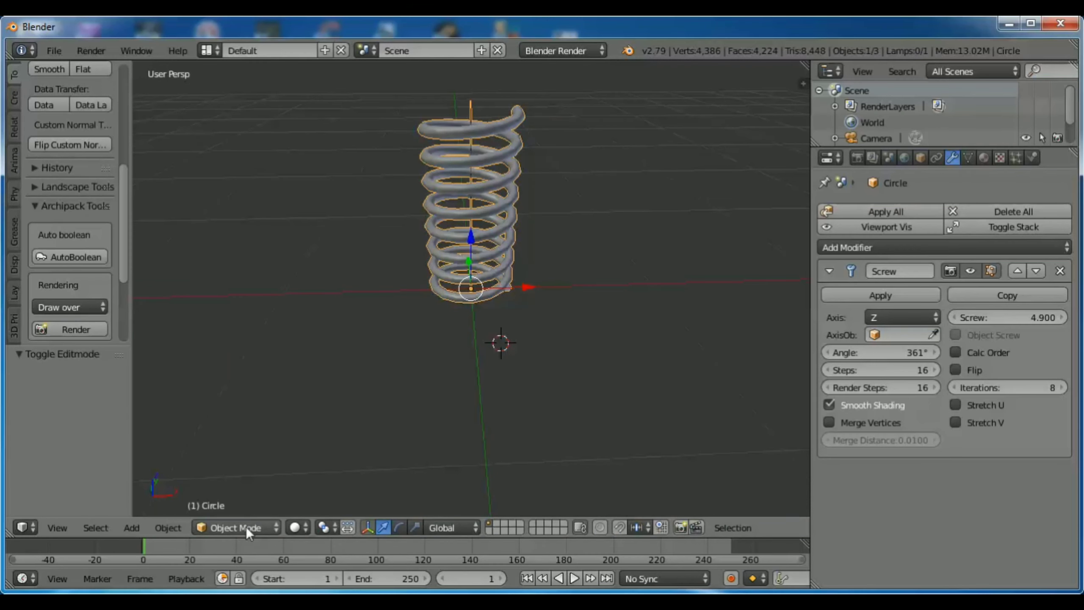
click(878, 337)
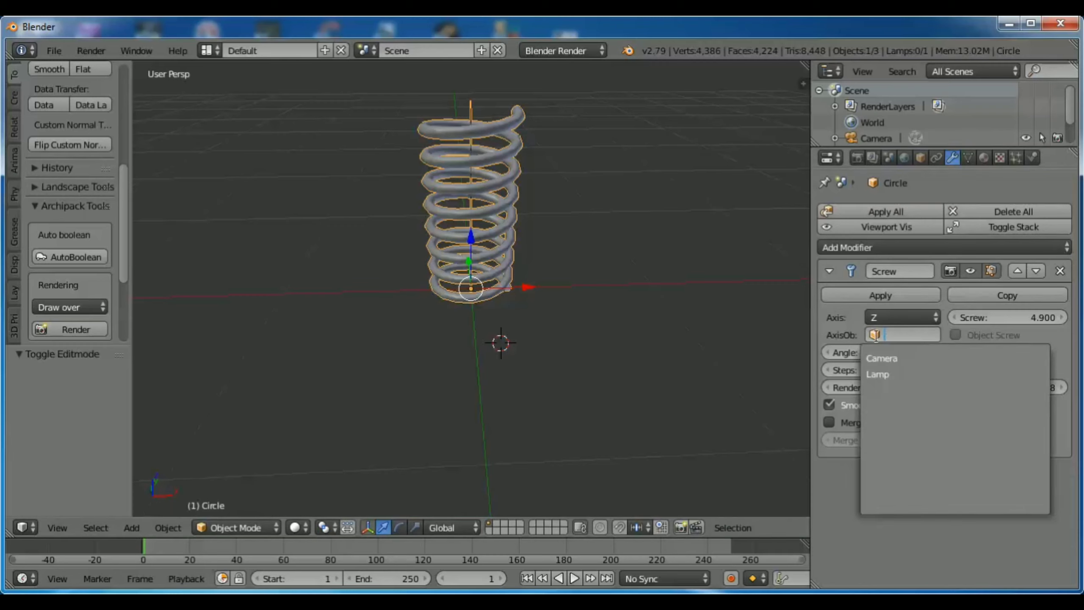
click(848, 498)
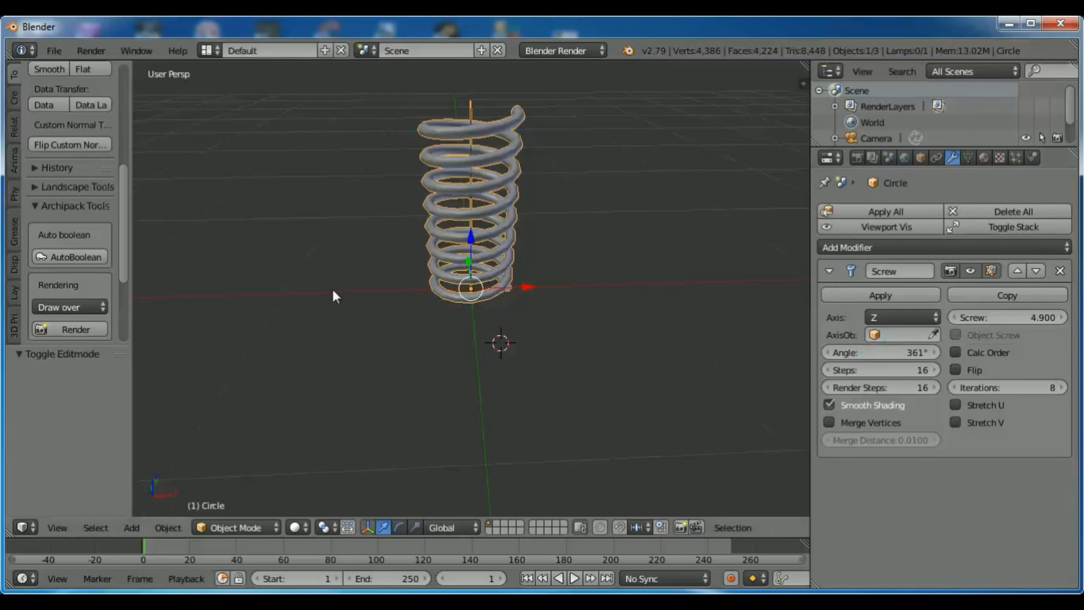
Add a plane beside the spring at the 3D cursor and scale it down to about 0.124
click(291, 293)
key(shift+a)
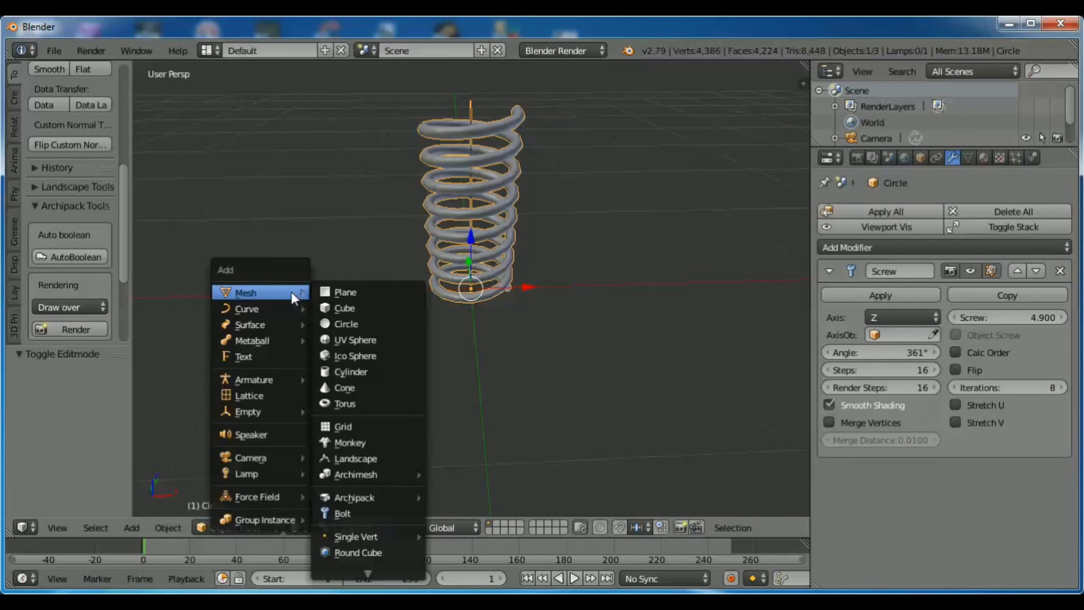
click(355, 290)
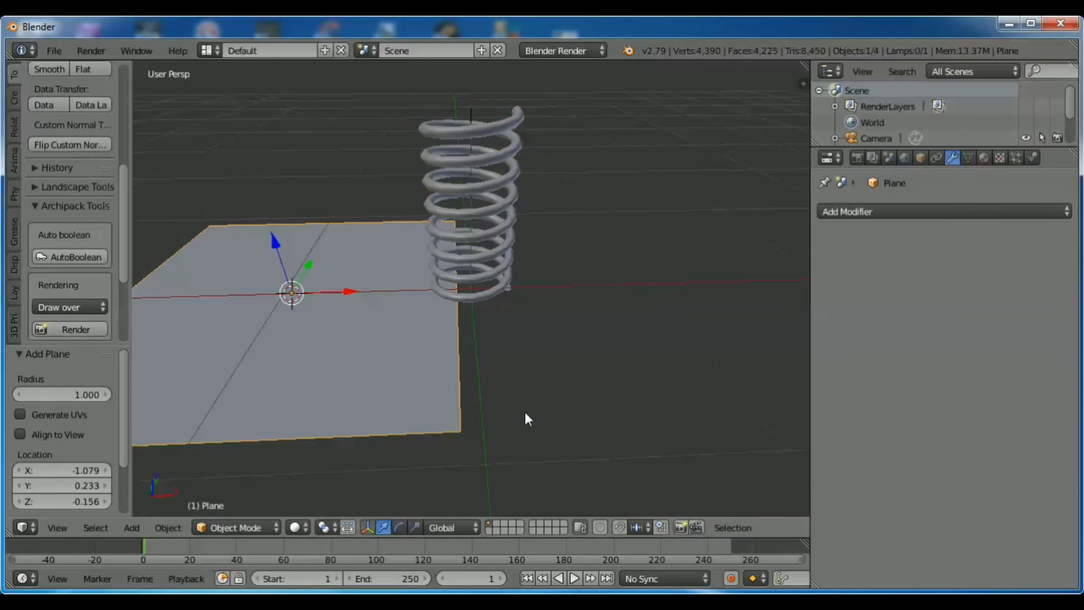
key(s)
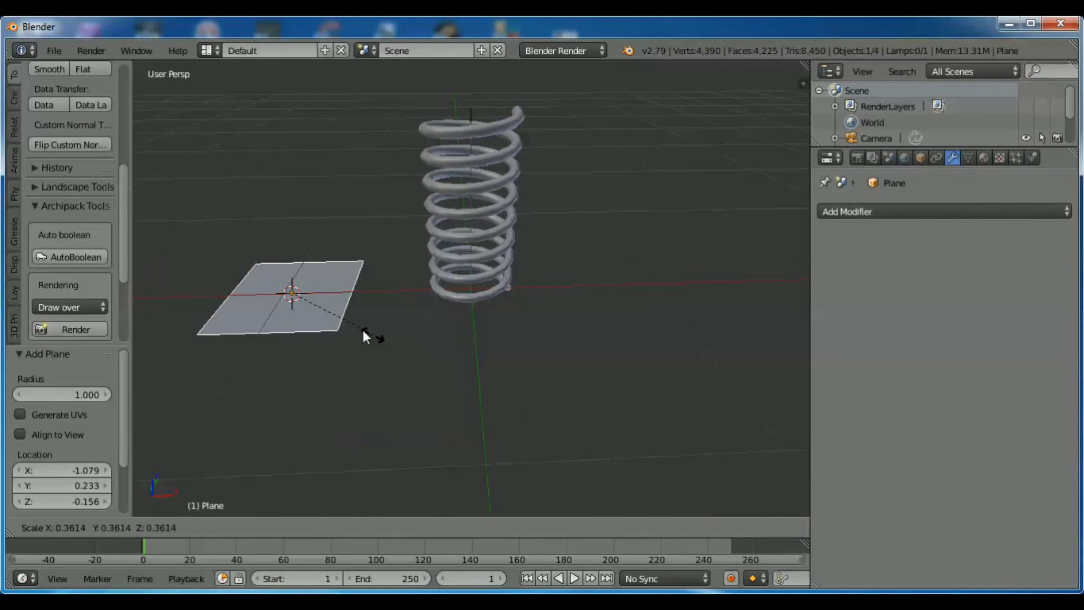
click(322, 305)
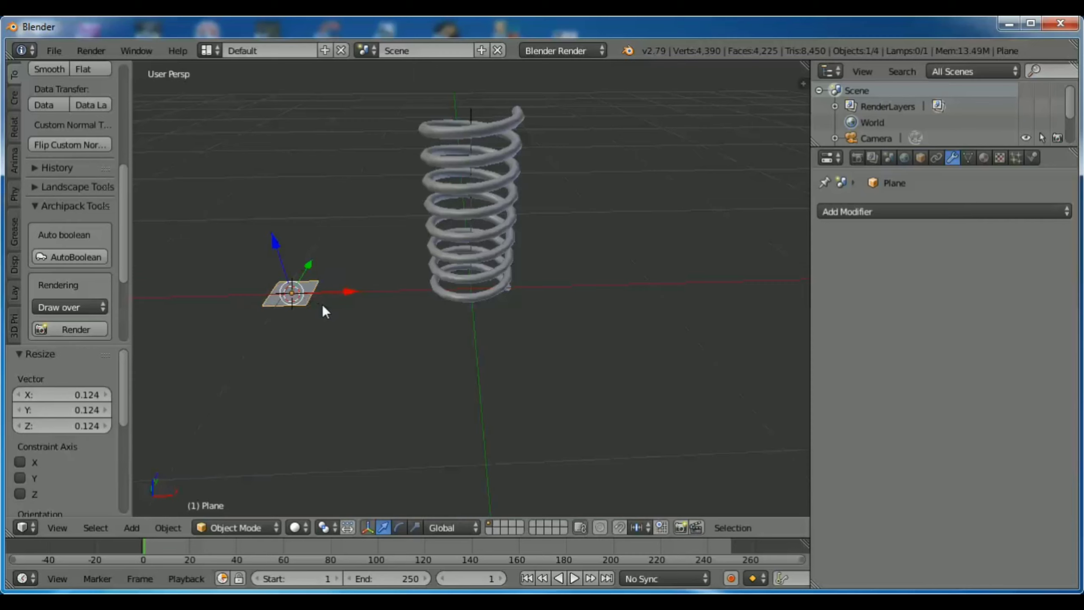
Select the spring and set Plane as the axis object of its Screw modifier
click(891, 212)
right_click(456, 206)
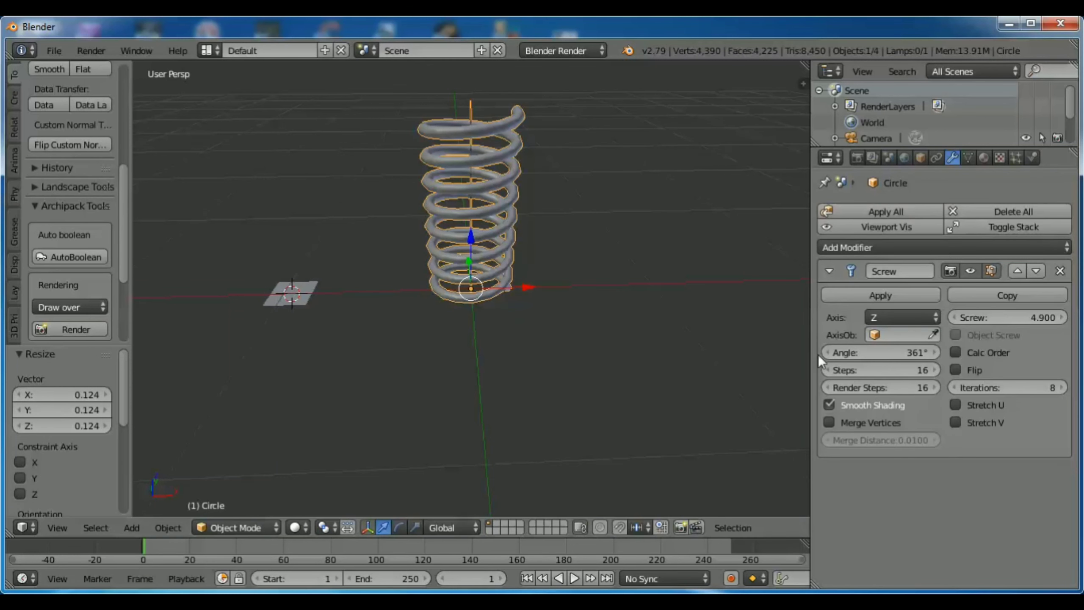
click(879, 335)
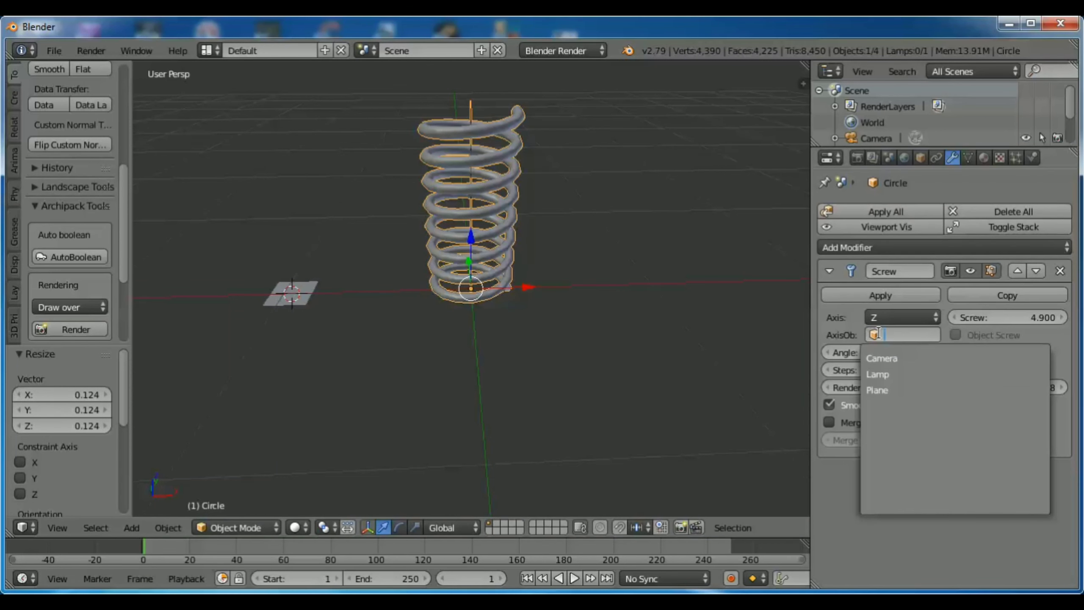
click(894, 388)
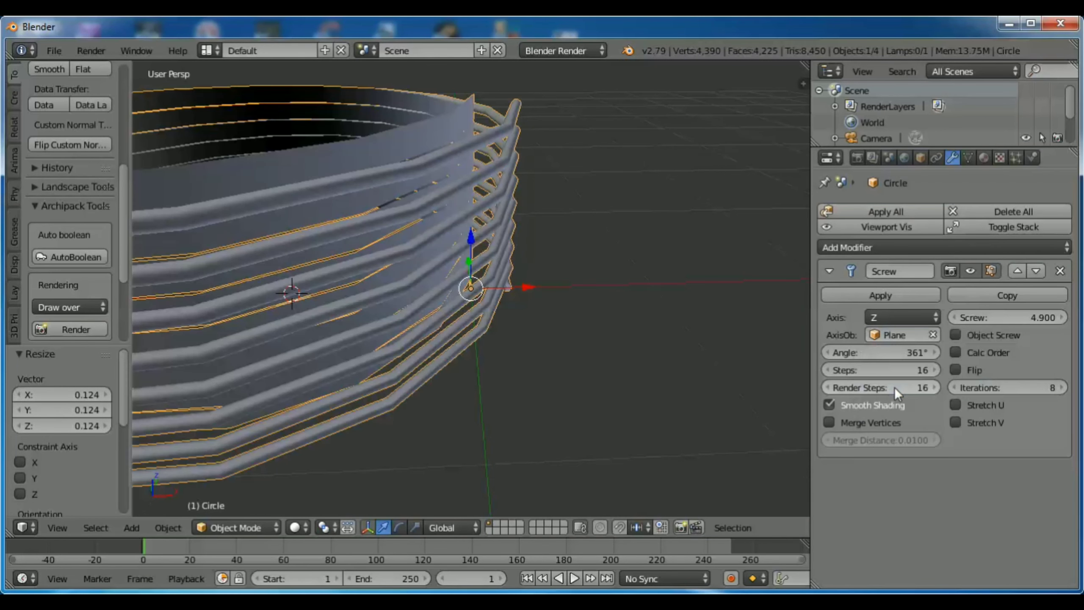
scroll(652, 247, down, 3)
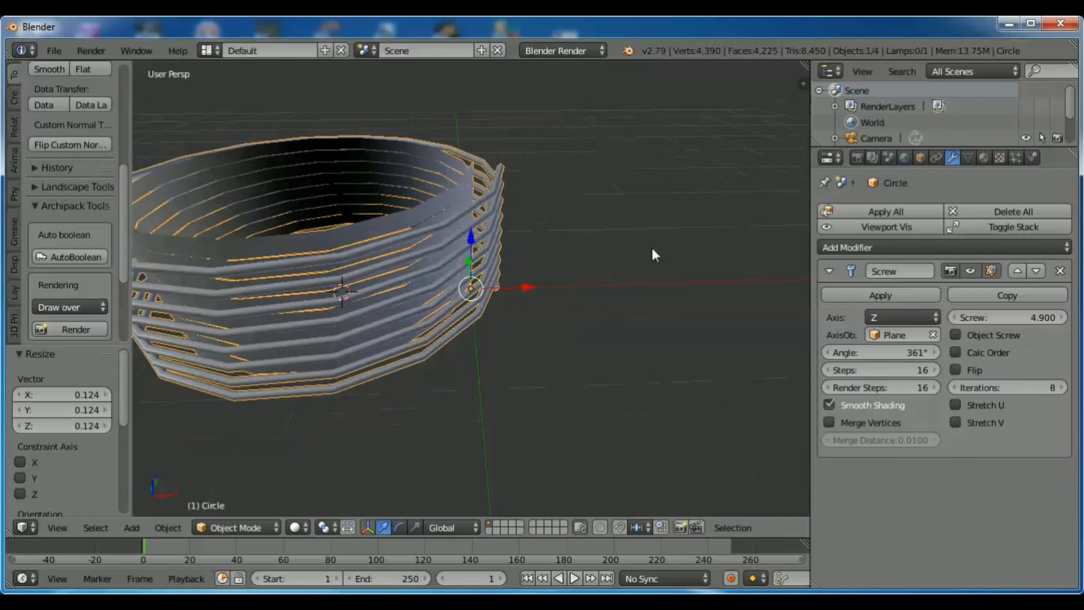
Turn on Object Screw in the spring's Screw modifier, comparing the coil with the option off and on
scroll(652, 246, down, 1)
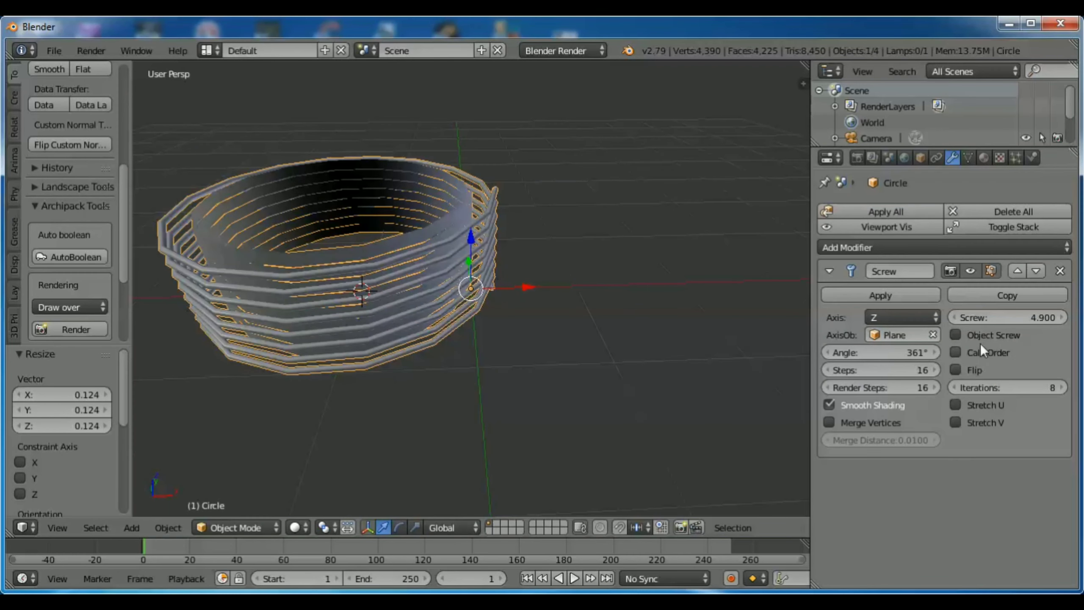
click(957, 333)
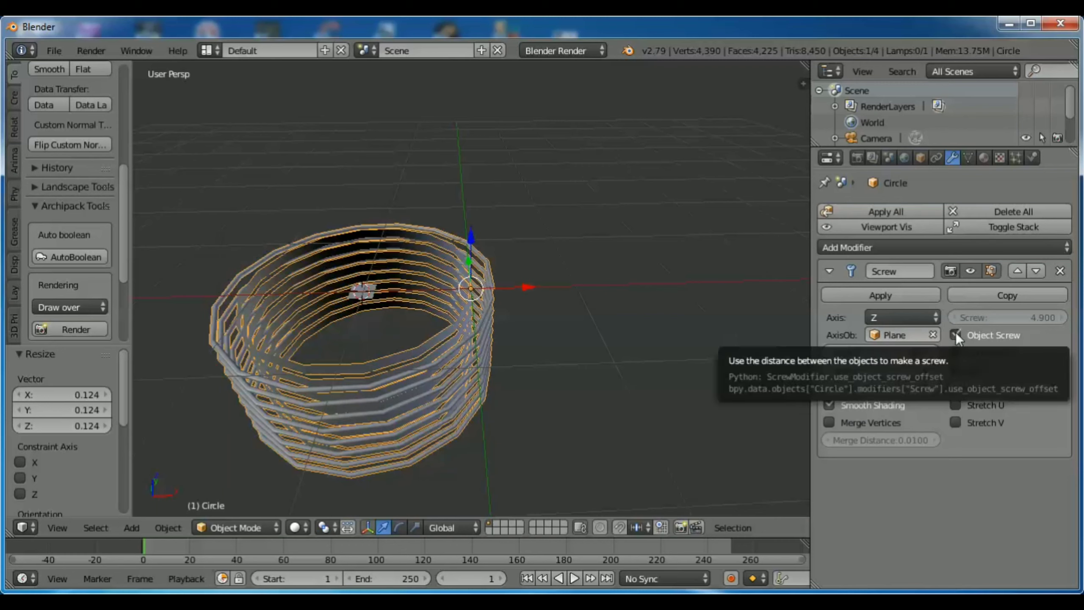
click(955, 333)
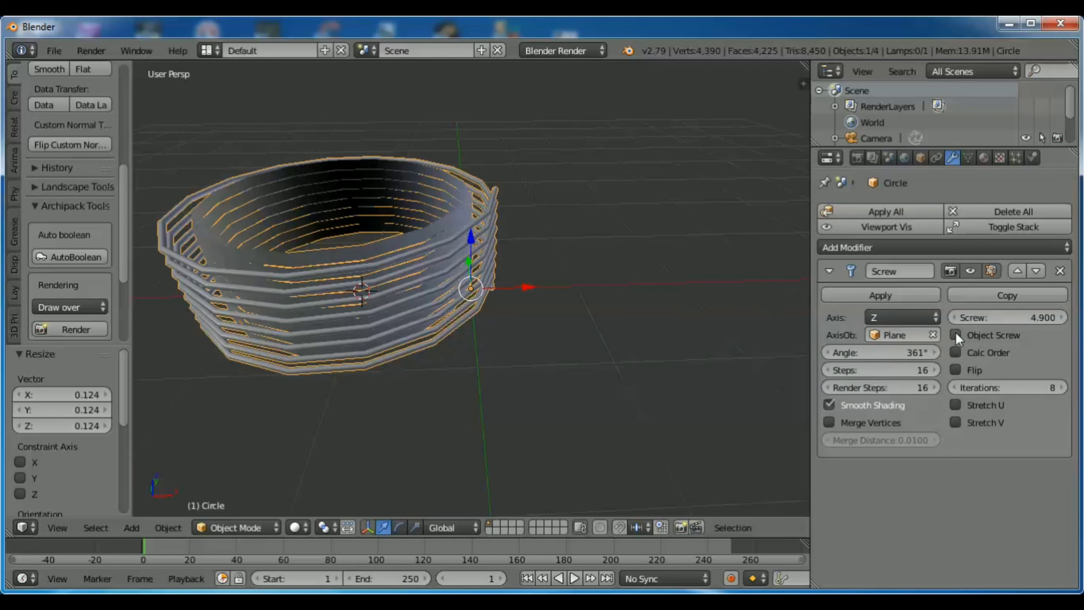
click(956, 336)
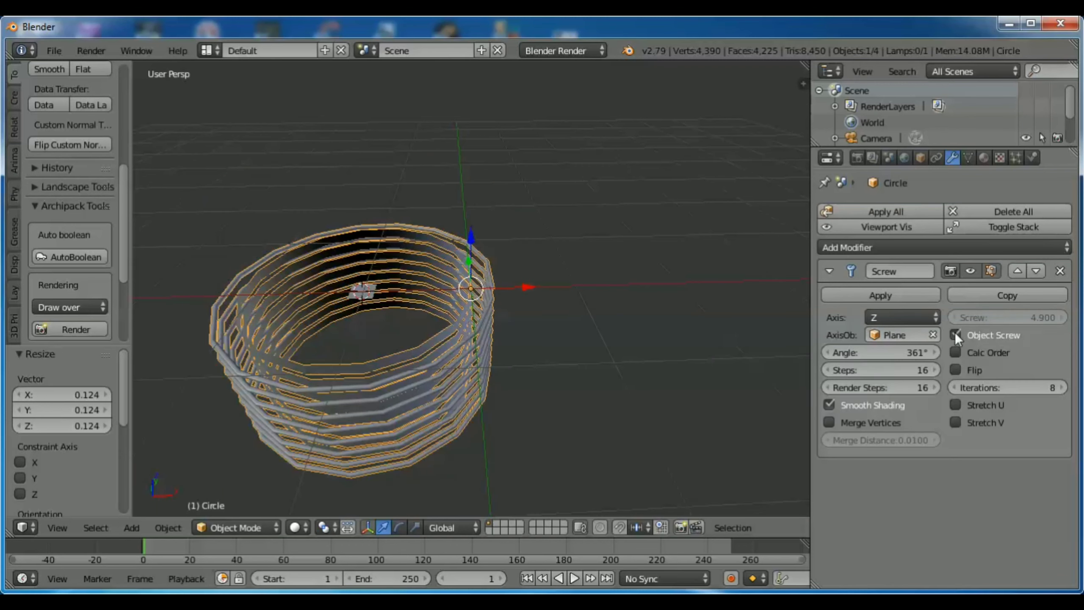
Reshape the spring by moving its object about -1.043 along X, -0.240 along Z and 1.328 along X
key(g)
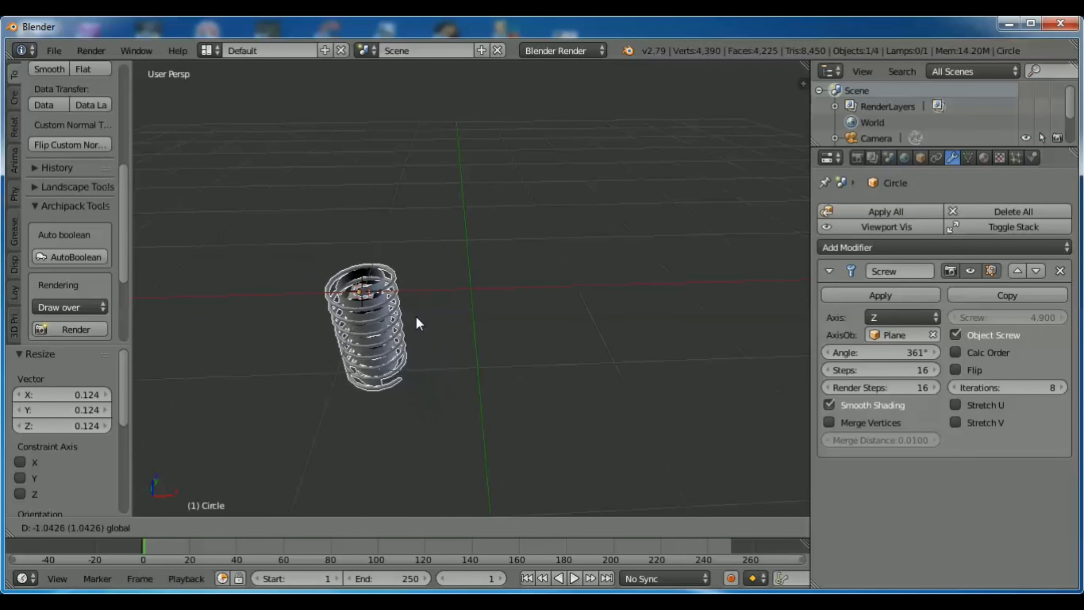
click(416, 316)
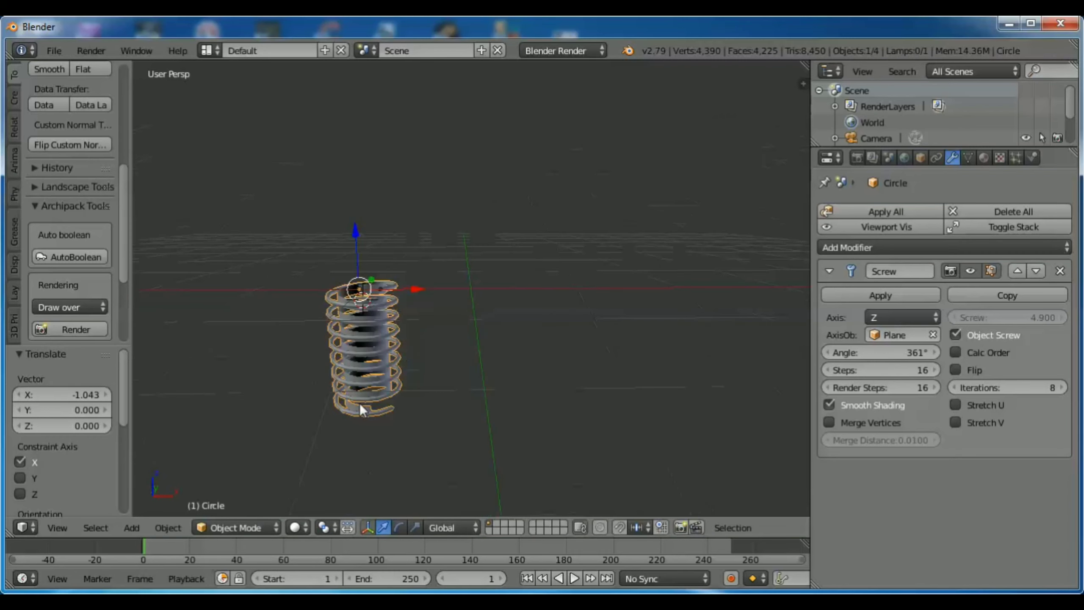
middle_drag(360, 408, 321, 204)
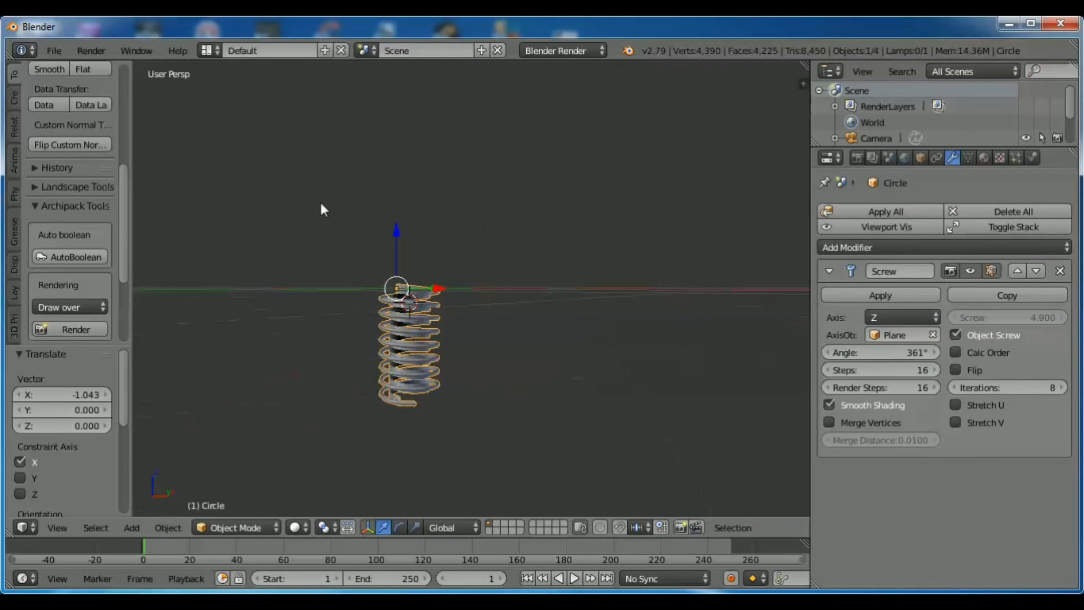
drag(396, 227, 411, 249)
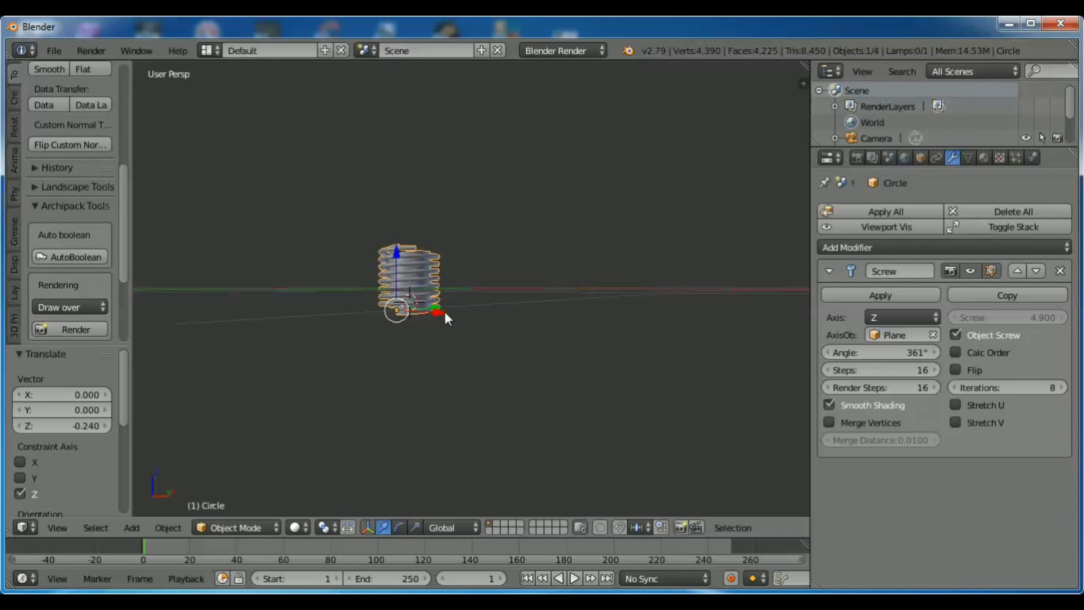
drag(444, 312, 539, 324)
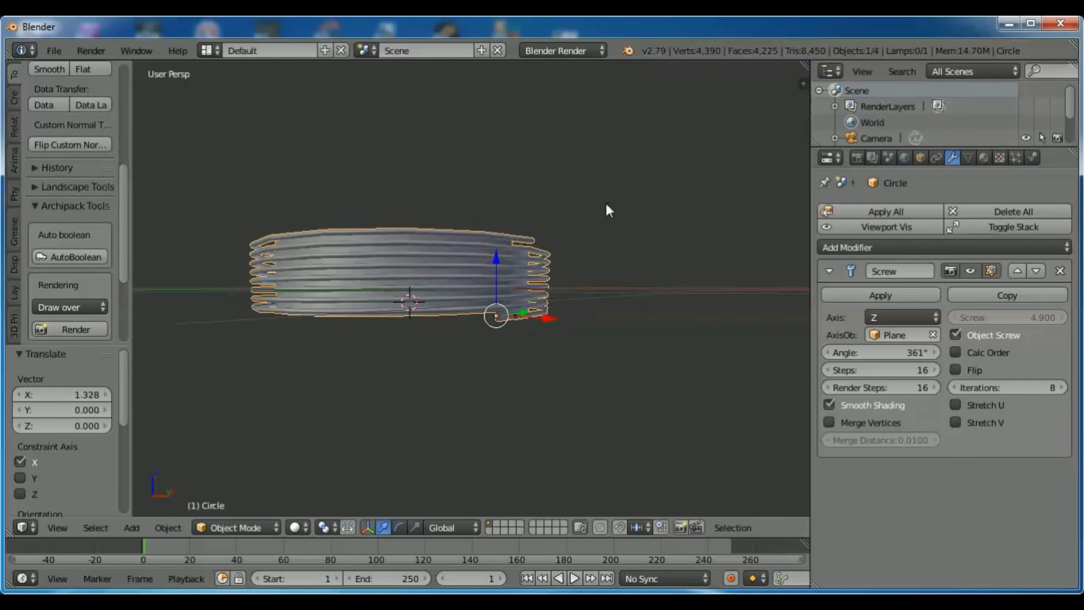
middle_drag(605, 193, 611, 276)
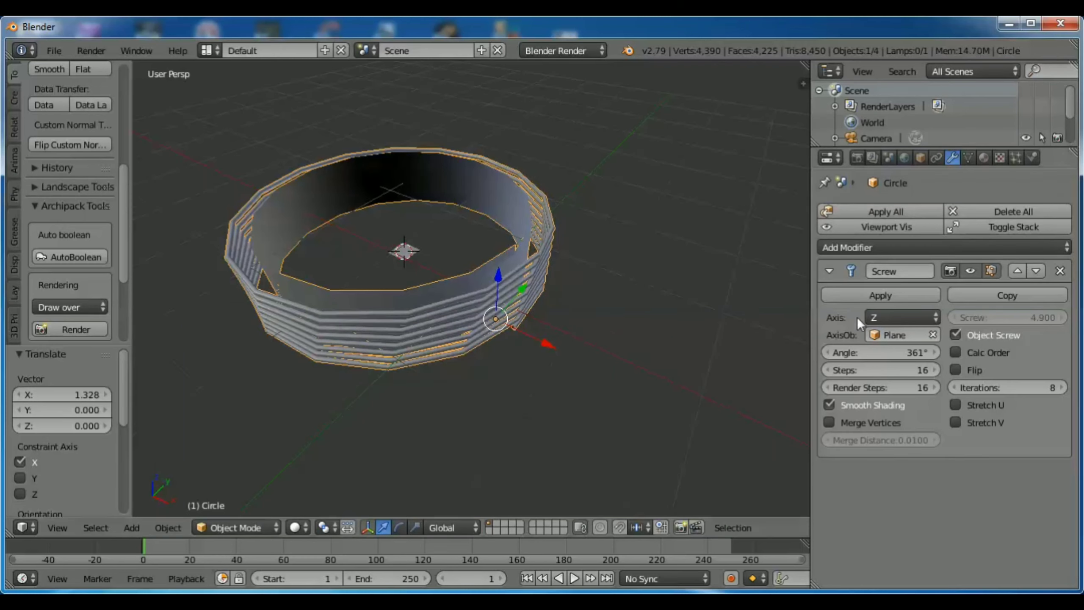
Enable Calc Order in the spring's Screw modifier
click(959, 349)
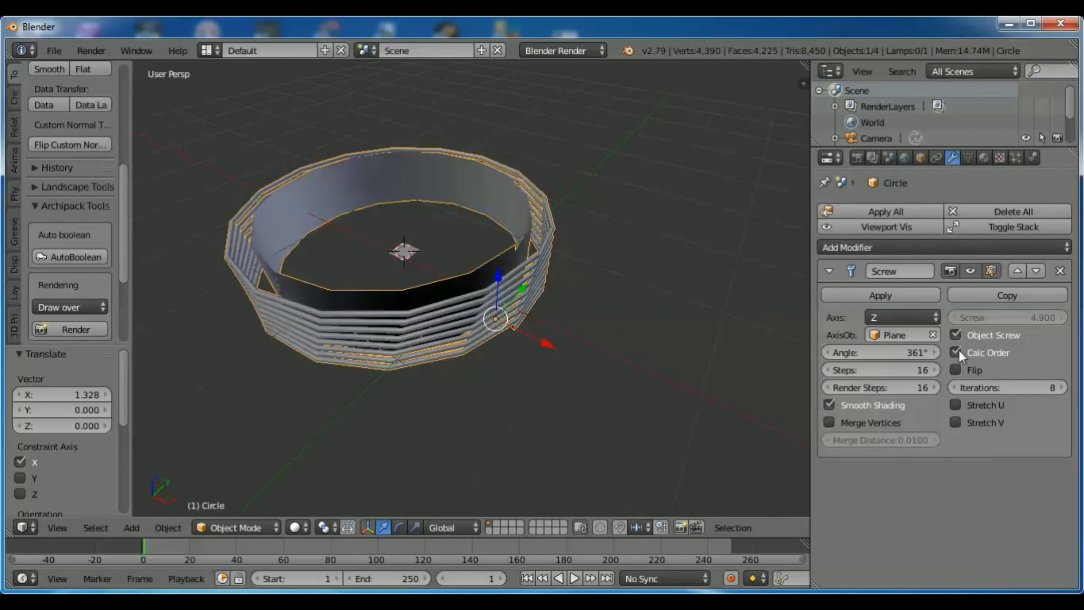
click(959, 349)
click(959, 349)
Try the Screw modifier's Flip and Merge Vertices options, and leave both turned off
click(955, 368)
click(955, 369)
click(956, 369)
click(955, 369)
click(829, 422)
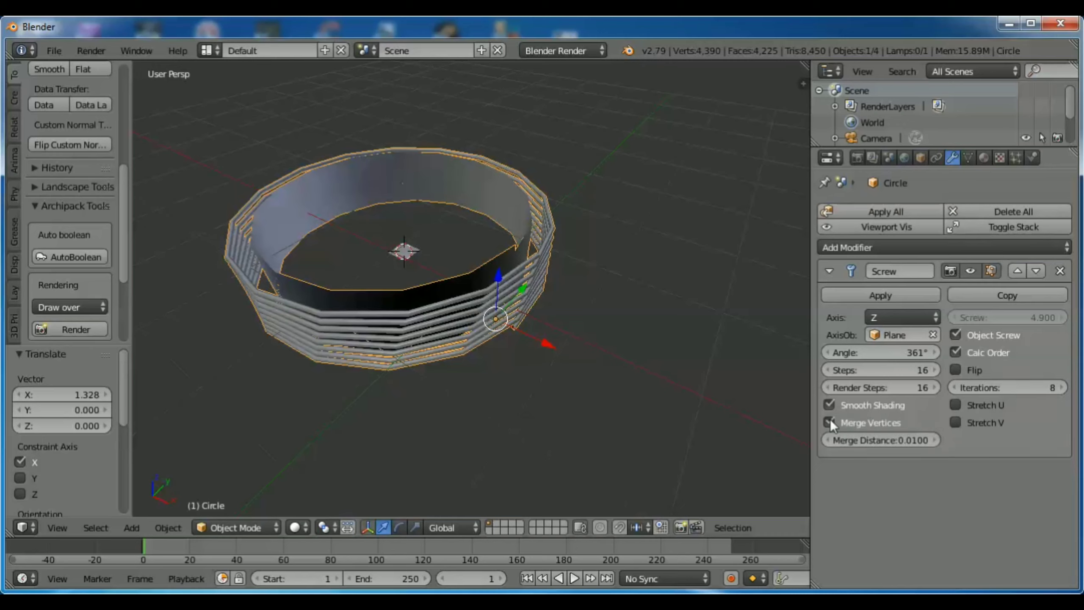
click(830, 422)
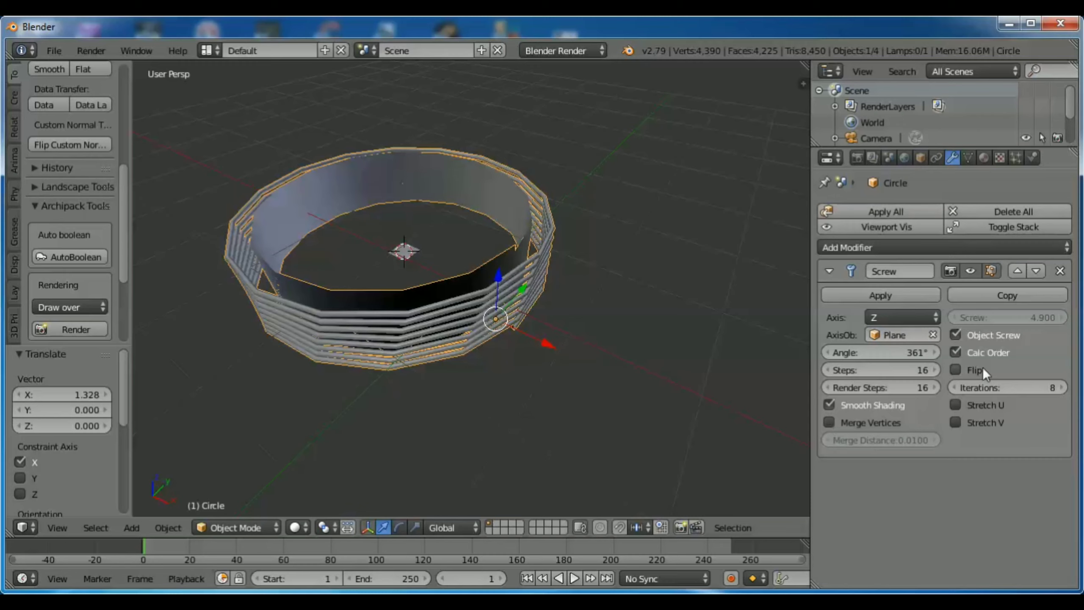
Set the Screw modifier's Iterations to 9 and move the axis plane about 1.359 along X
click(1060, 387)
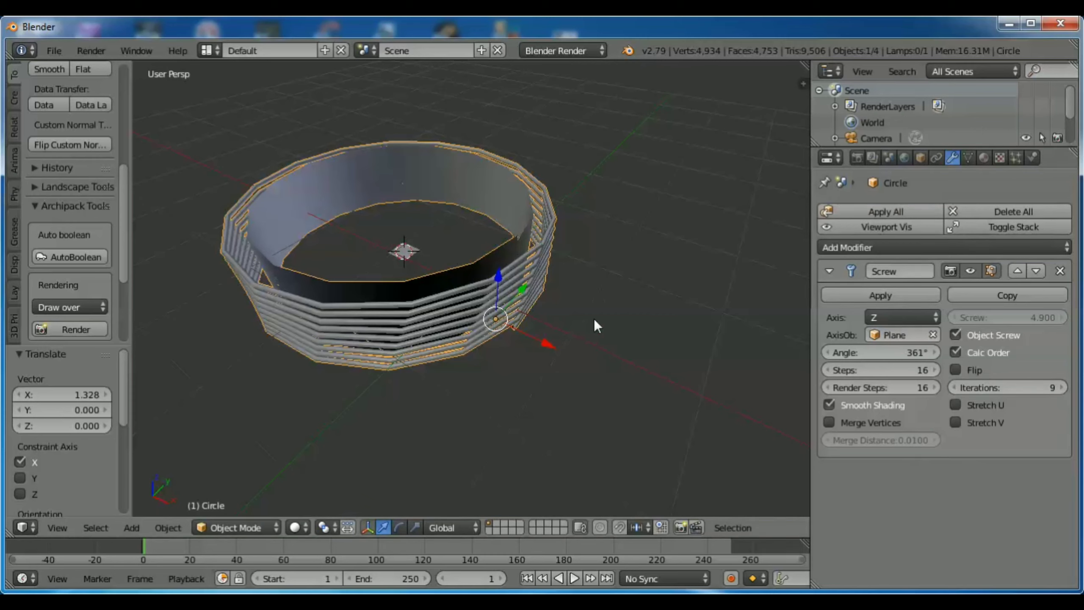
right_click(403, 253)
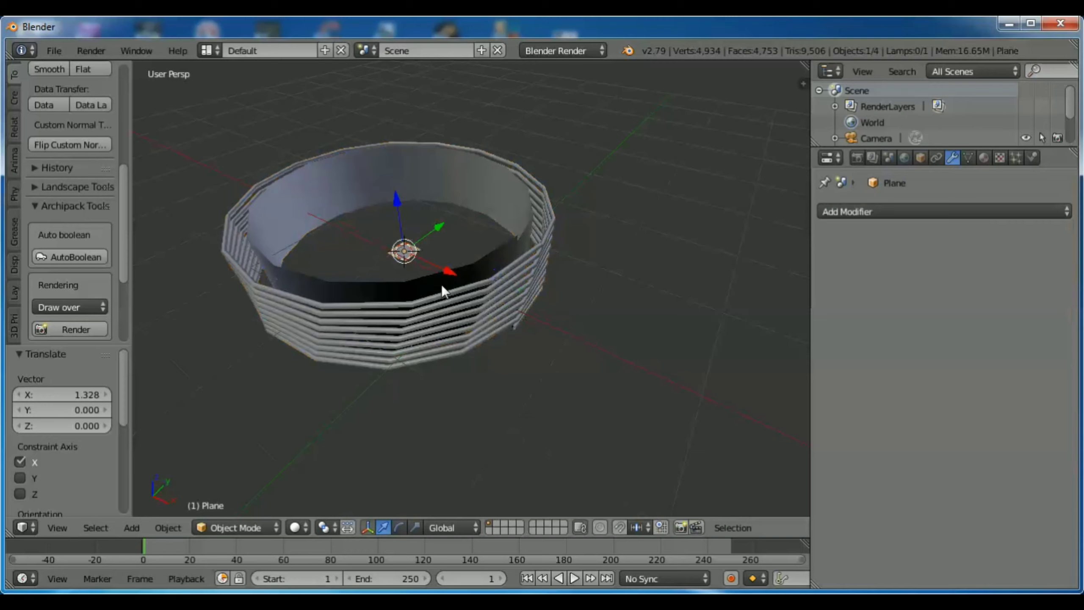
key(g)
key(x)
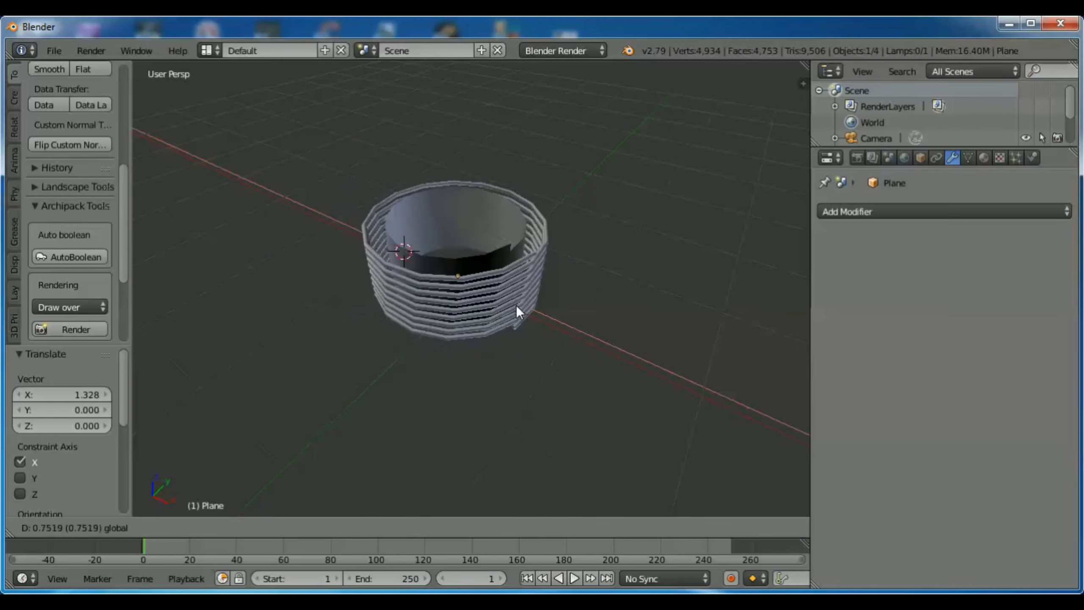
click(551, 341)
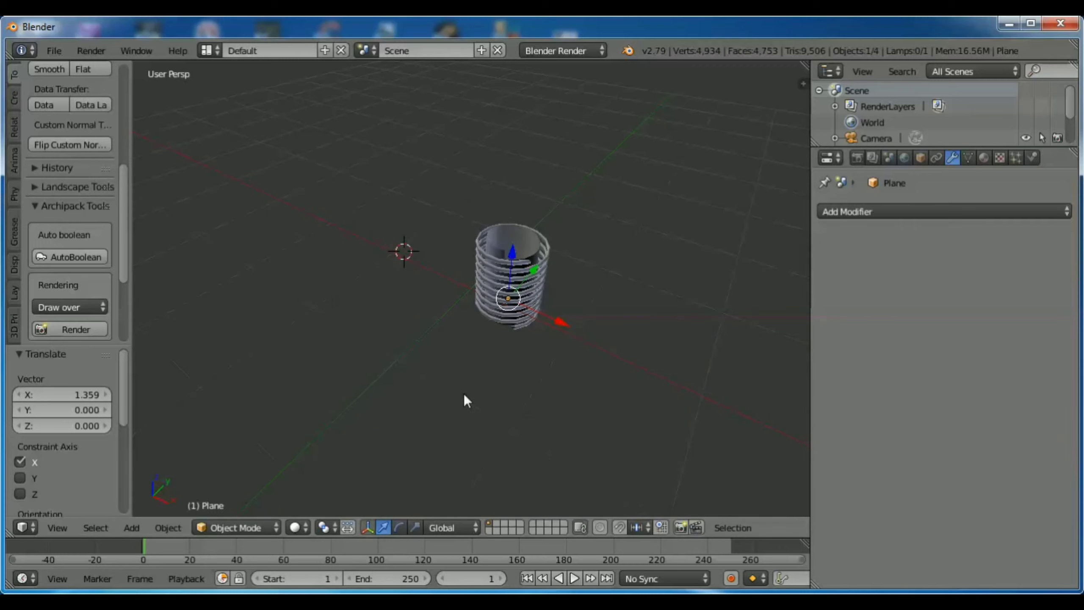
Delete the plane inside the spring that serves as the Screw modifier's axis object
middle_drag(474, 341, 356, 305)
middle_drag(311, 277, 488, 300)
scroll(488, 300, up, 2)
scroll(488, 296, up, 3)
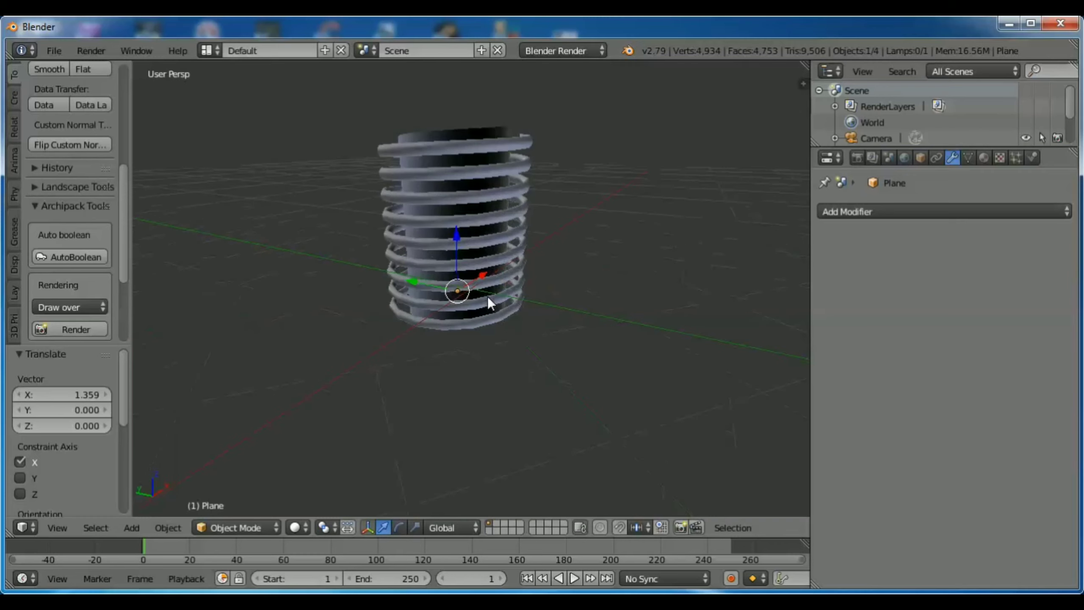
scroll(492, 234, down, 1)
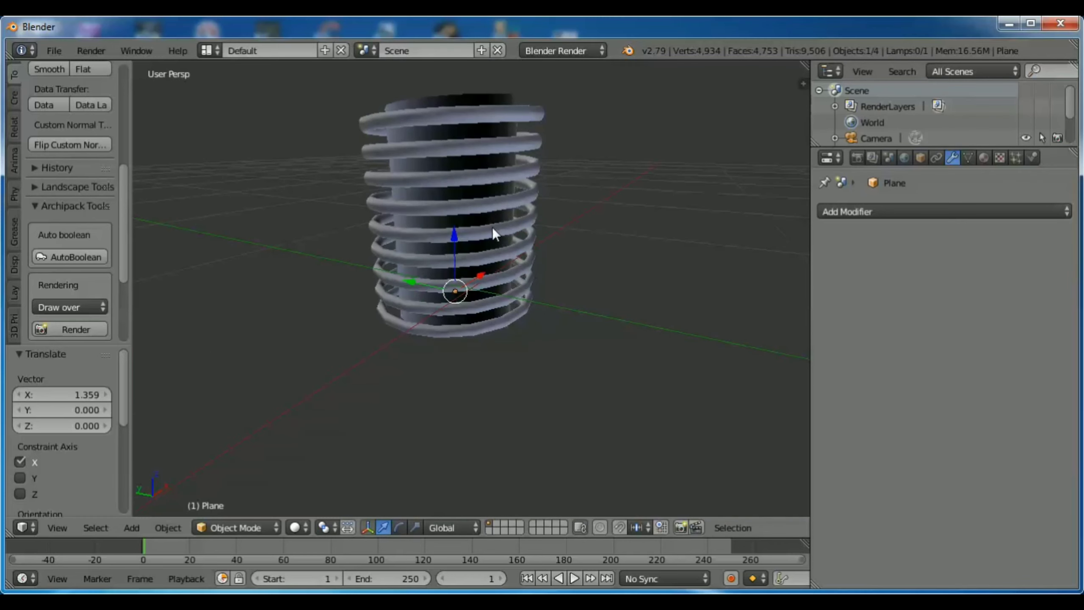
right_click(494, 94)
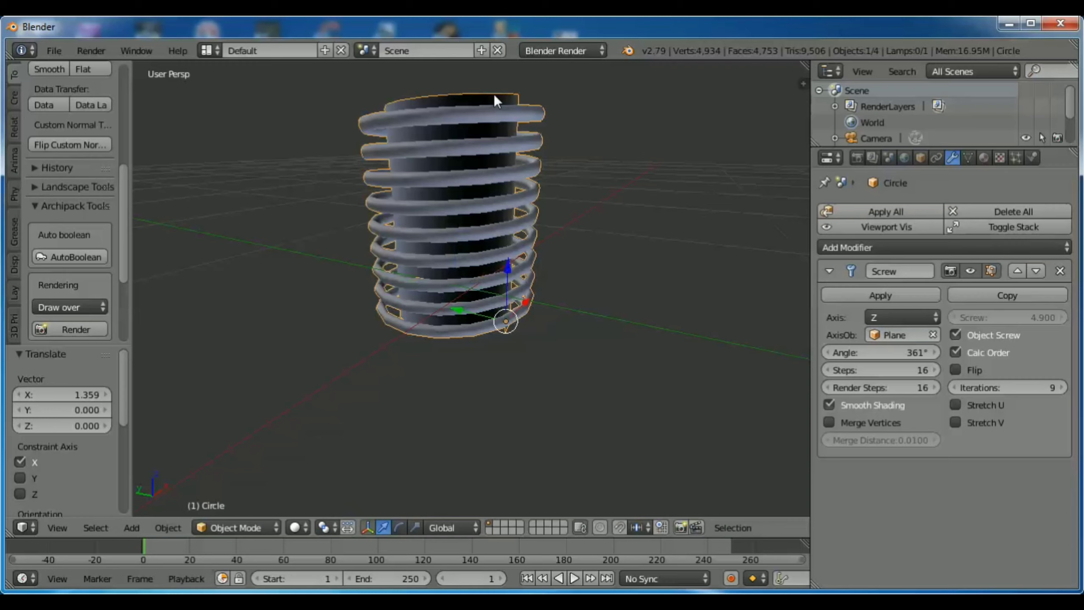
middle_drag(632, 126, 612, 289)
right_click(469, 167)
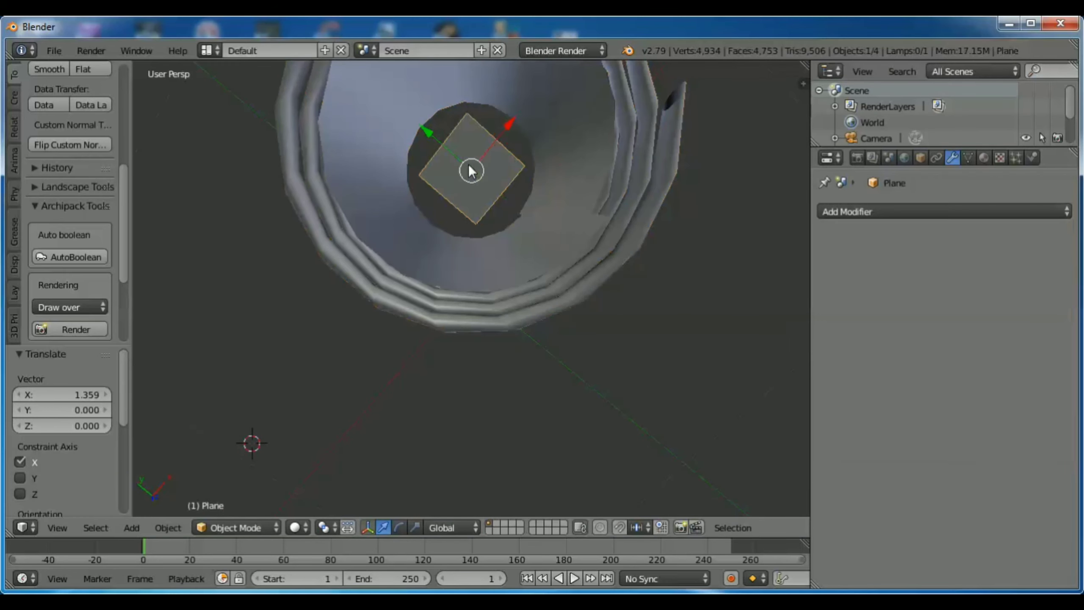
key(x)
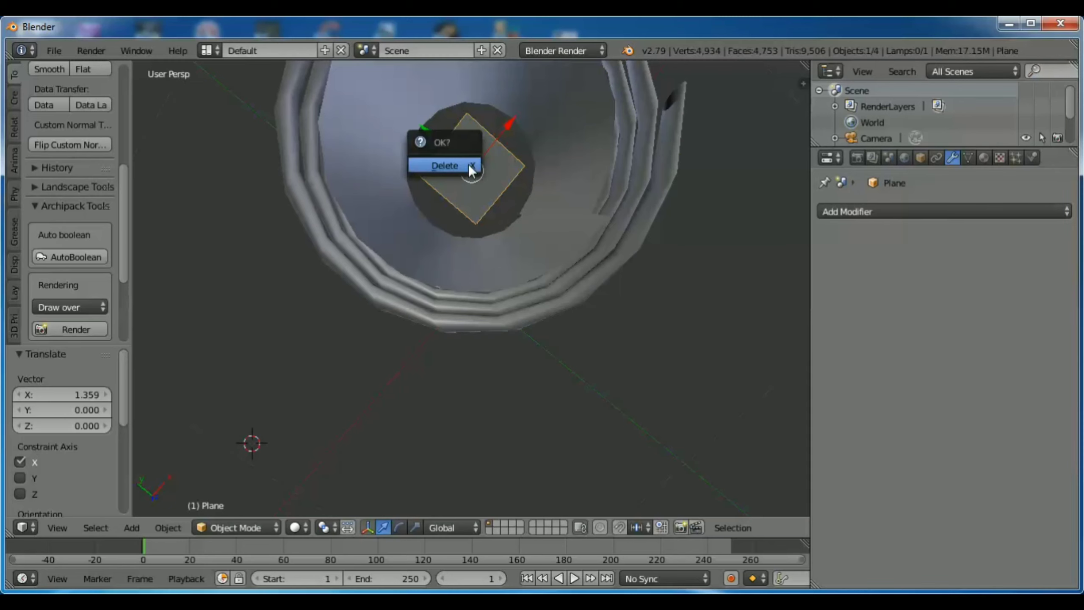
click(469, 166)
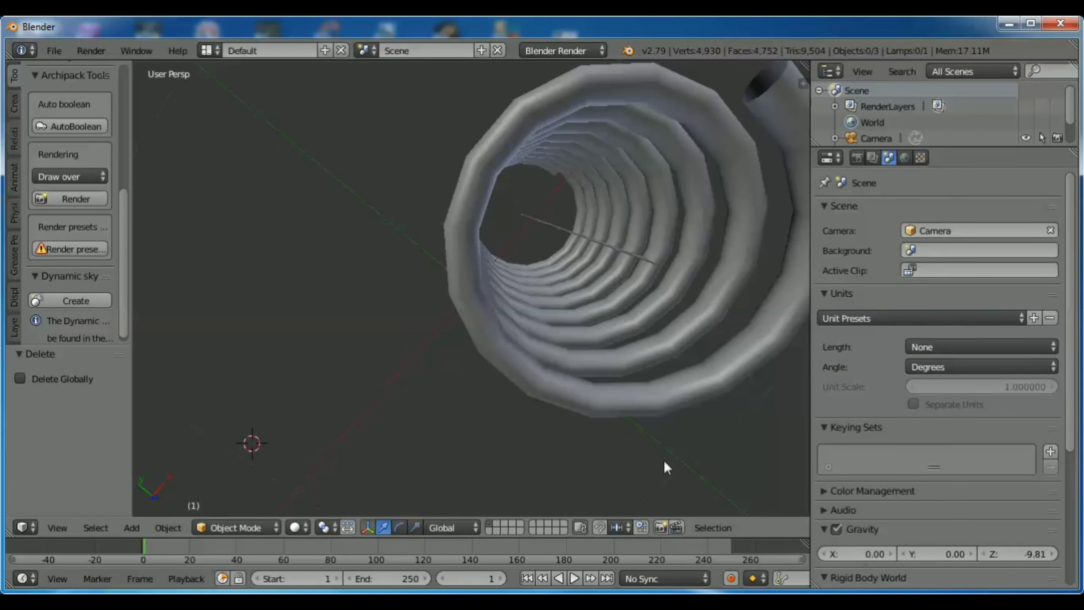
Select the spring, check which axis objects its Screw modifier offers, and move it about 0.360 along Y
scroll(621, 401, down, 5)
middle_drag(564, 415, 558, 249)
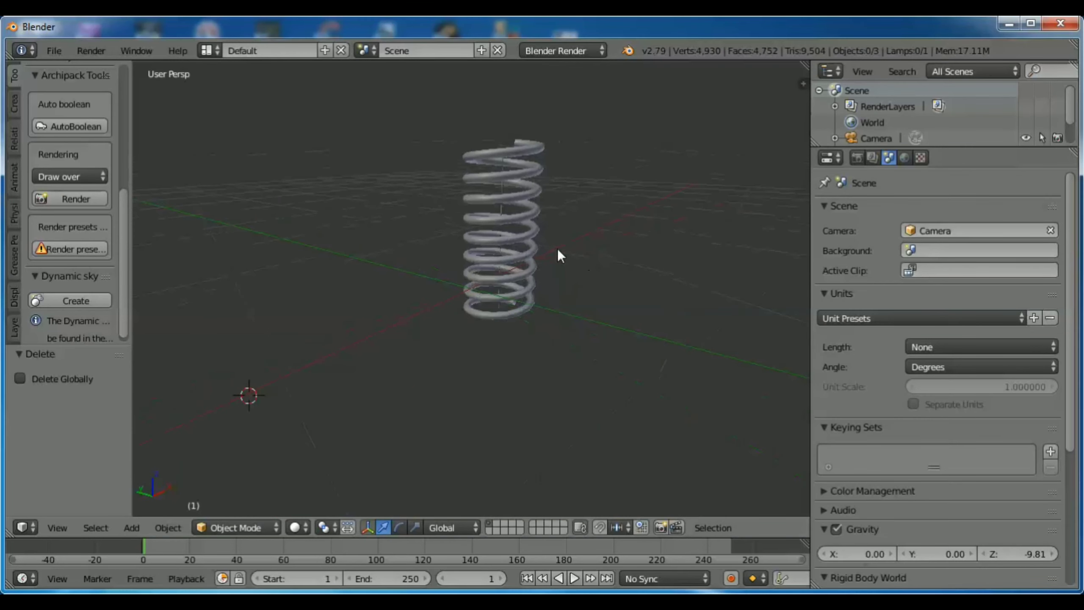
right_click(513, 215)
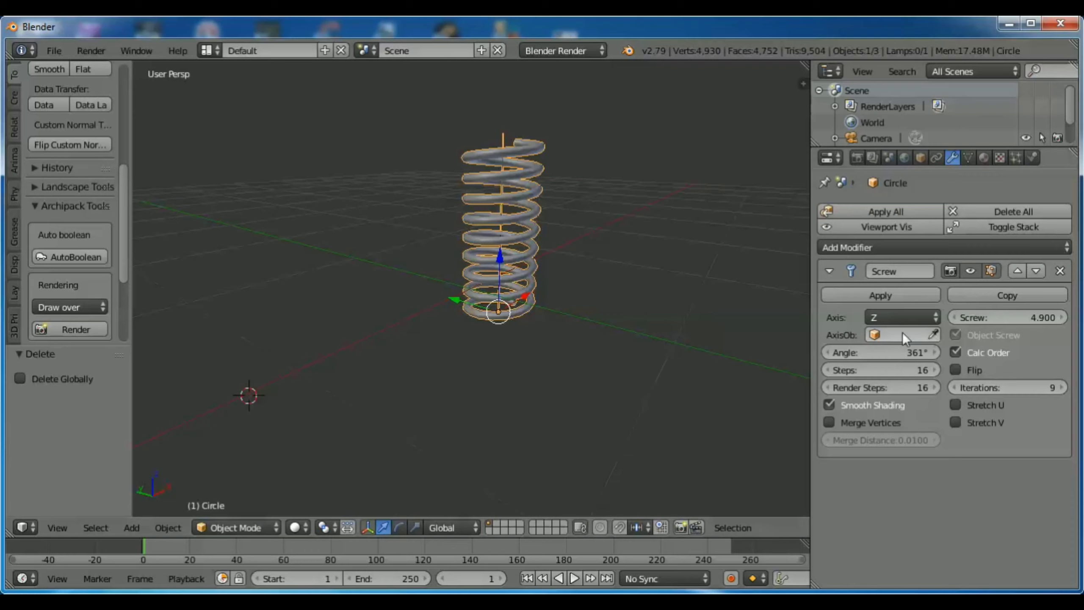
click(875, 335)
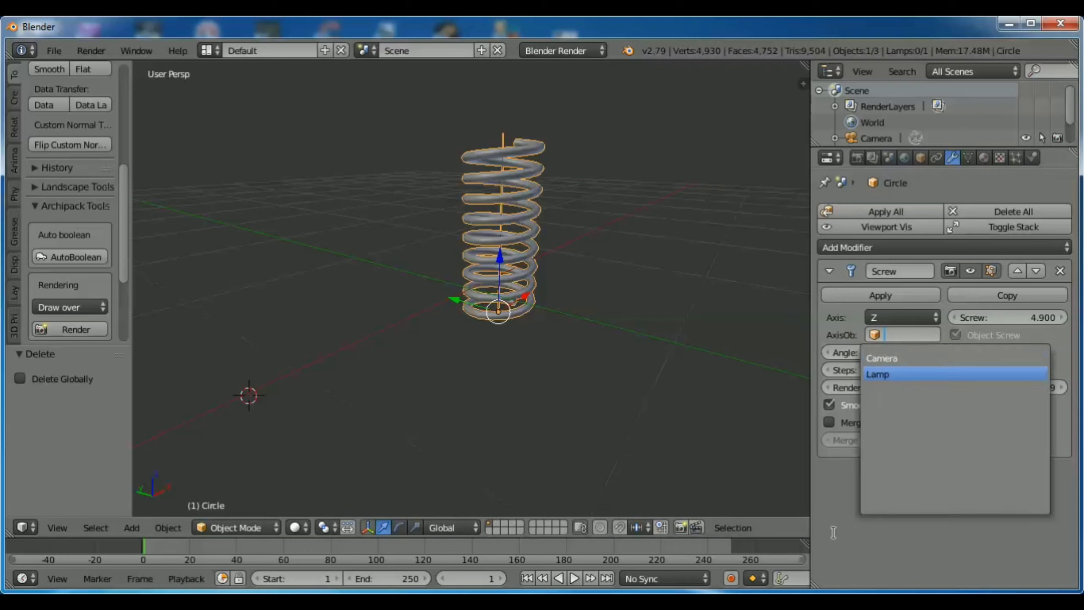
scroll(528, 183, down, 3)
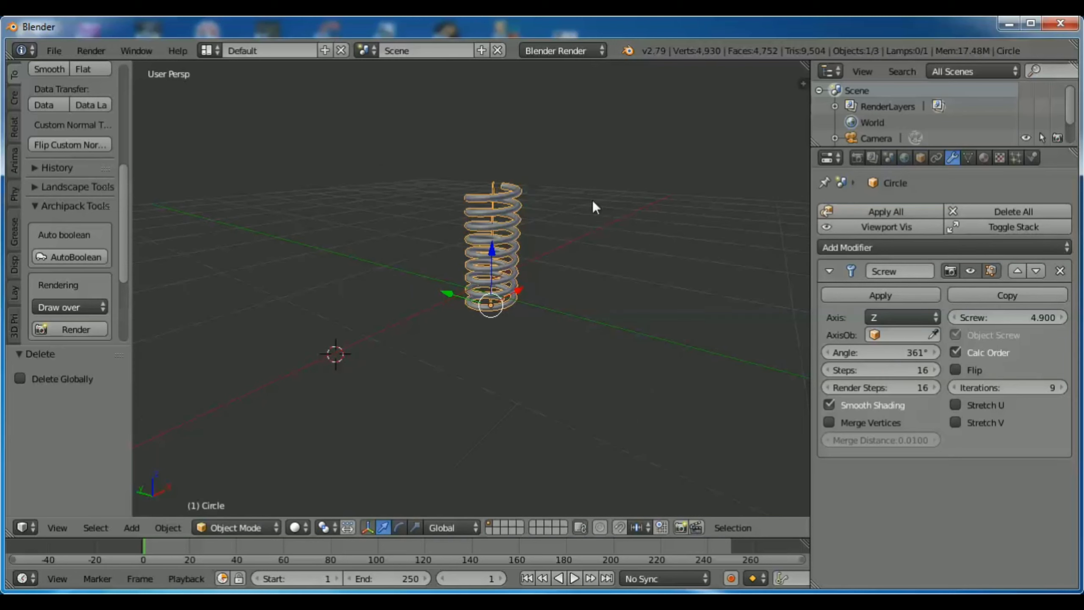
drag(520, 290, 404, 273)
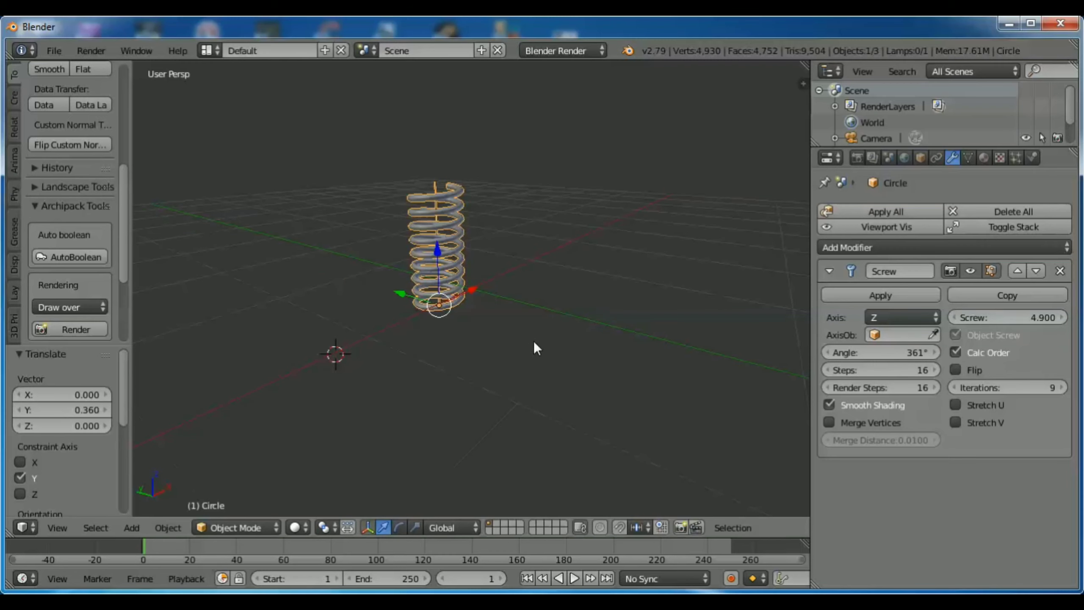
Reload the start-up file and delete the default cube
click(53, 51)
click(71, 62)
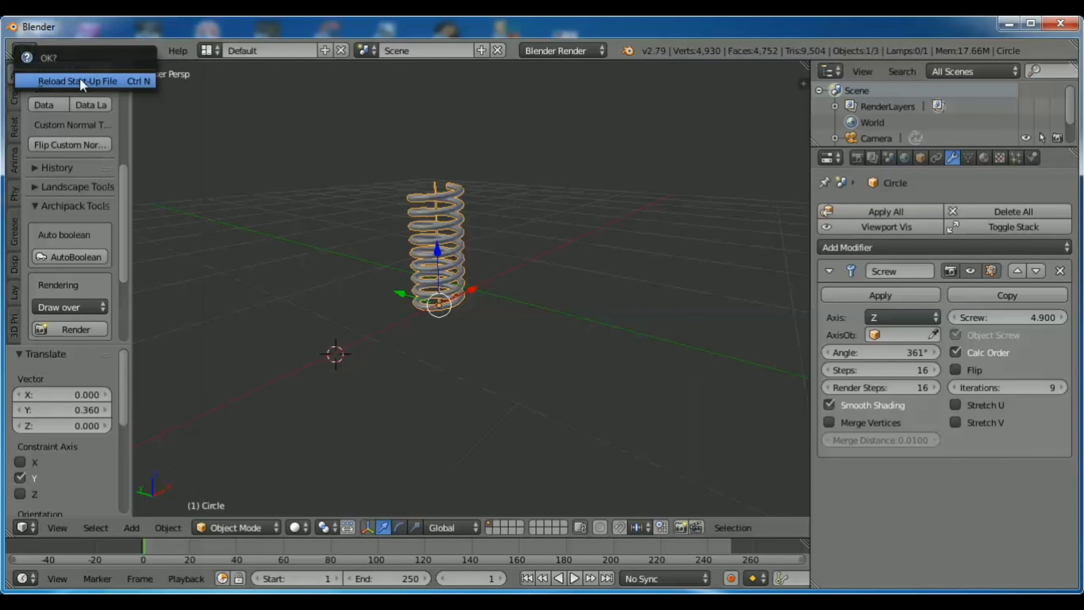
click(80, 81)
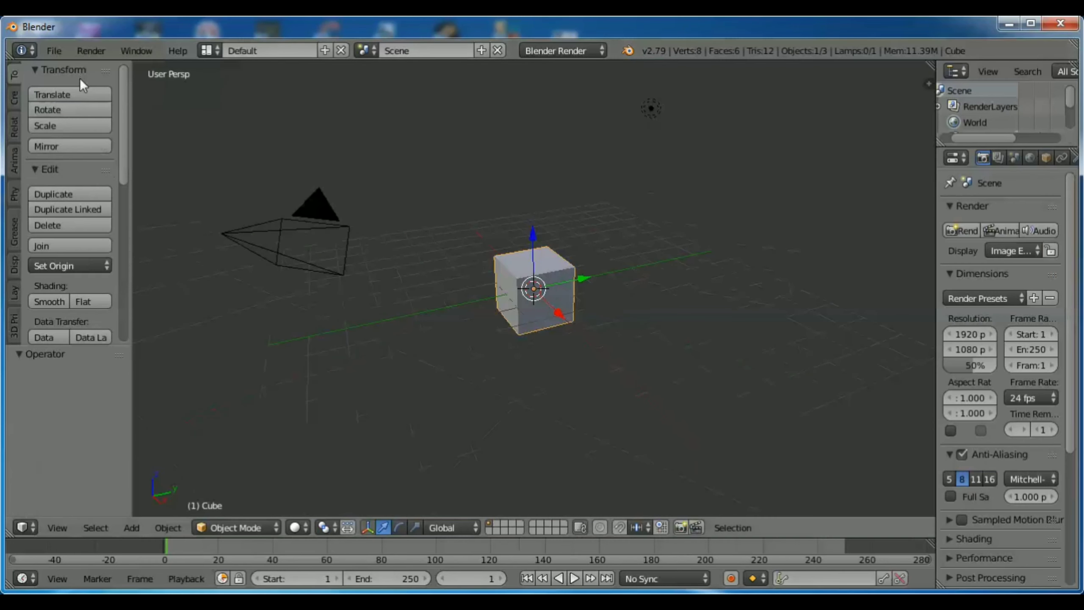
key(x)
click(597, 291)
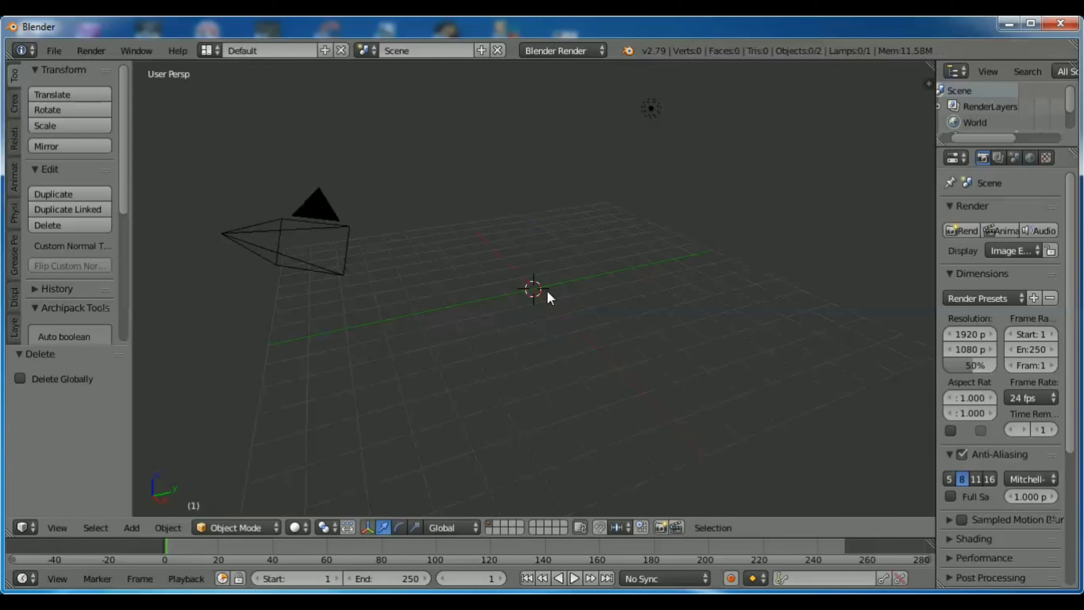
Add a mesh plane at the origin and scale it down to about 0.017
scroll(547, 280, up, 5)
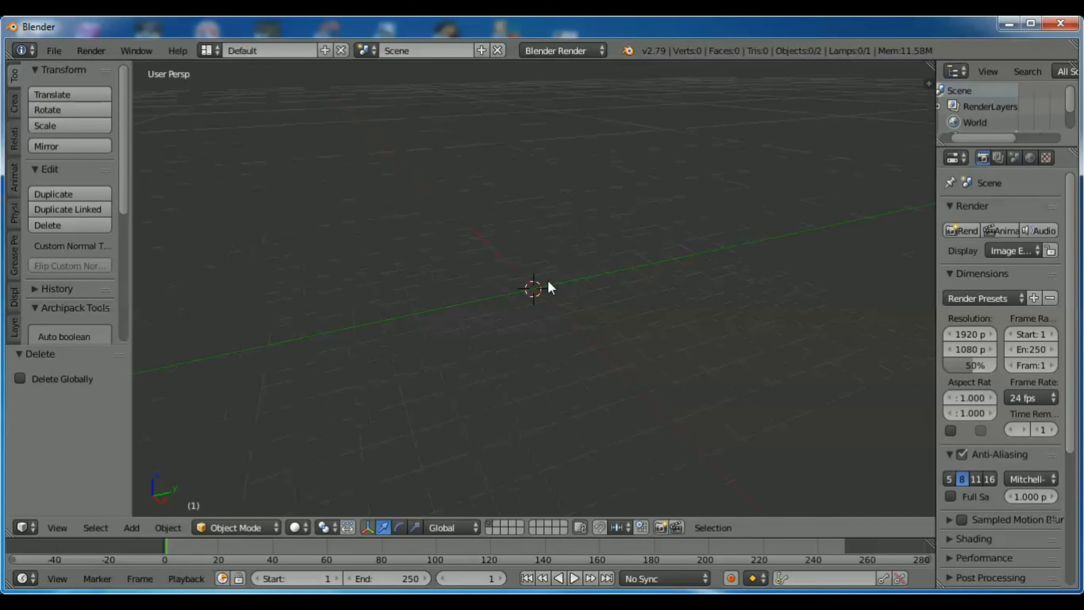
click(130, 526)
mouse_move(149, 508)
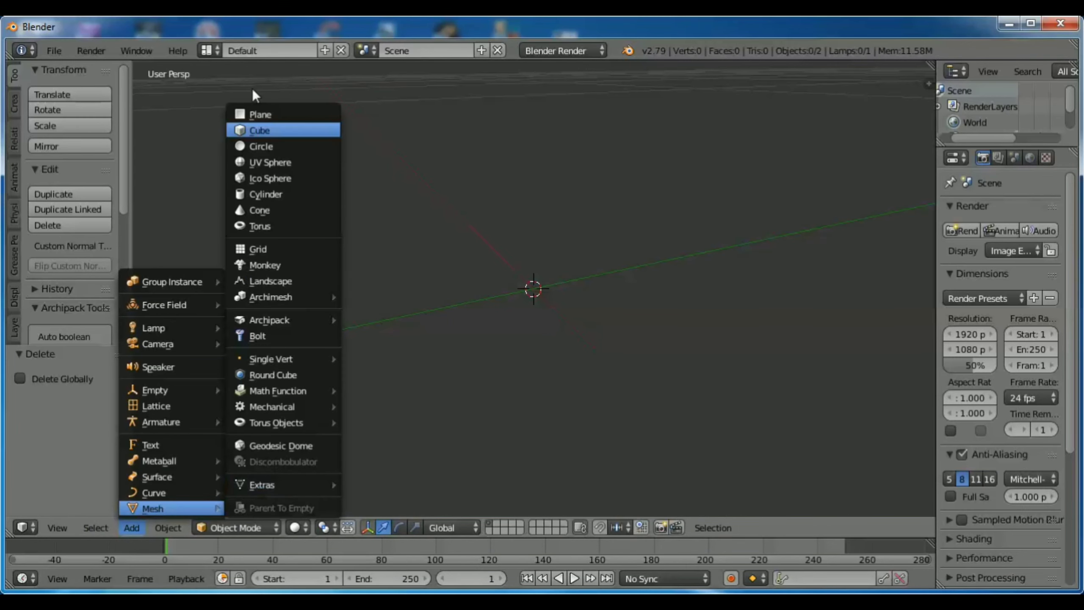
click(267, 114)
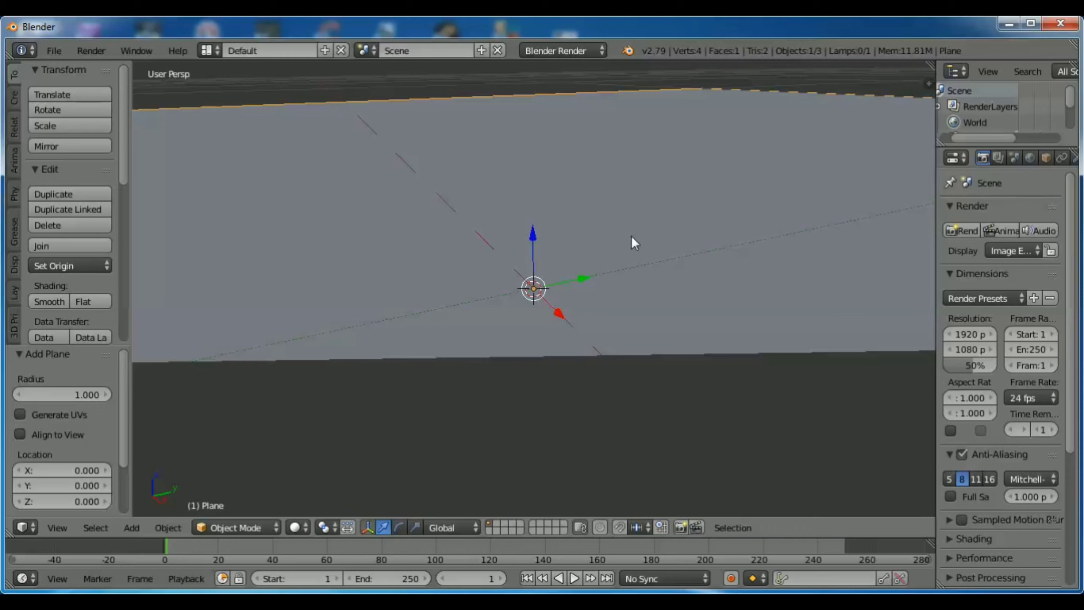
key(s)
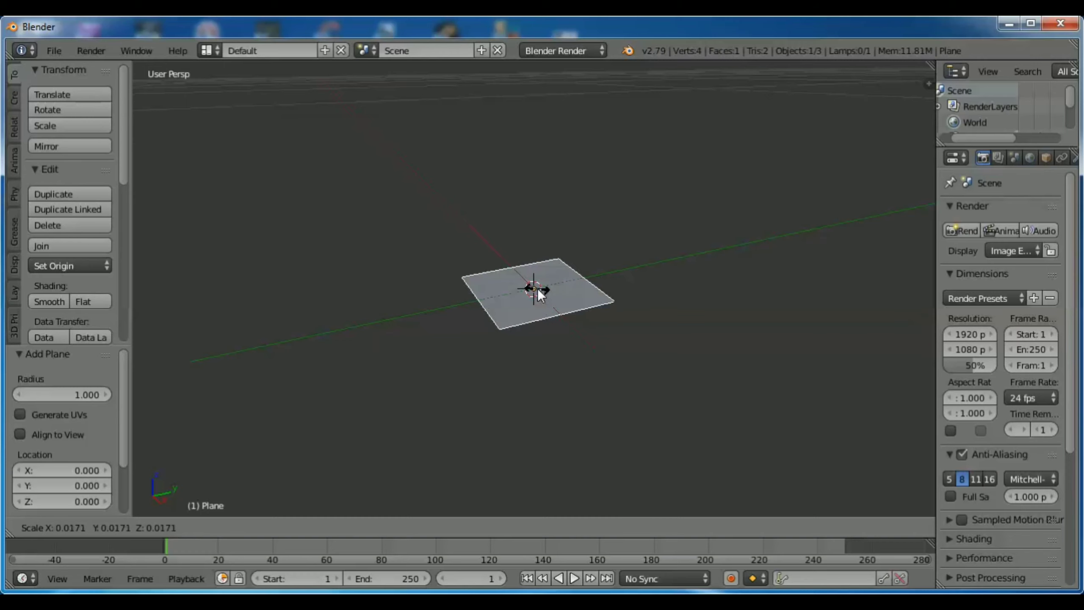
click(539, 291)
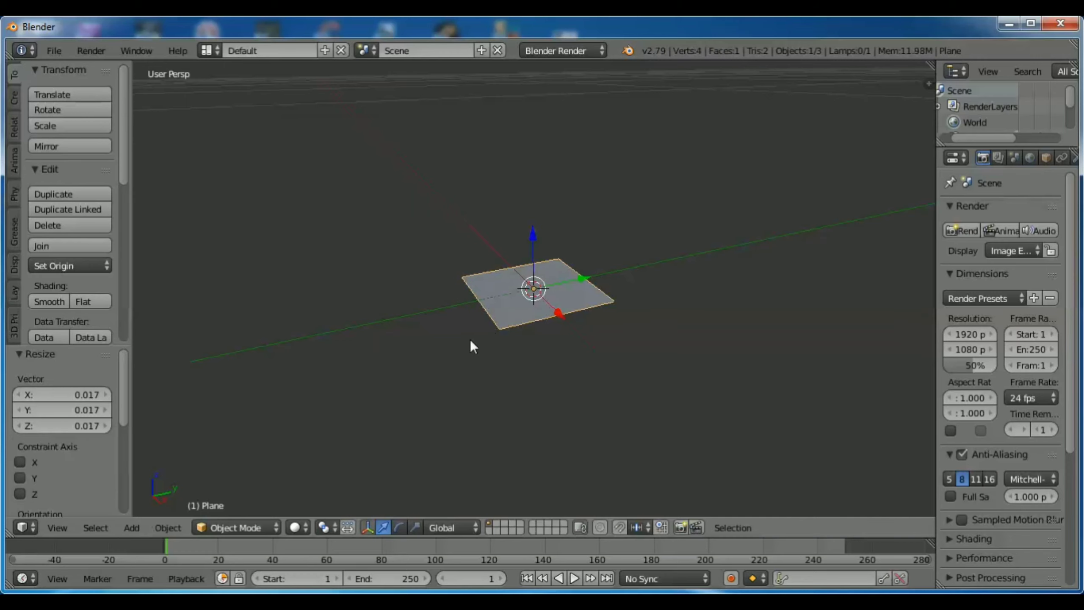
View the scene from the top and move the plane about 0.00071 along X
click(54, 527)
click(79, 452)
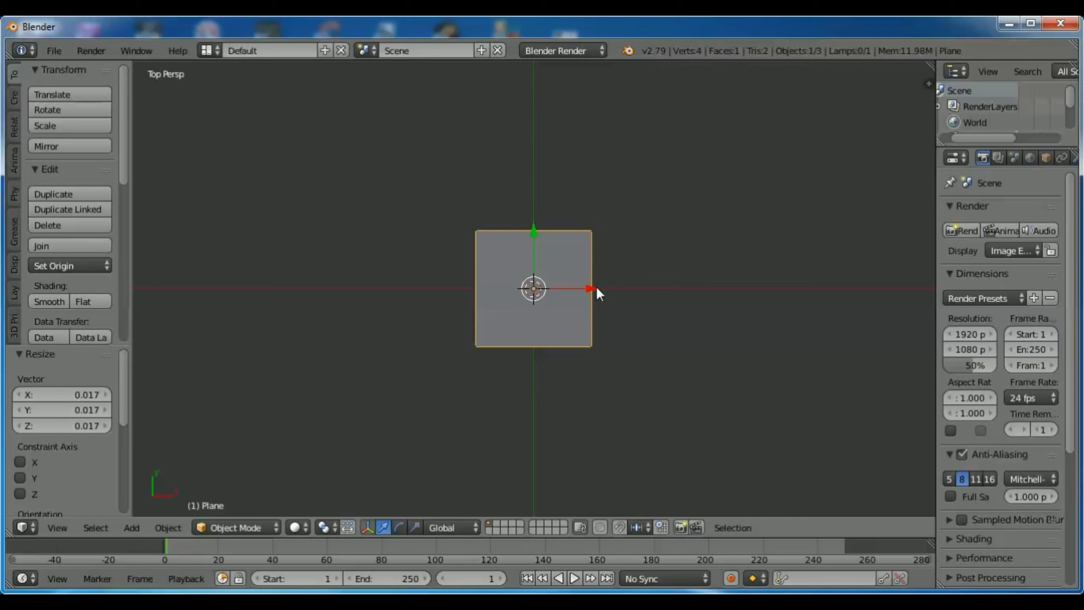
mouse_move(596, 289)
mouse_down()
mouse_move(661, 292)
mouse_move(596, 295)
mouse_up()
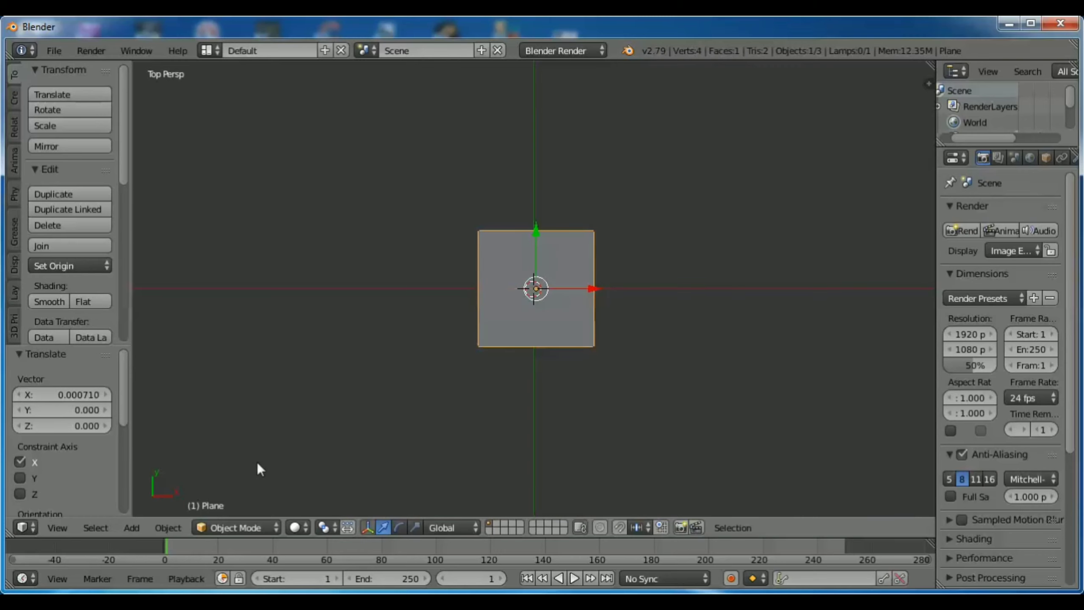
In Edit Mode, scale the plane's two right-hand vertices by about 0.070 and again by 0.471 to form a triangle
click(240, 528)
click(233, 490)
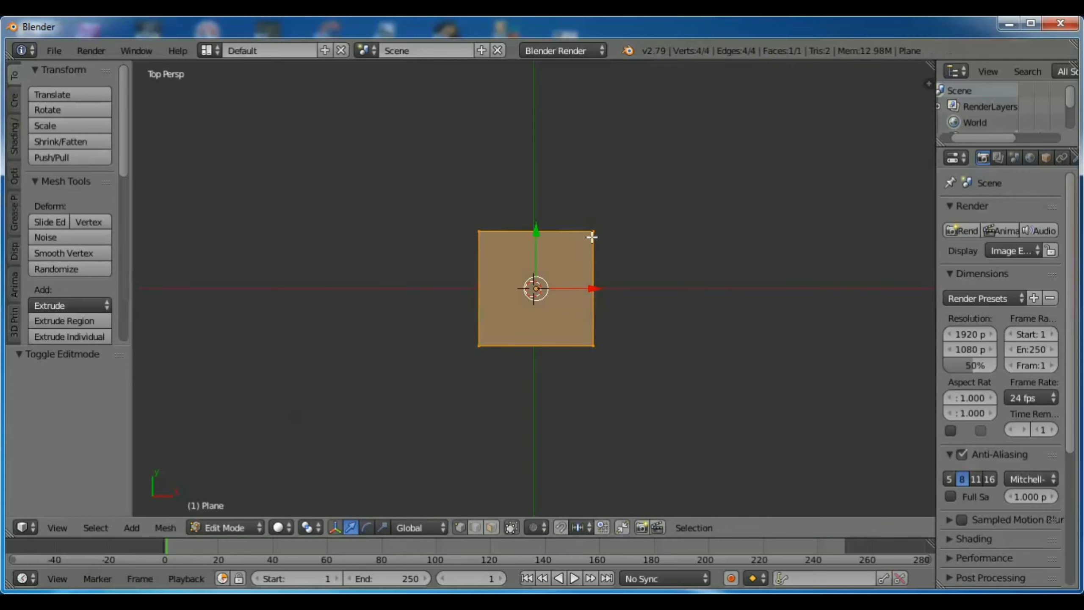
right_click(592, 237)
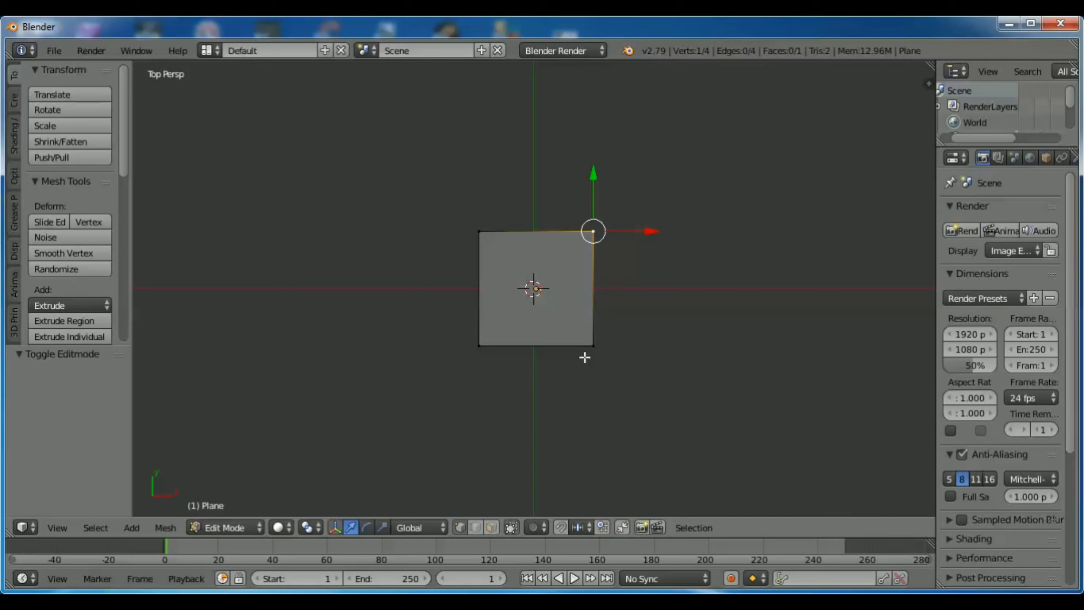
shift+right_click(593, 345)
key(s)
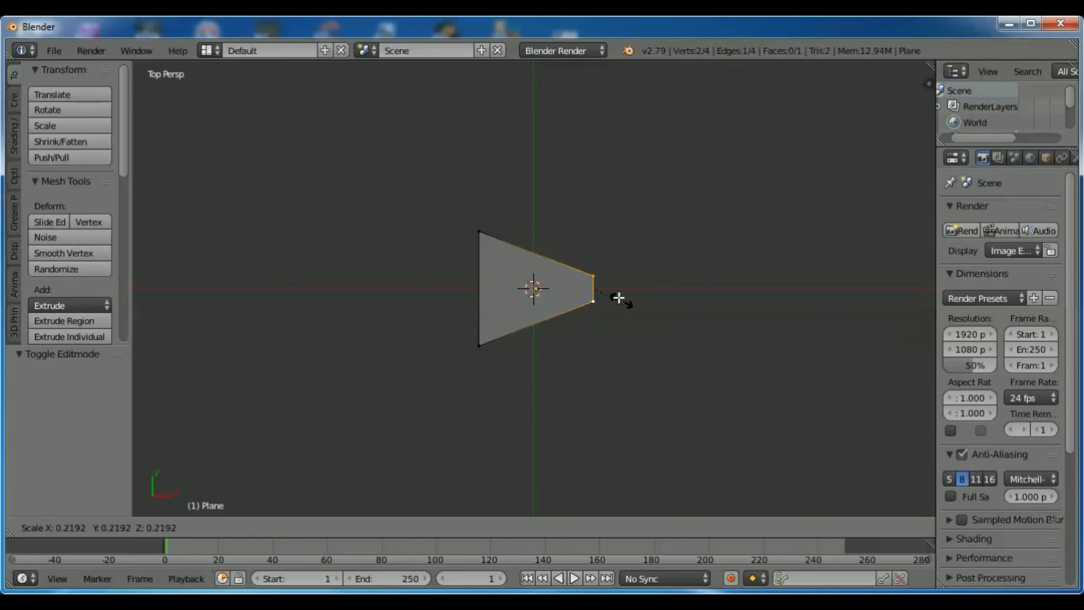
click(604, 291)
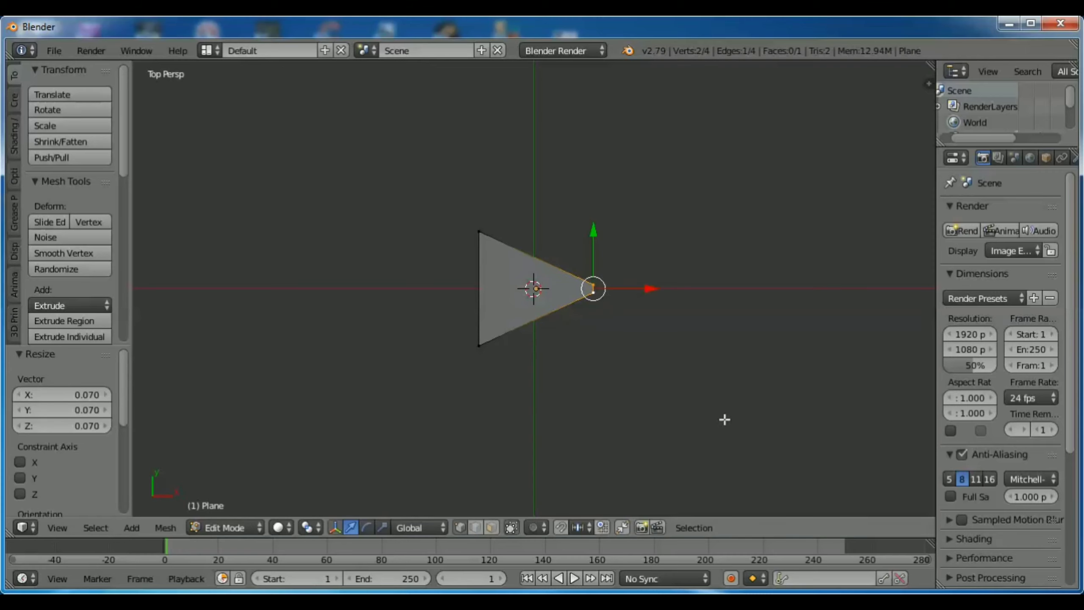
key(s)
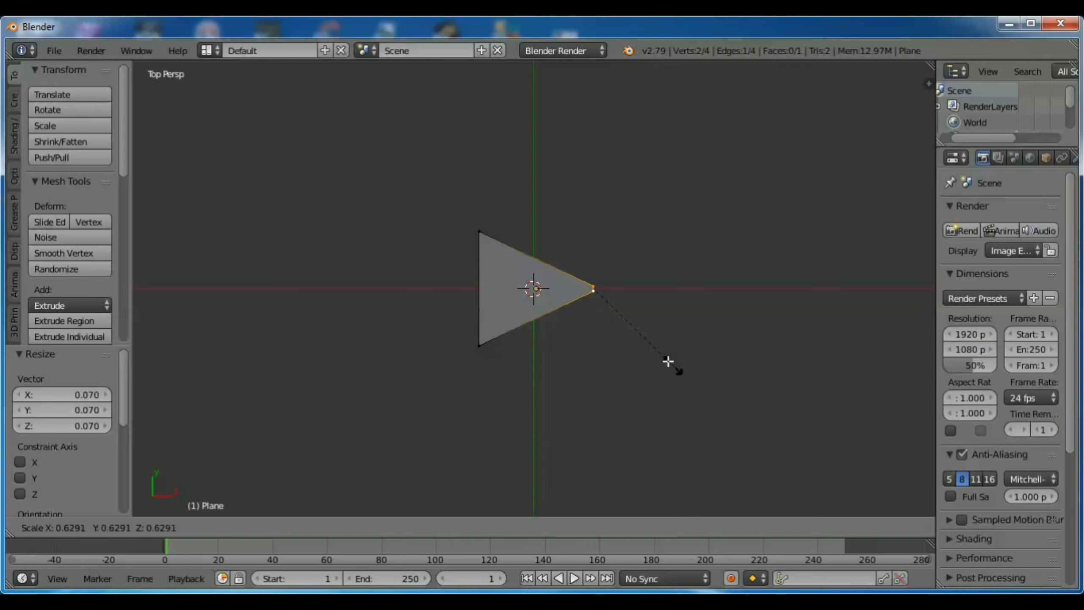
click(658, 349)
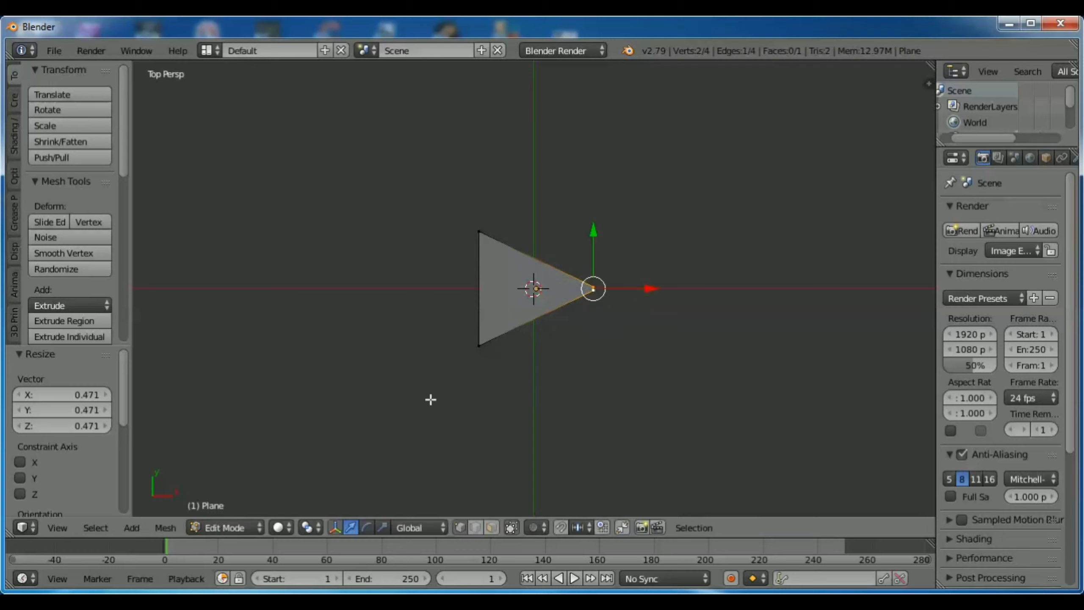
Place the 3D cursor on the X axis at about -0.077, left of the triangle, and add a plane there within the same mesh
click(275, 288)
key(a)
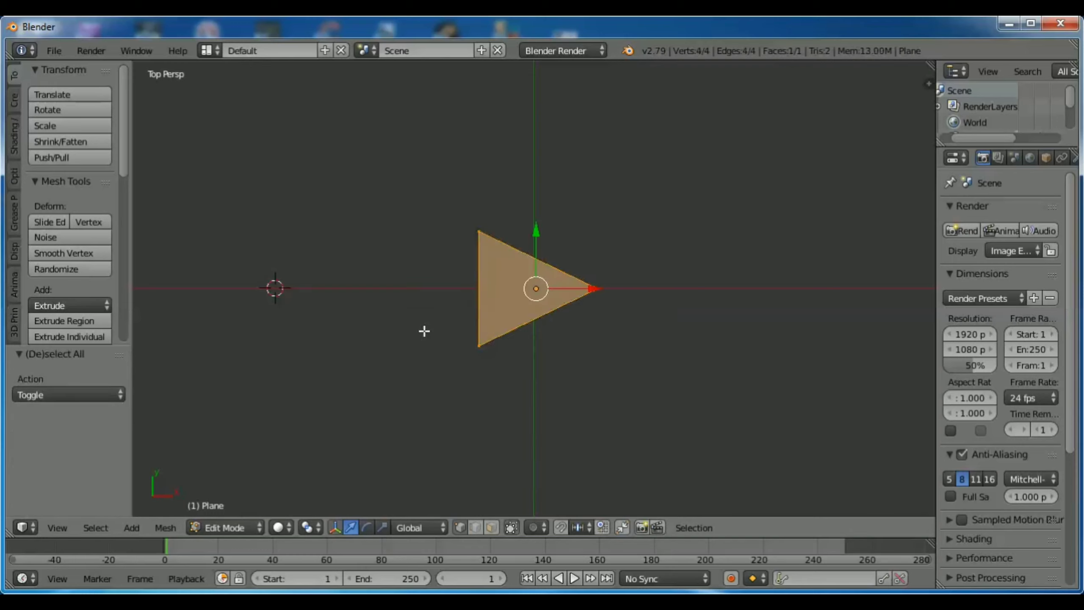
key(shift+a)
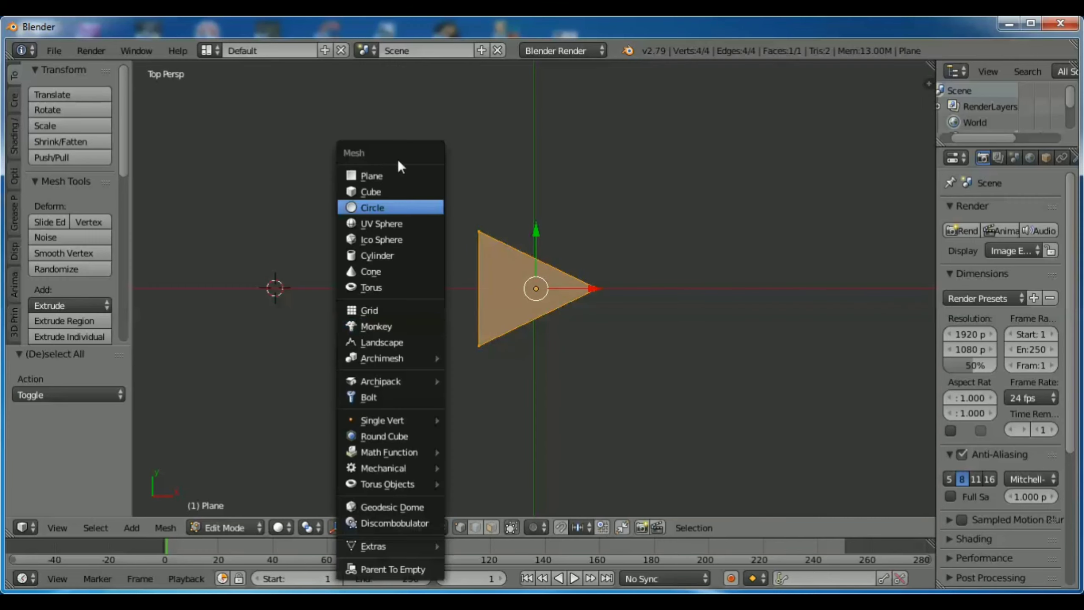
click(395, 172)
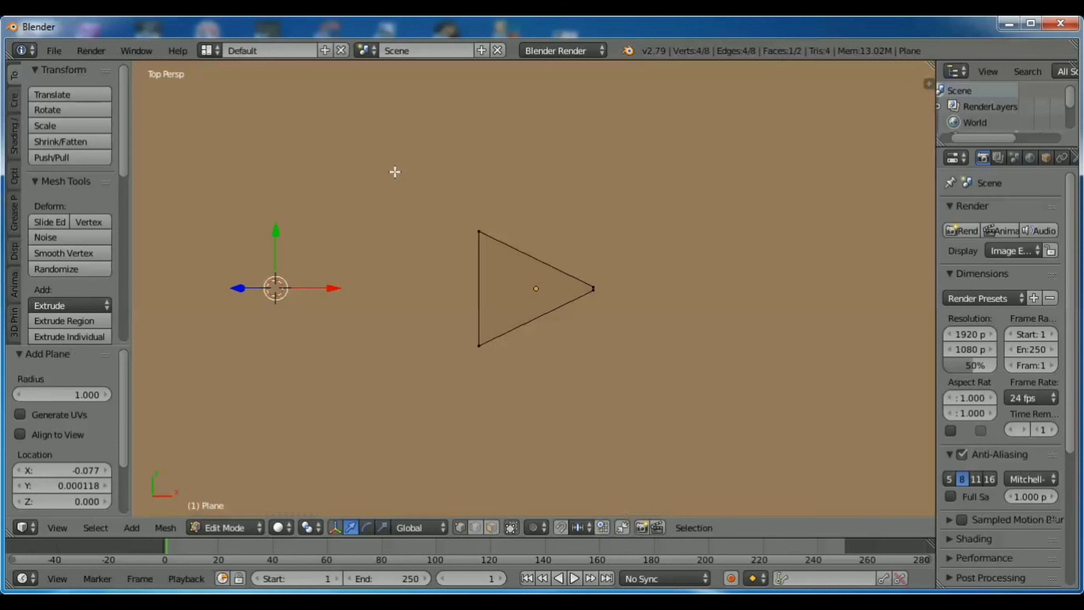
Scale the newly added plane down by about 0.109 and again by 0.141, to roughly the triangle's size
key(s)
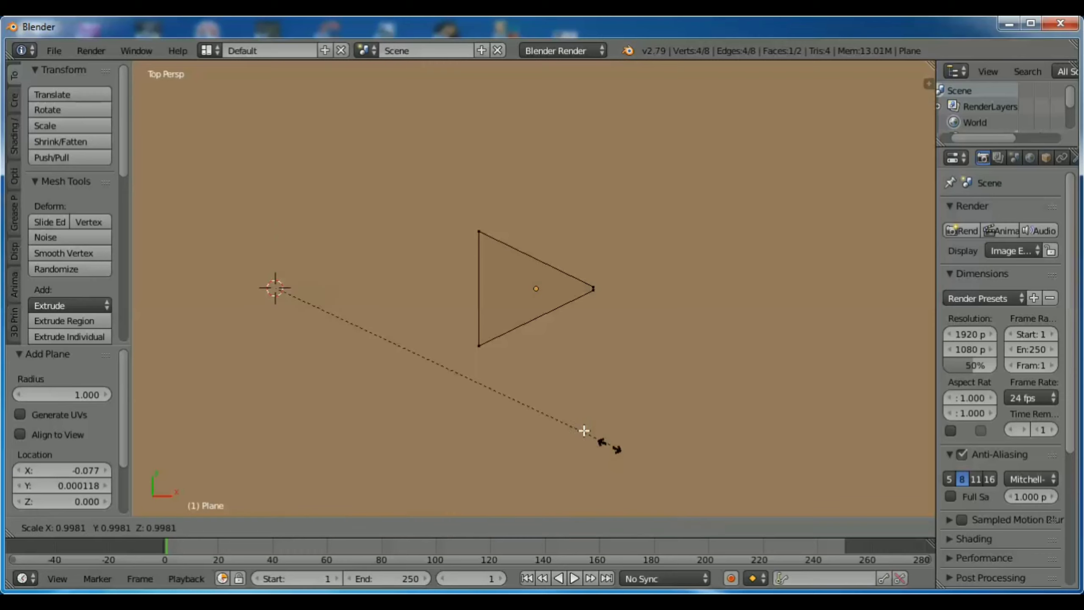
click(307, 313)
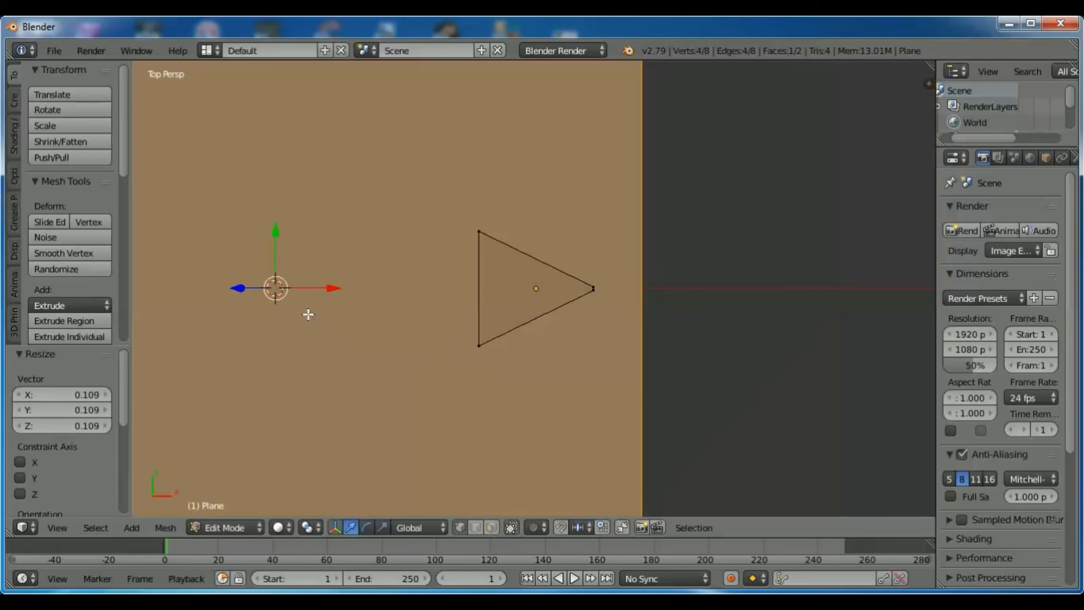
key(s)
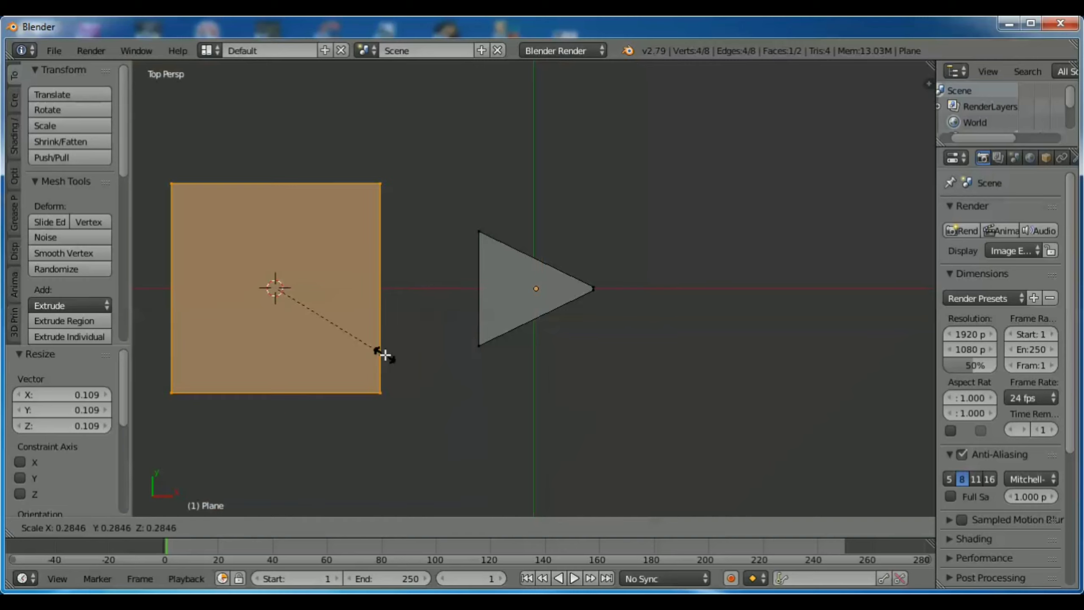
click(336, 317)
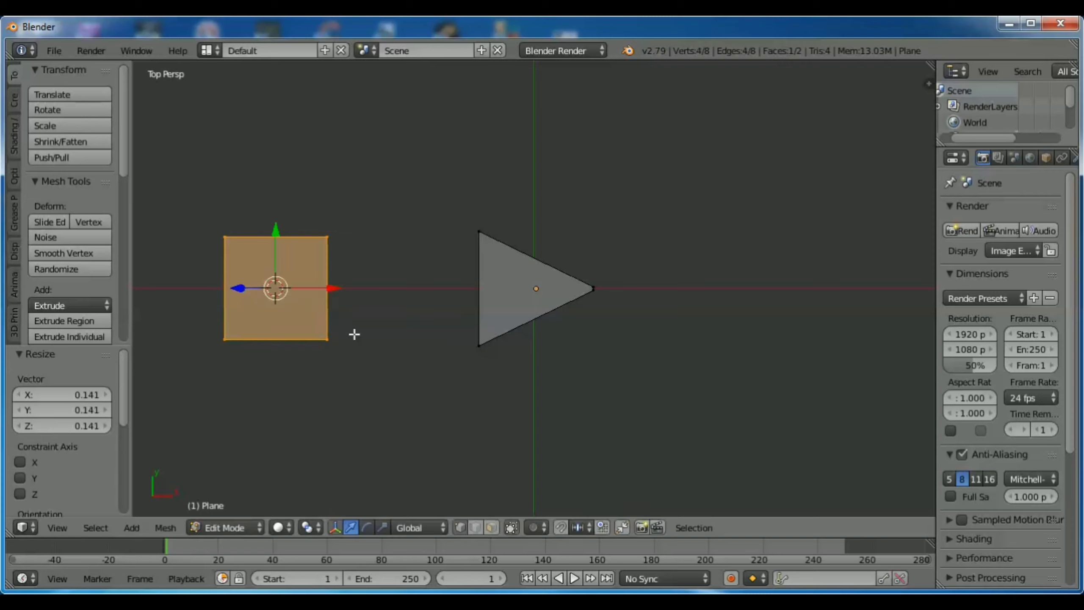
Delete the small square's two right-hand vertices, keeping only its left vertical edge as the screw's guide line
right_click(326, 238)
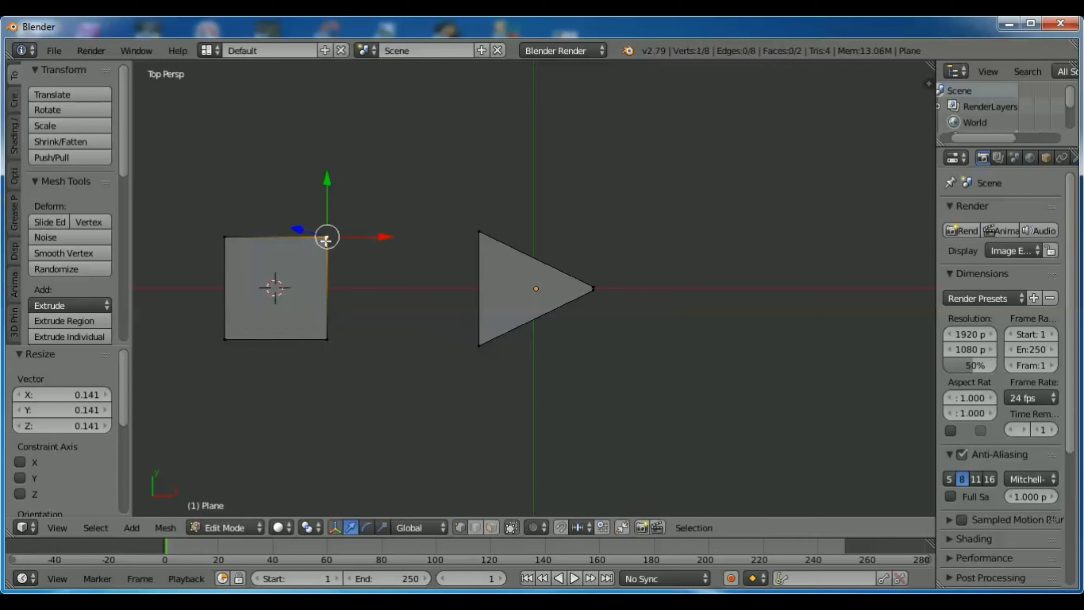
shift+right_click(327, 340)
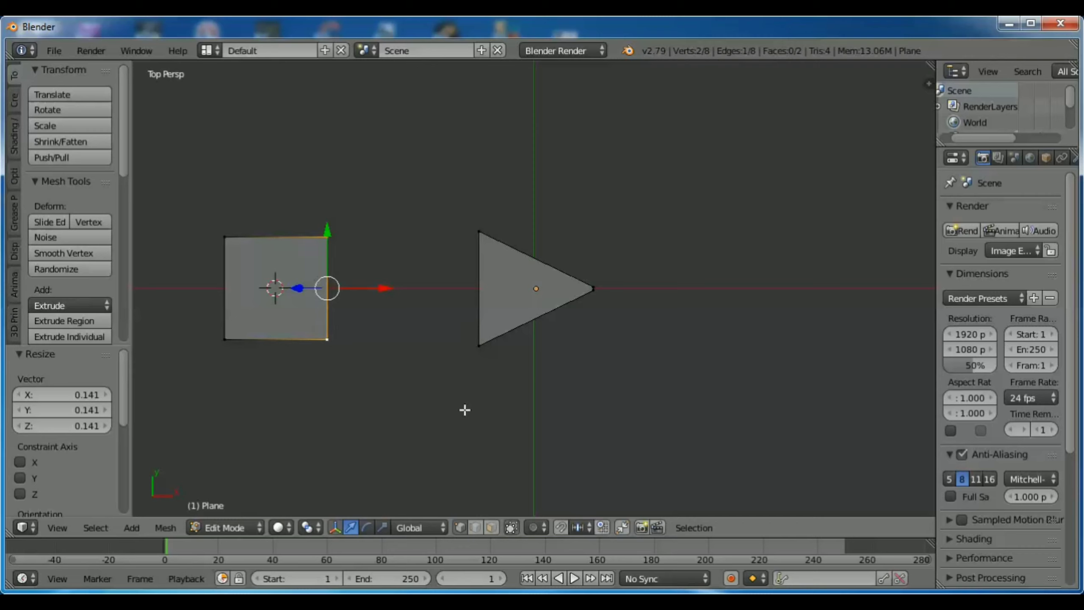
key(x)
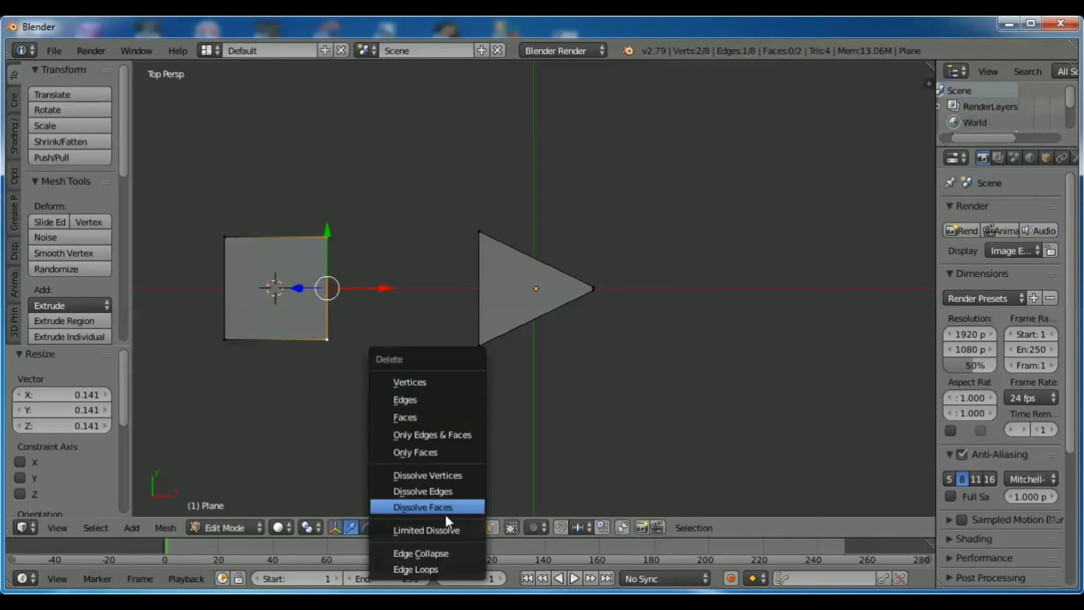
click(411, 382)
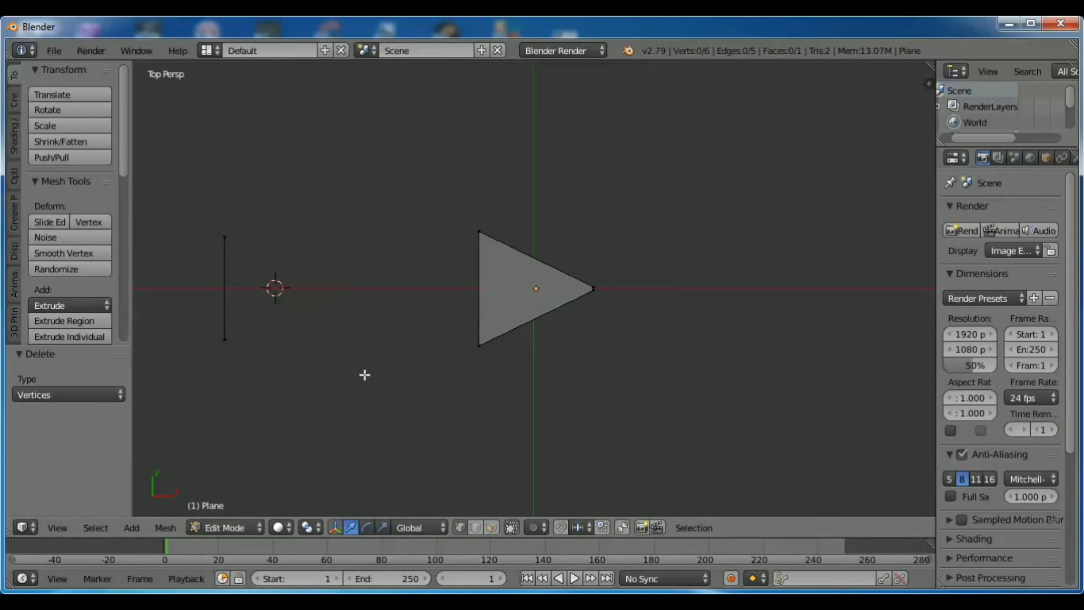
Apply the Screw tool to the triangle and guide line together, with Turns set to 5
key(a)
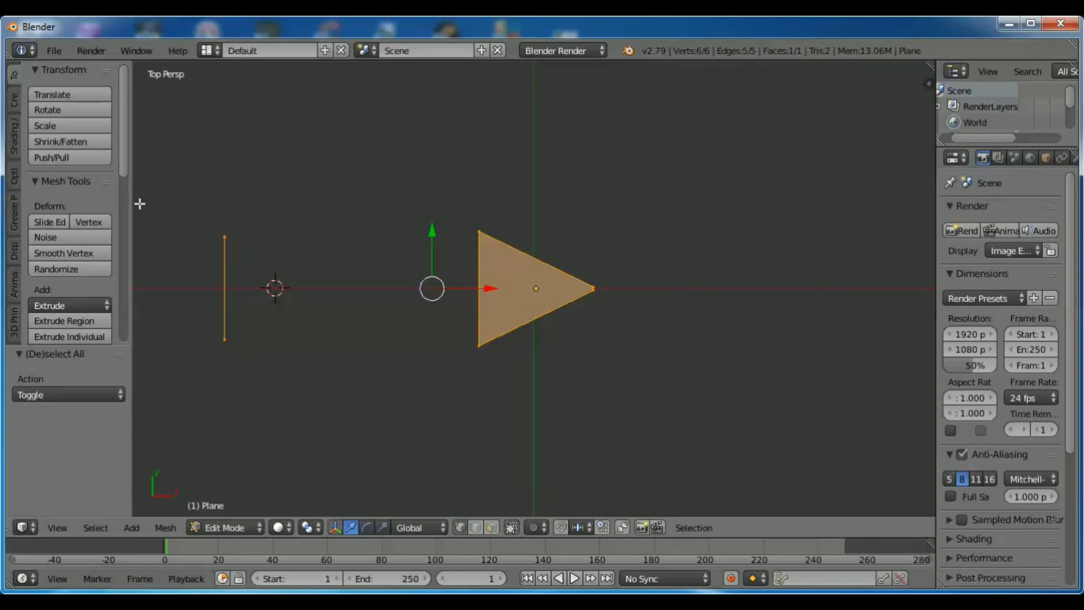
drag(124, 159, 115, 243)
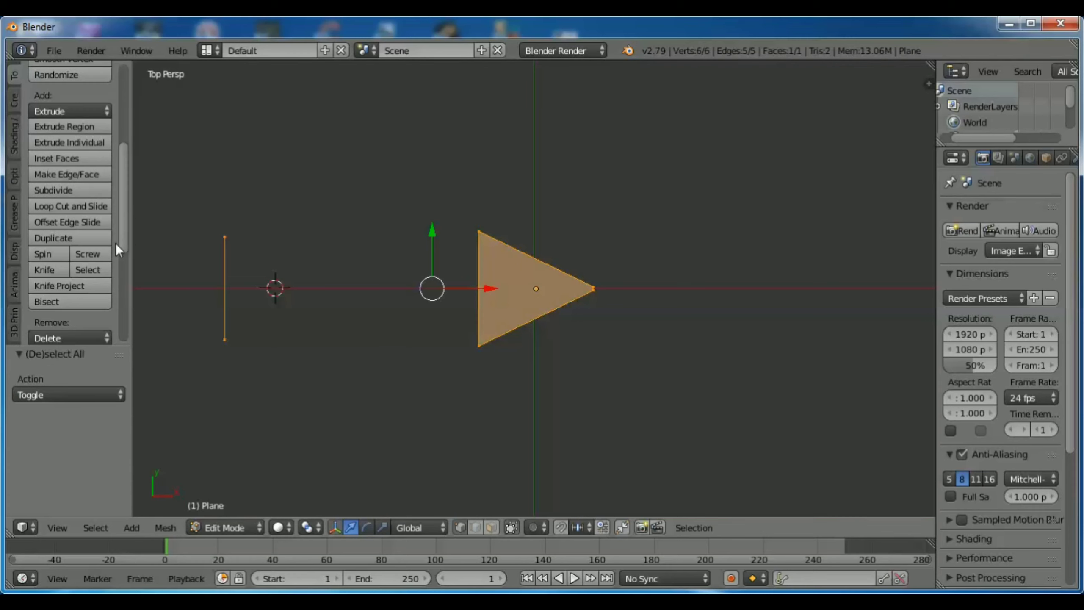
click(94, 254)
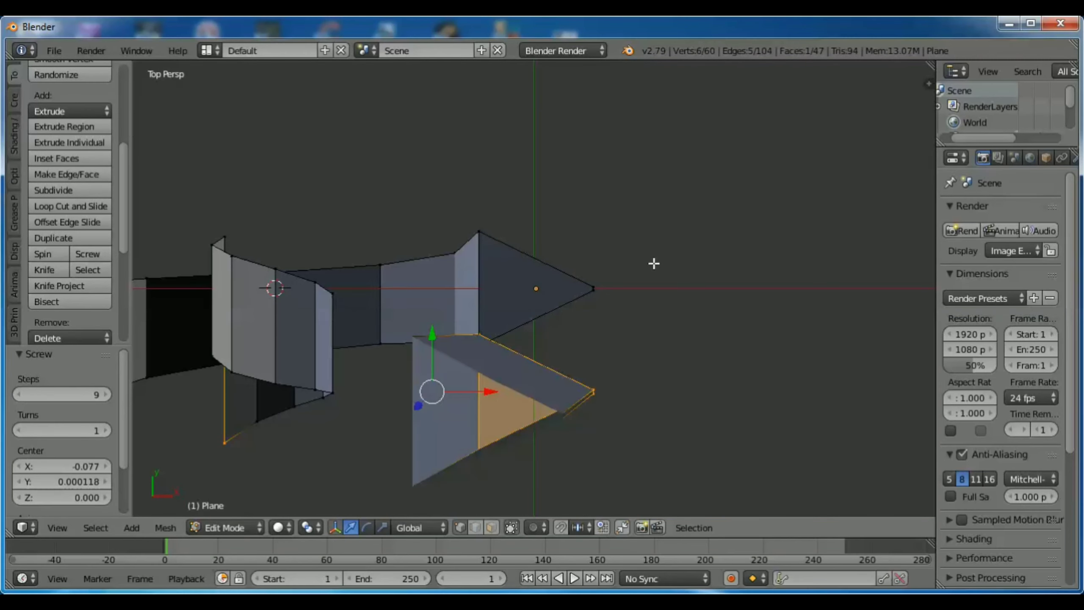
scroll(681, 257, down, 4)
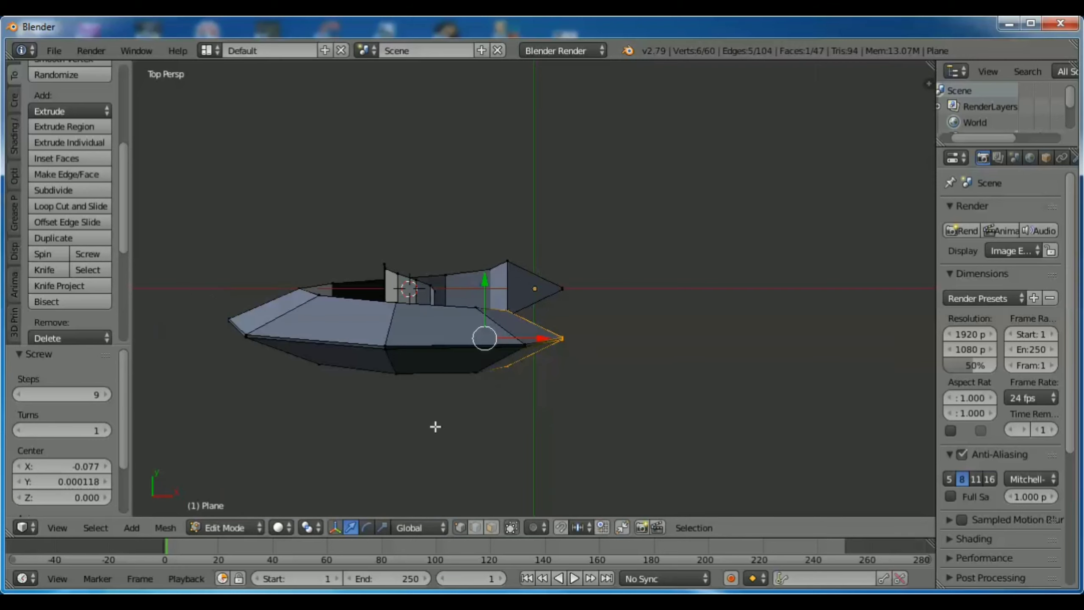
click(106, 428)
click(105, 428)
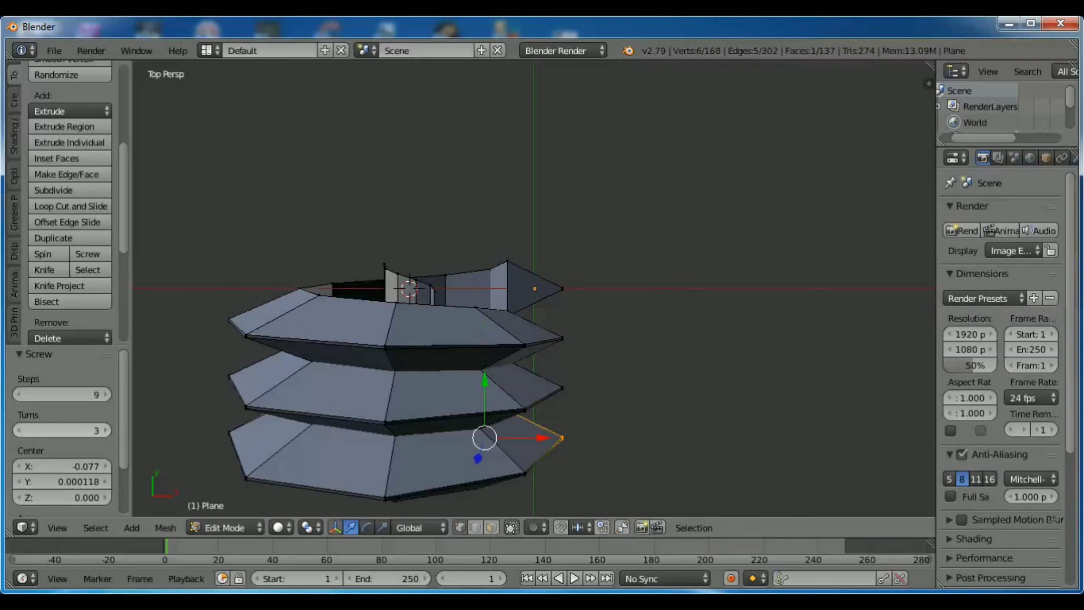
click(106, 428)
click(106, 429)
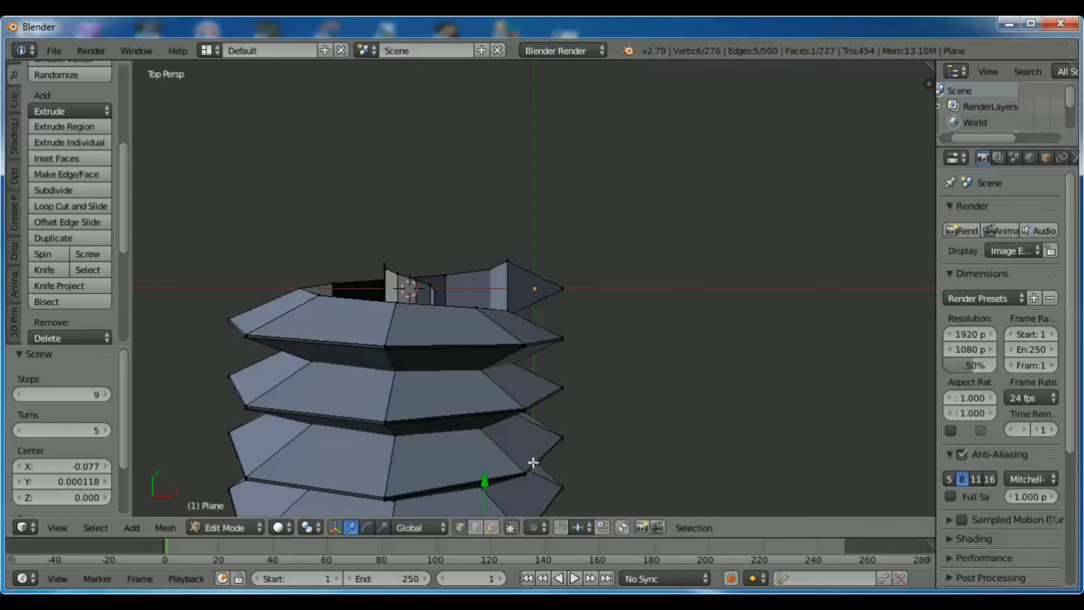
Set the Screw operation's Steps to 15 for a smoother thread
scroll(598, 375, down, 4)
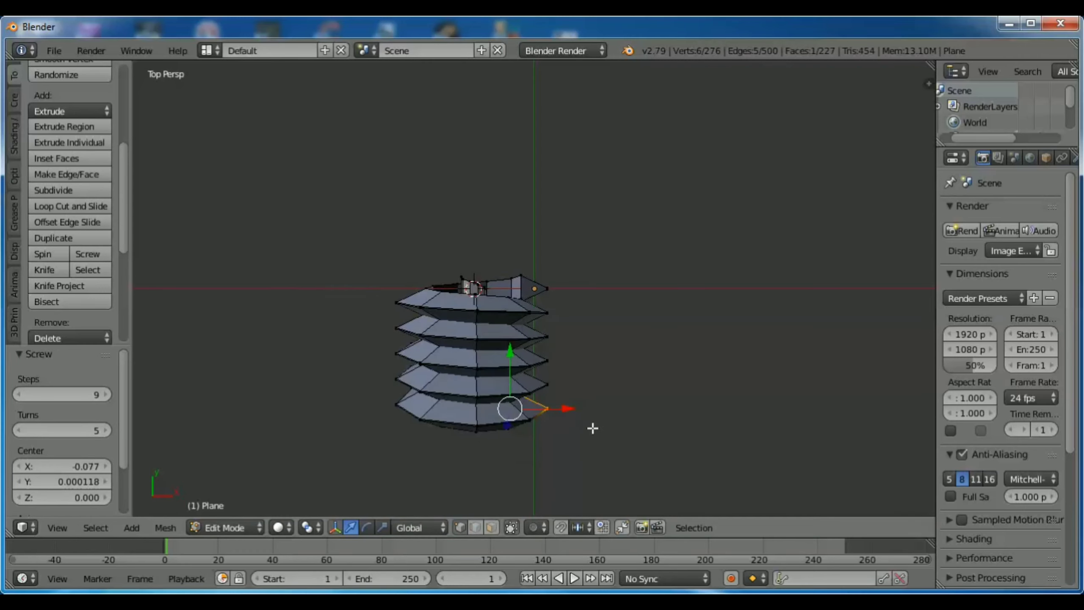
middle_drag(593, 428, 594, 401)
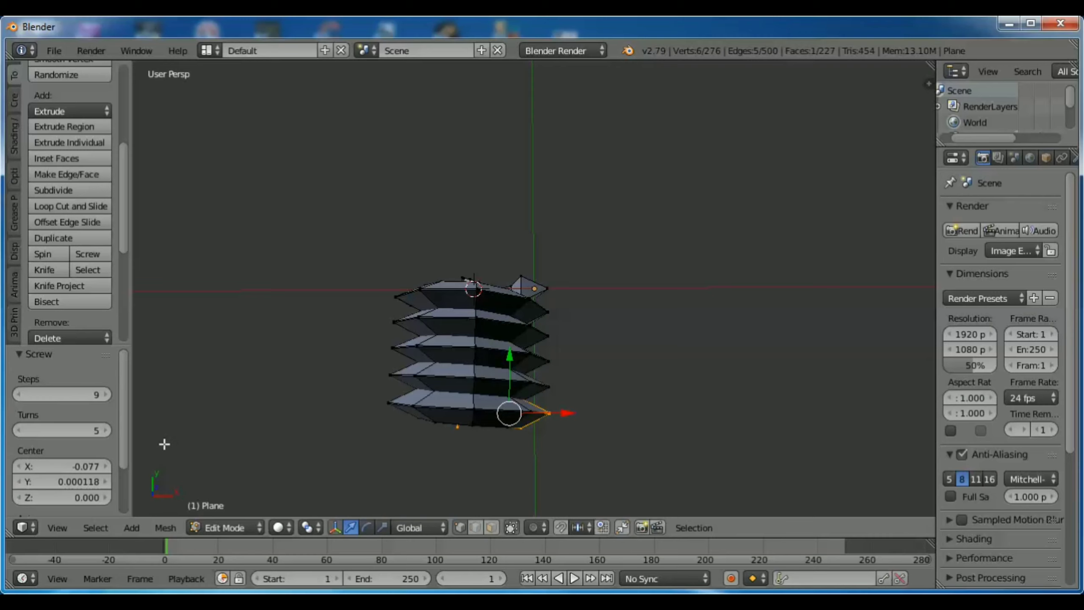
click(105, 393)
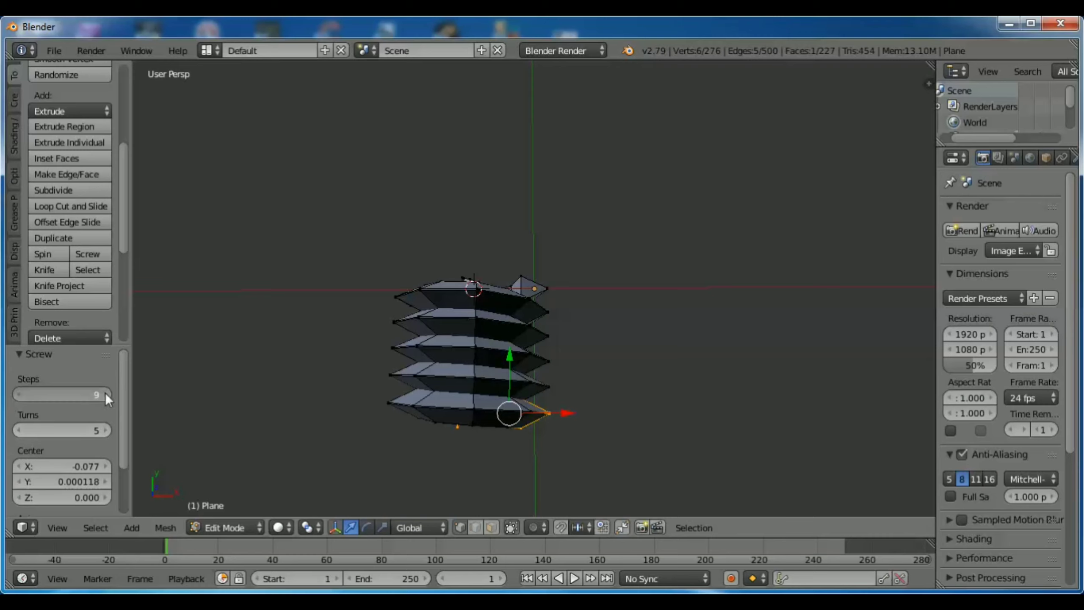
click(105, 393)
click(105, 394)
click(105, 393)
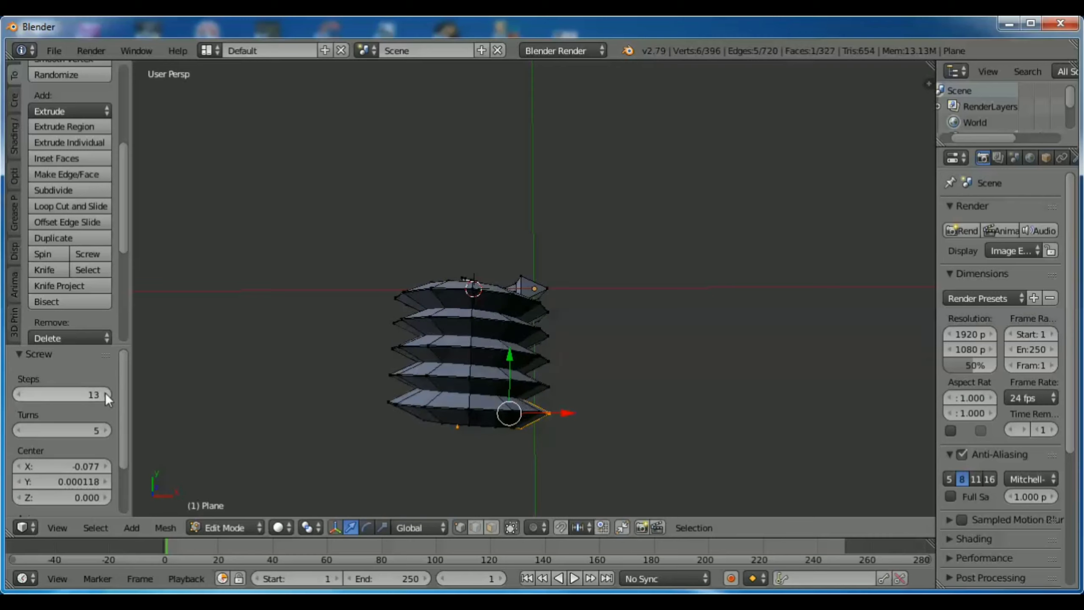
click(105, 392)
click(106, 392)
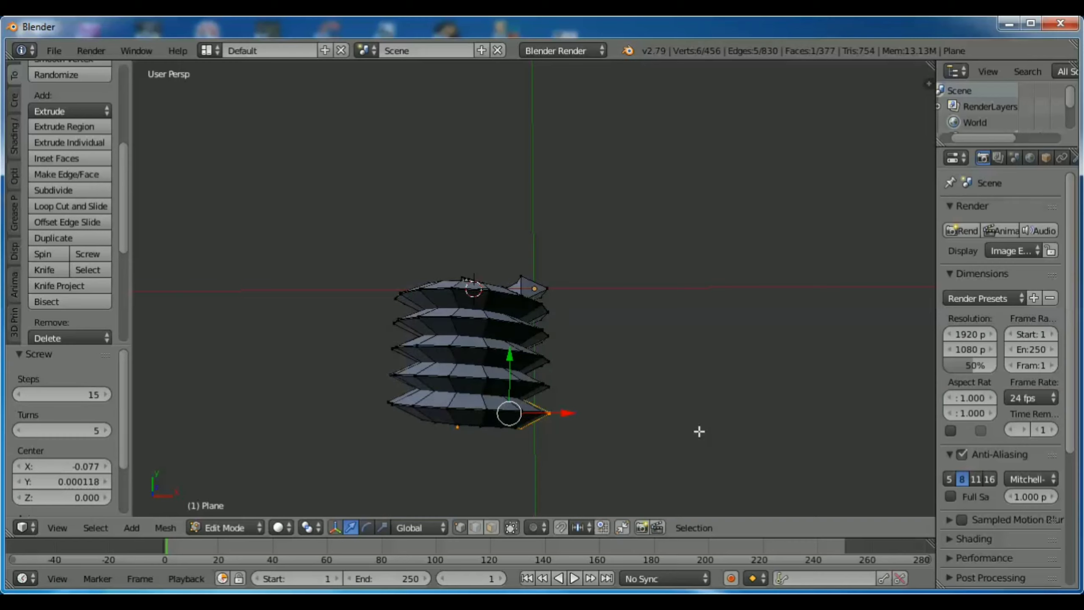
Undo the Screw operation and view the triangle and guide line from the top
middle_drag(586, 249, 544, 261)
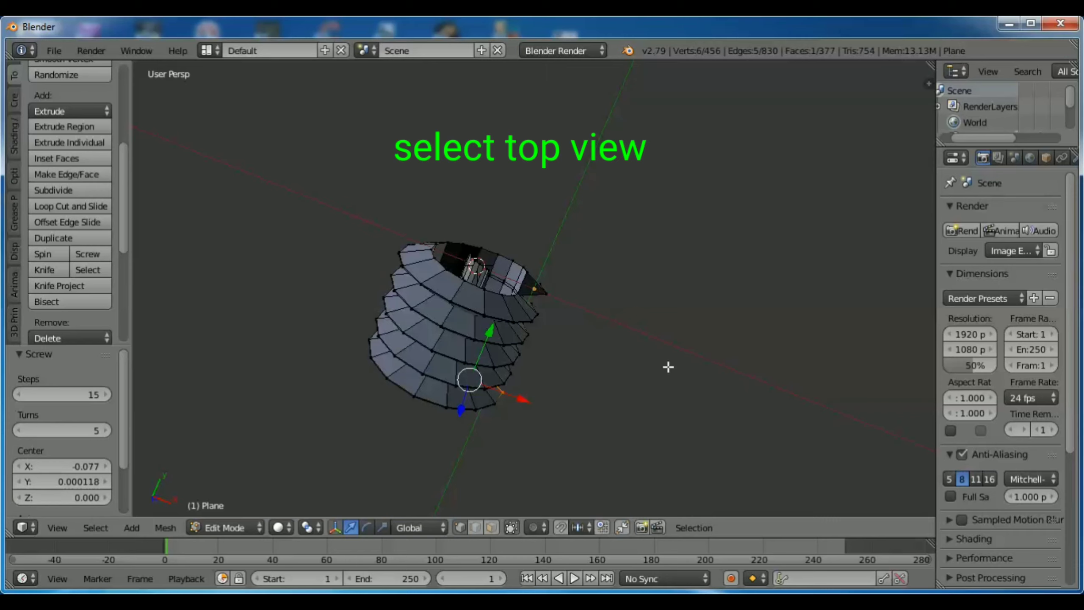
key(ctrl+z)
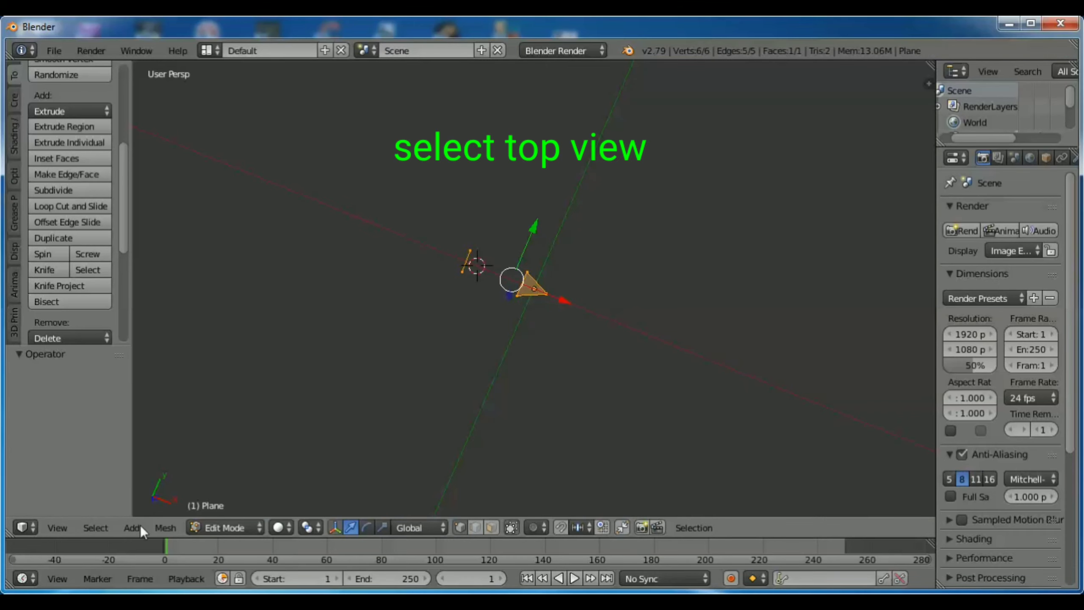
click(65, 523)
click(77, 453)
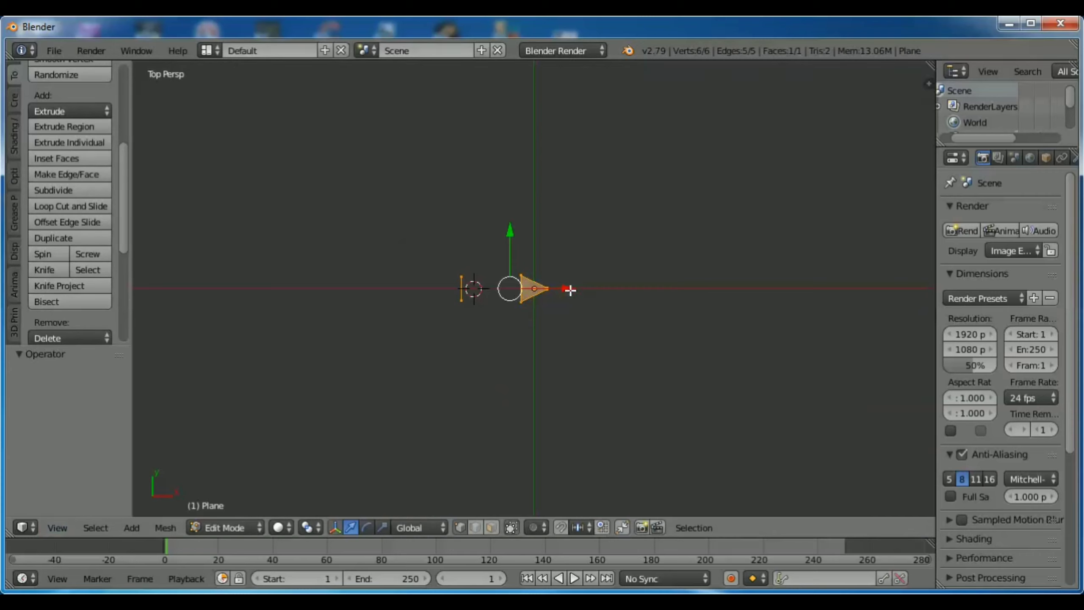
Move the triangle and guide line about 0.095 along X, place the 3D cursor on the guide line, and clear the selection
drag(568, 287, 642, 285)
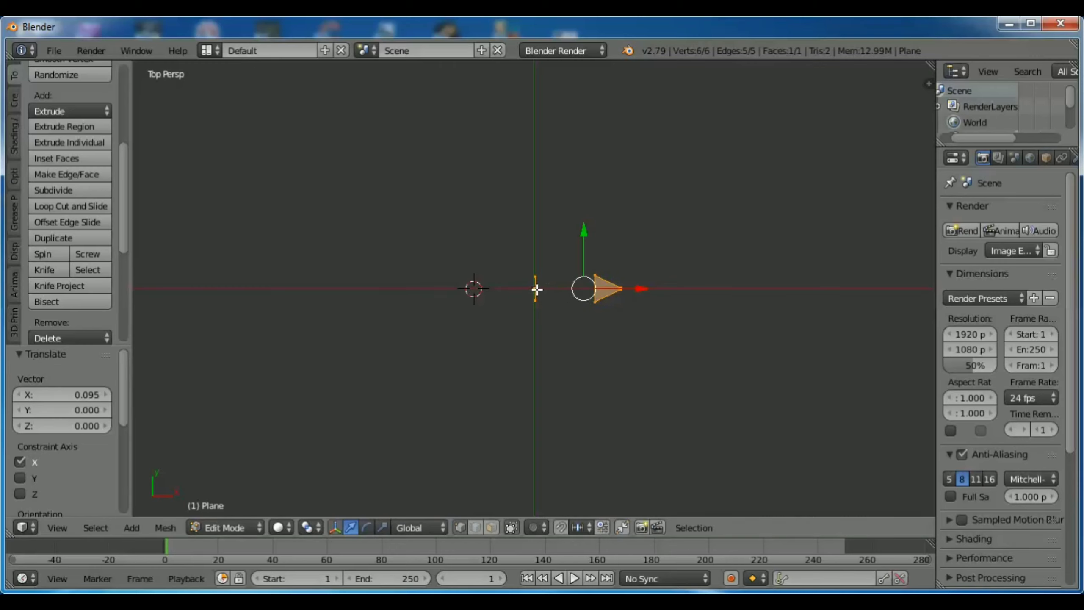
click(537, 290)
key(a)
key(a)
key(a)
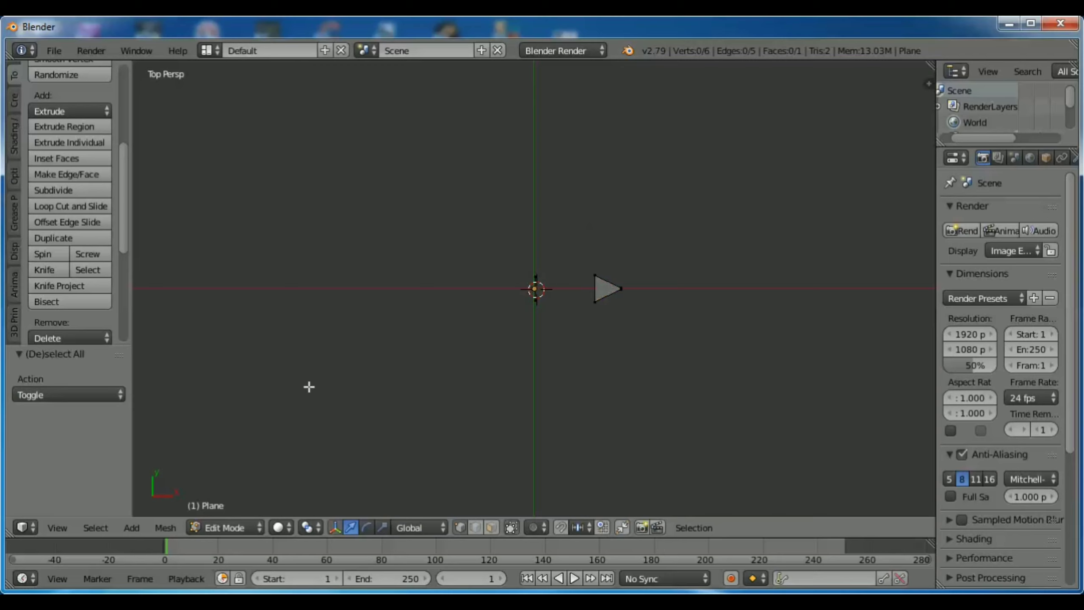
Select all the geometry and apply the Screw tool around the repositioned 3D cursor, with 15 steps and 5 turns
click(97, 251)
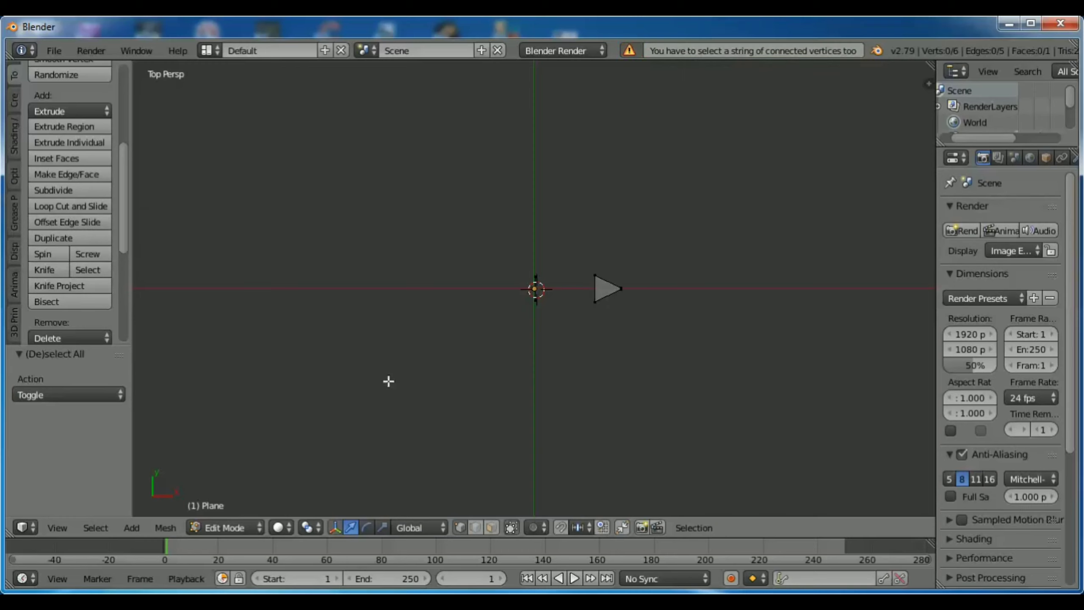
key(a)
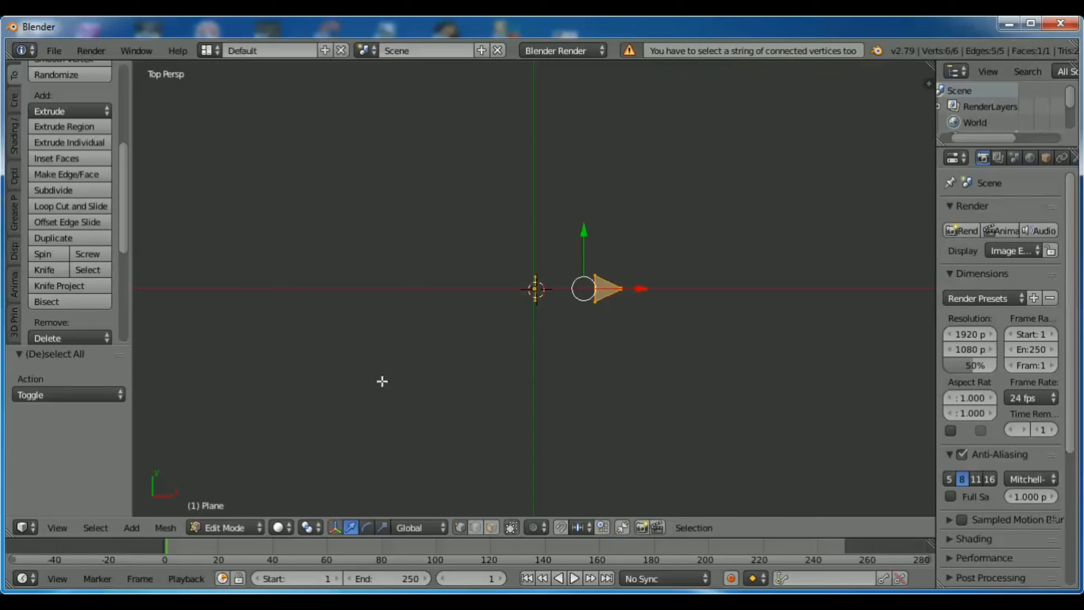
click(82, 250)
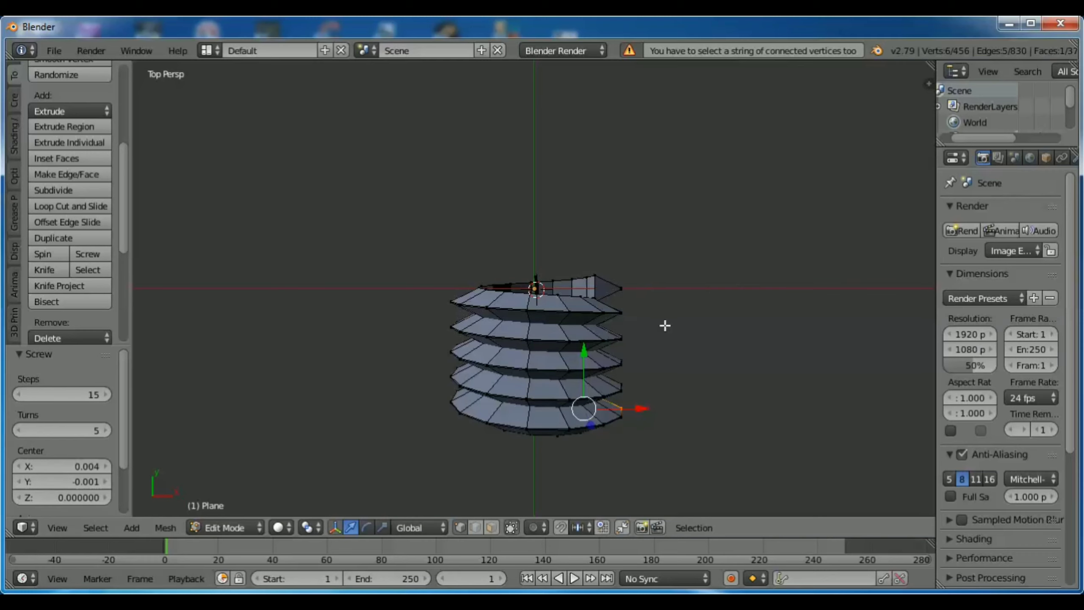
scroll(563, 356, up, 5)
scroll(560, 353, up, 6)
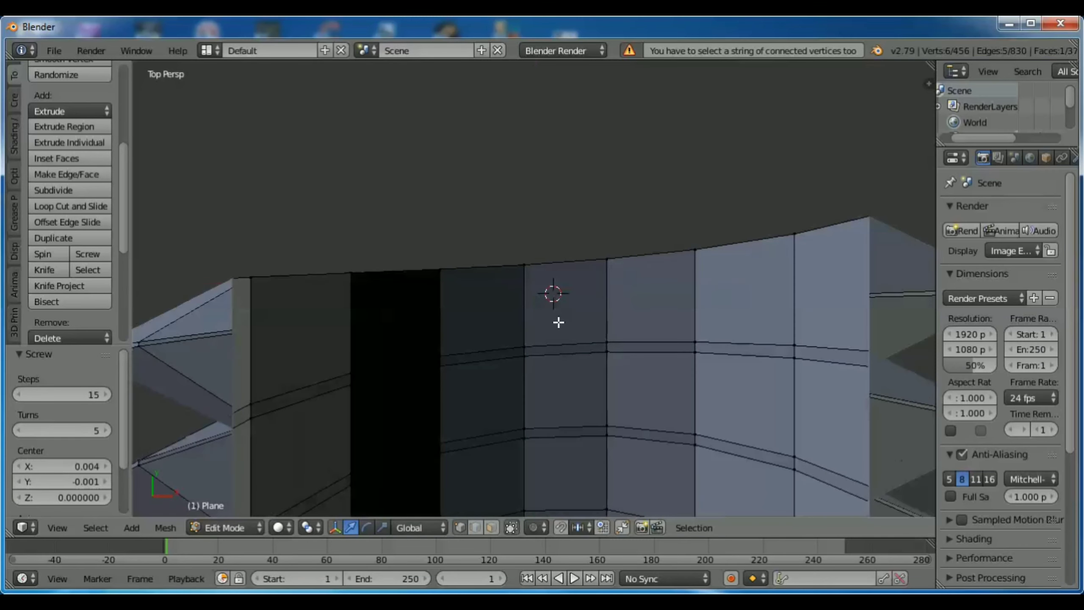
scroll(558, 324, down, 4)
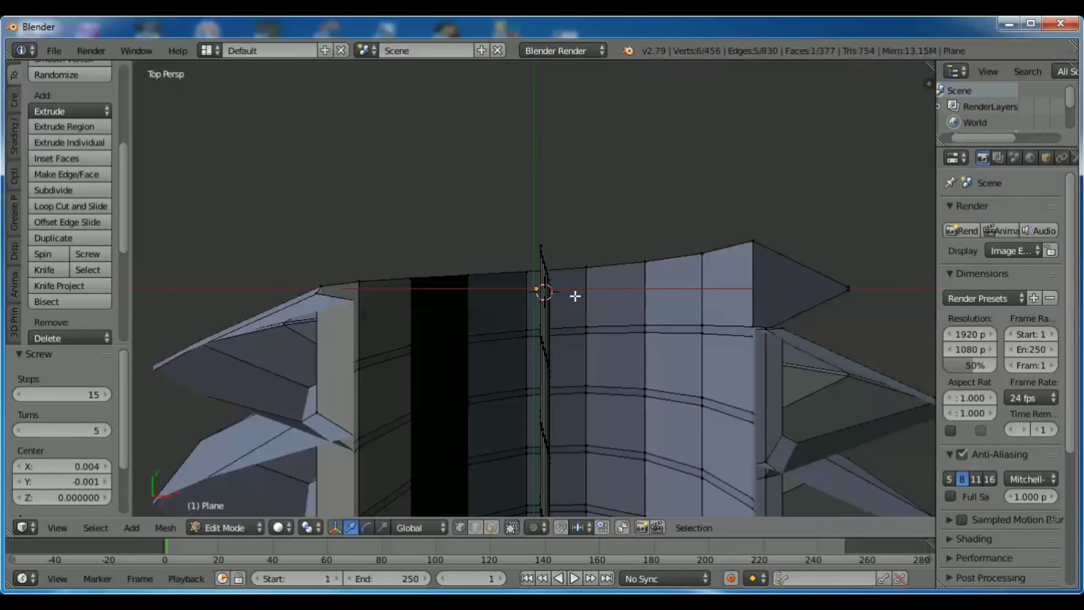
scroll(839, 201, down, 3)
scroll(839, 202, down, 2)
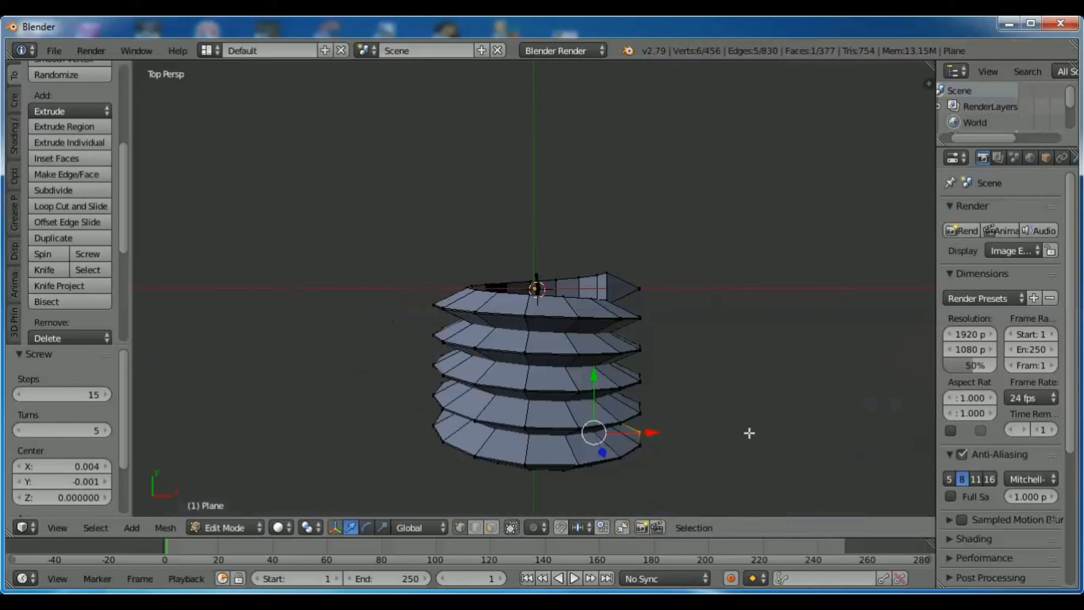
middle_drag(755, 408, 492, 468)
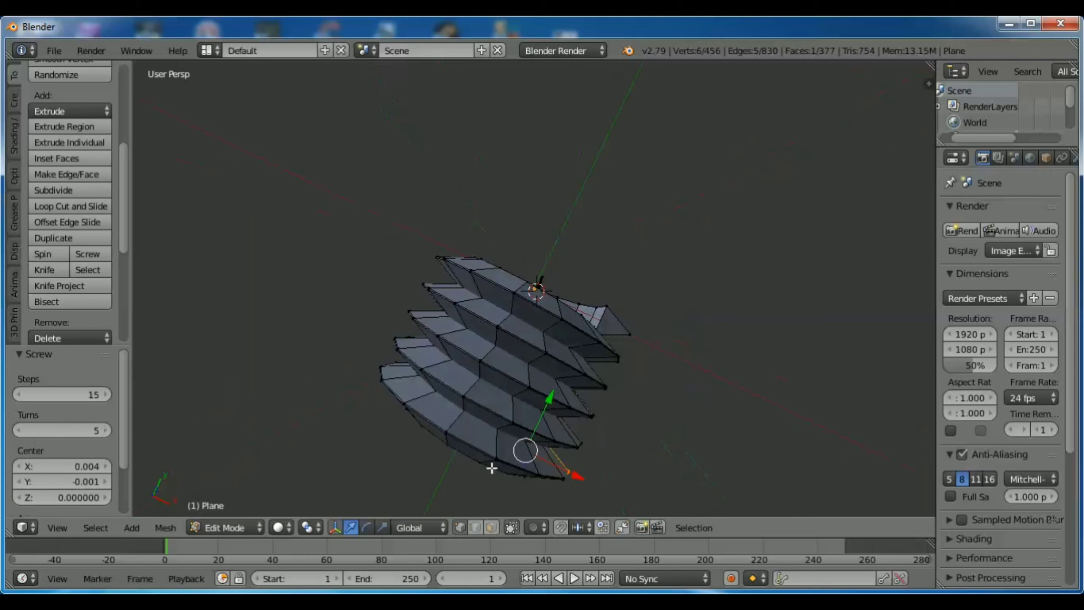
Increase the Screw operation's Turns to 8 and inspect the longer thread from several angles
click(107, 429)
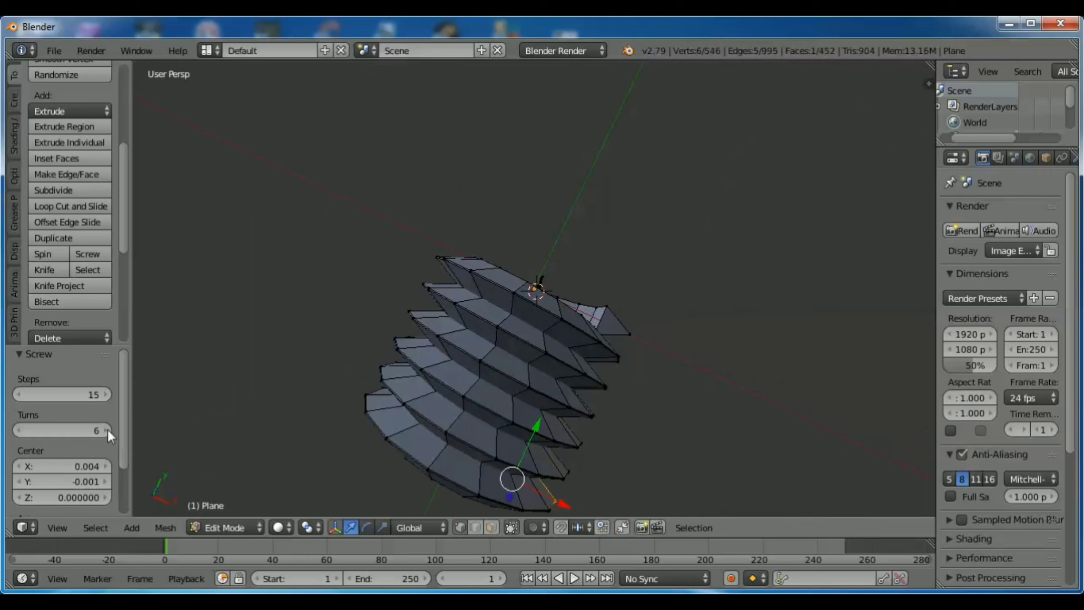
click(108, 430)
scroll(722, 408, down, 4)
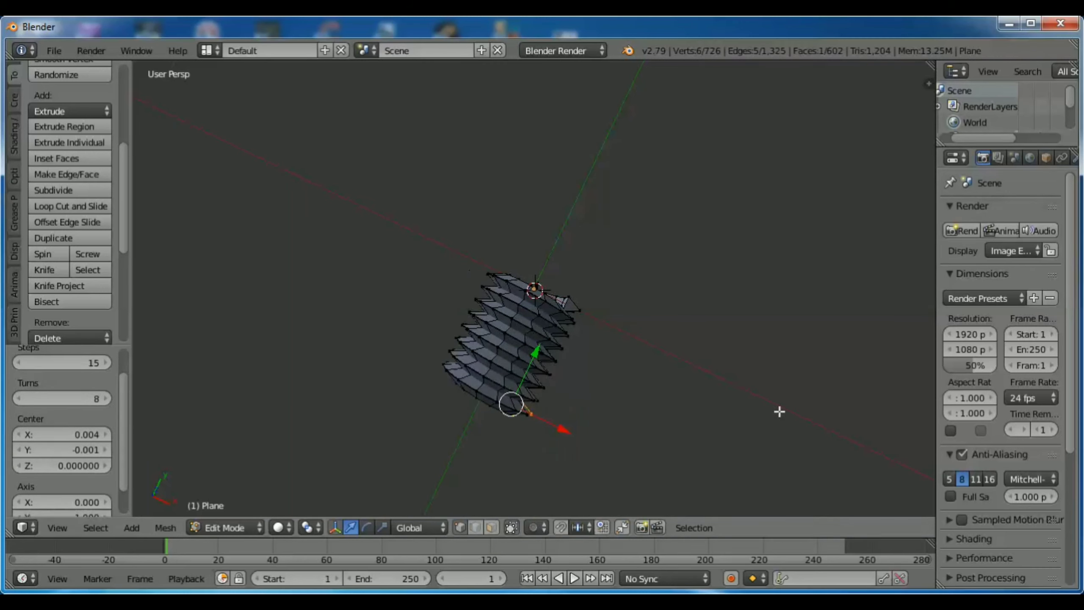
middle_drag(780, 412, 790, 457)
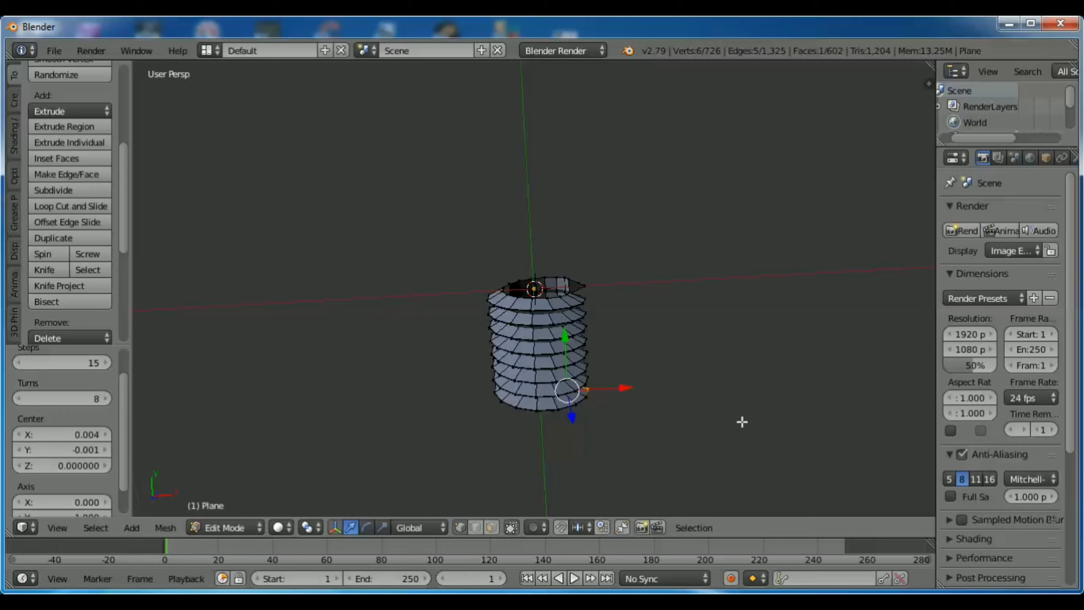
middle_drag(742, 420, 700, 349)
scroll(591, 320, up, 6)
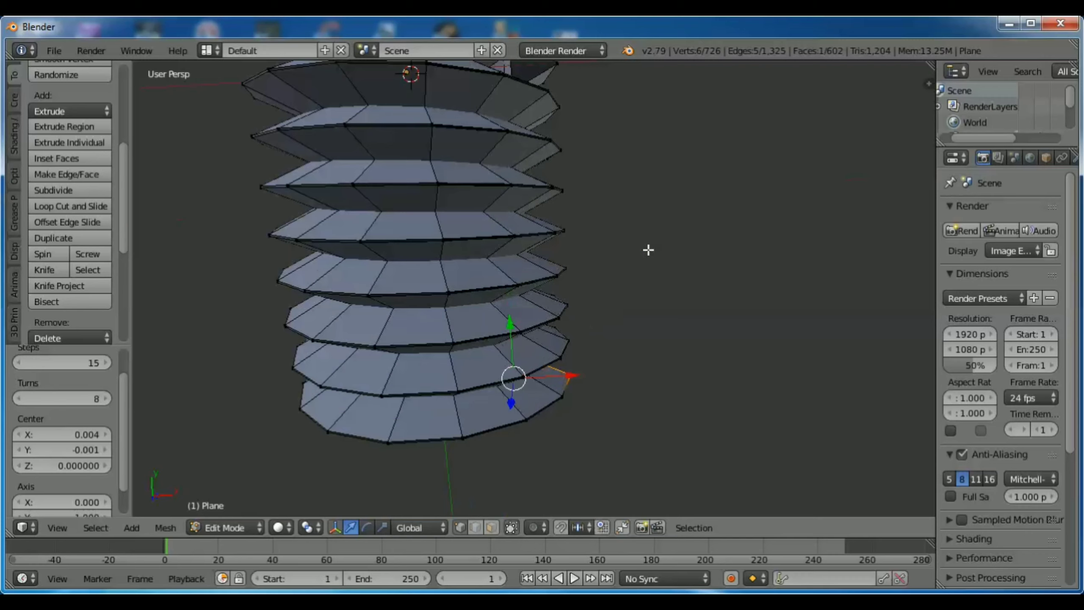
scroll(651, 175, down, 1)
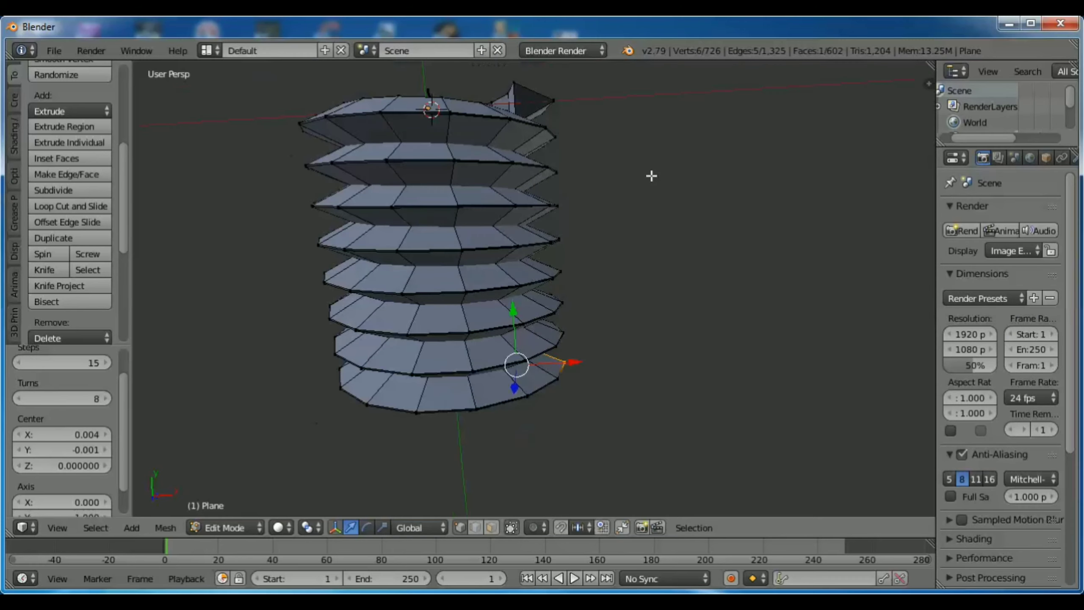
scroll(641, 162, down, 1)
mouse_move(641, 162)
middle_down()
mouse_move(672, 167)
mouse_move(649, 164)
middle_up()
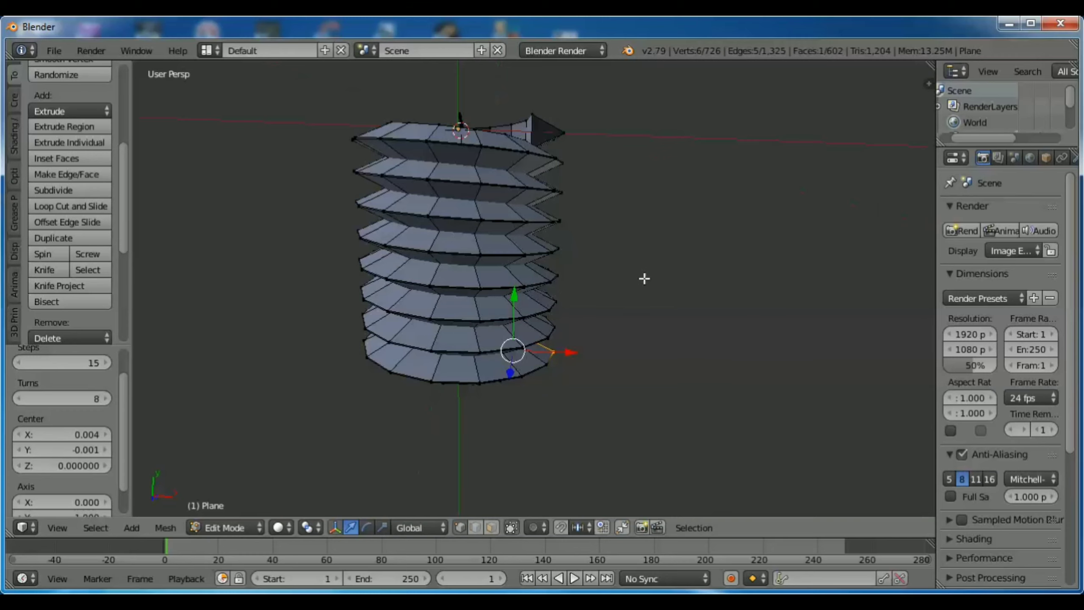
shift+middle_drag(658, 308, 713, 321)
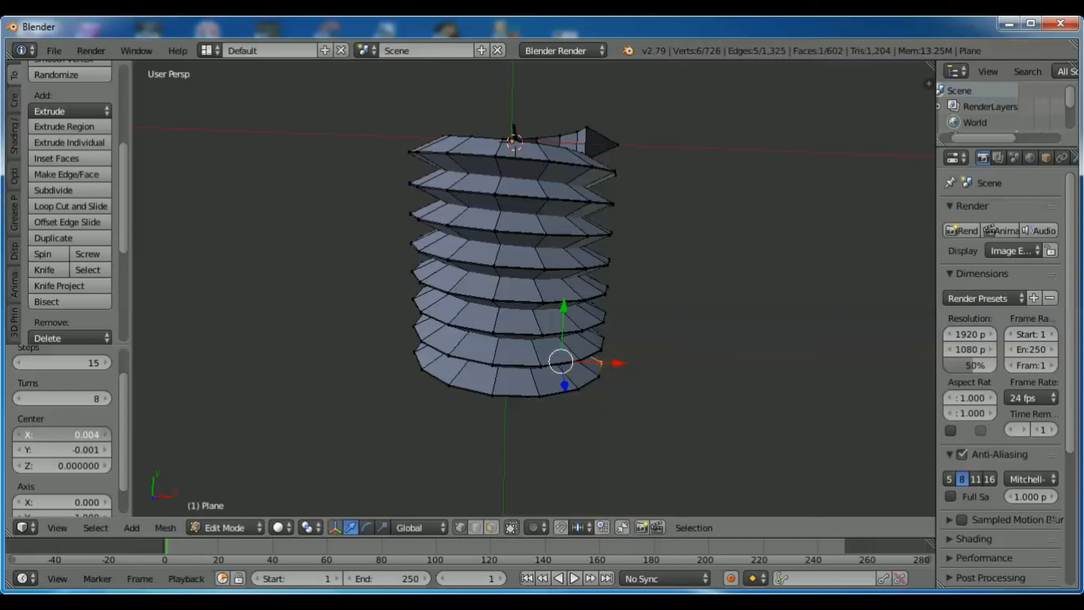
Set the Screw operation's Center X to -0.616 to widen the thread, then raise it to about -0.586
drag(63, 435, 39, 433)
scroll(113, 409, down, 2)
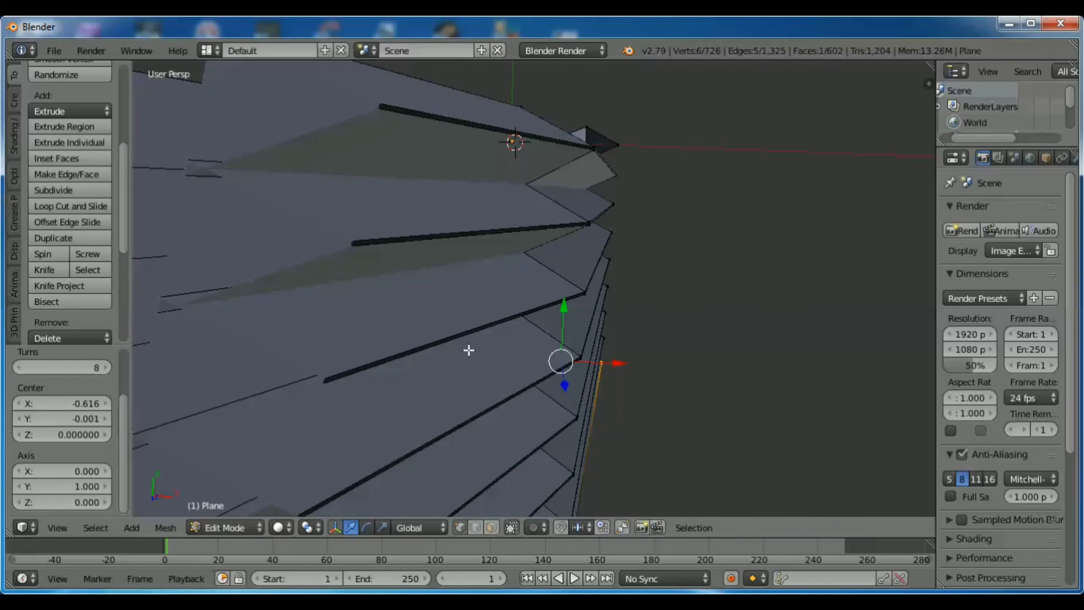
scroll(585, 351, down, 6)
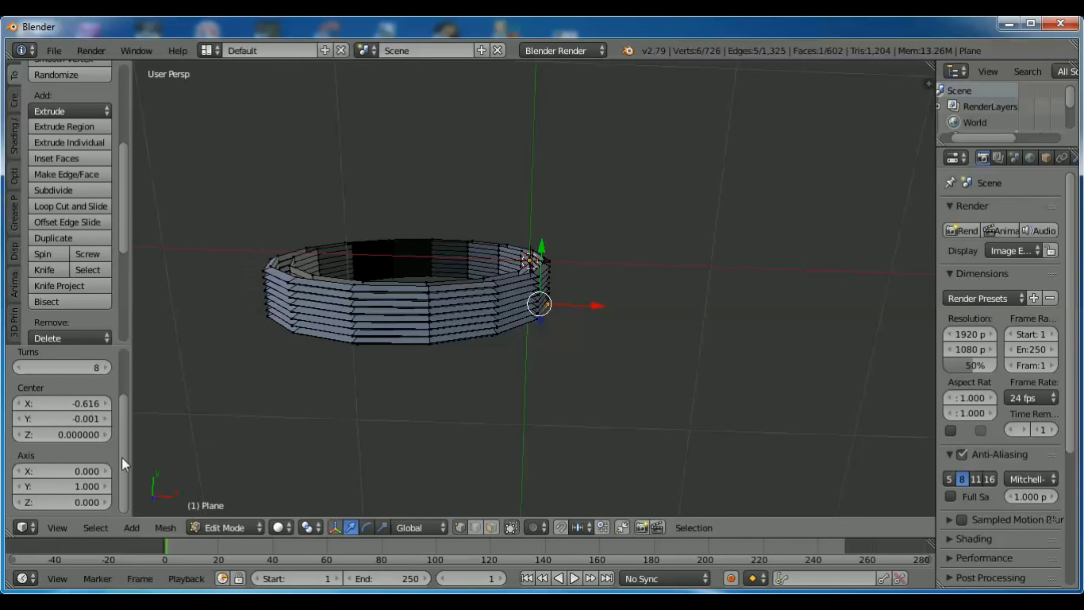
click(105, 404)
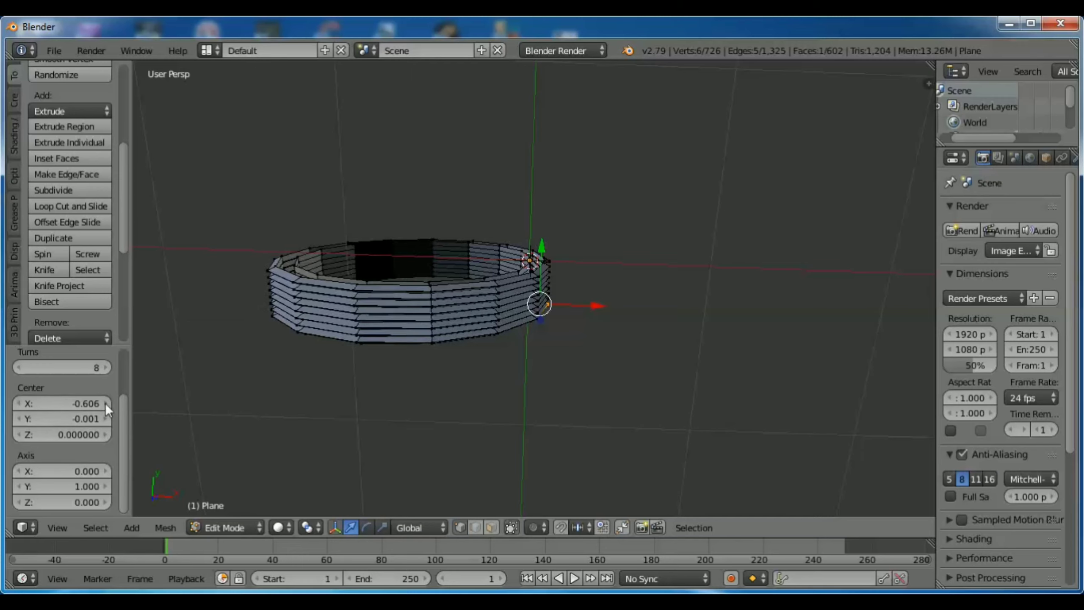
click(105, 404)
click(105, 404)
click(105, 403)
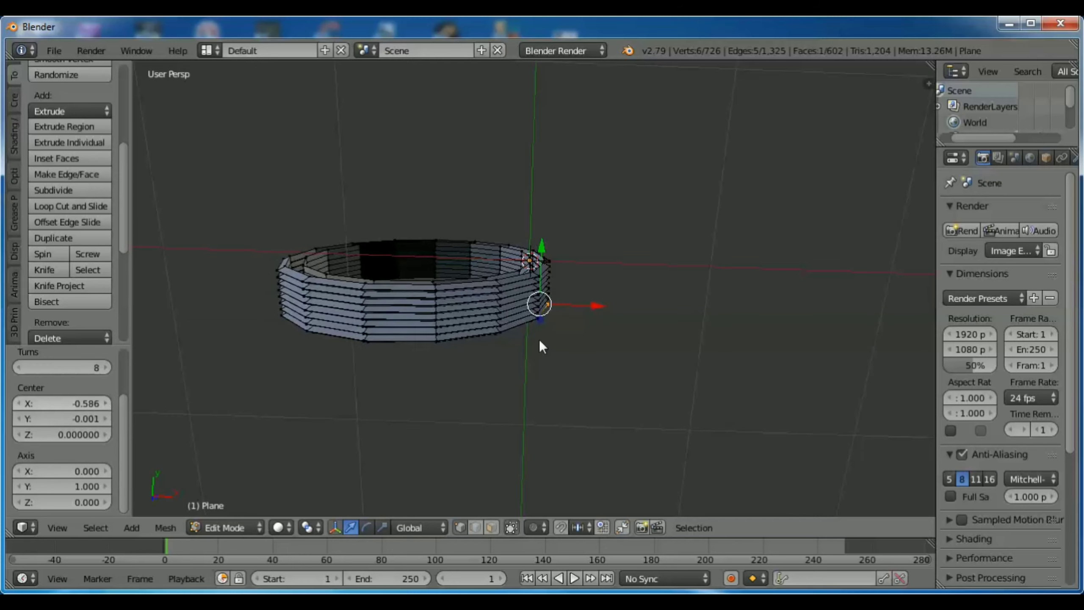
Nudge the selected end vertices of the thread along X and raise the Translate vector's X value in increments
click(595, 317)
click(595, 306)
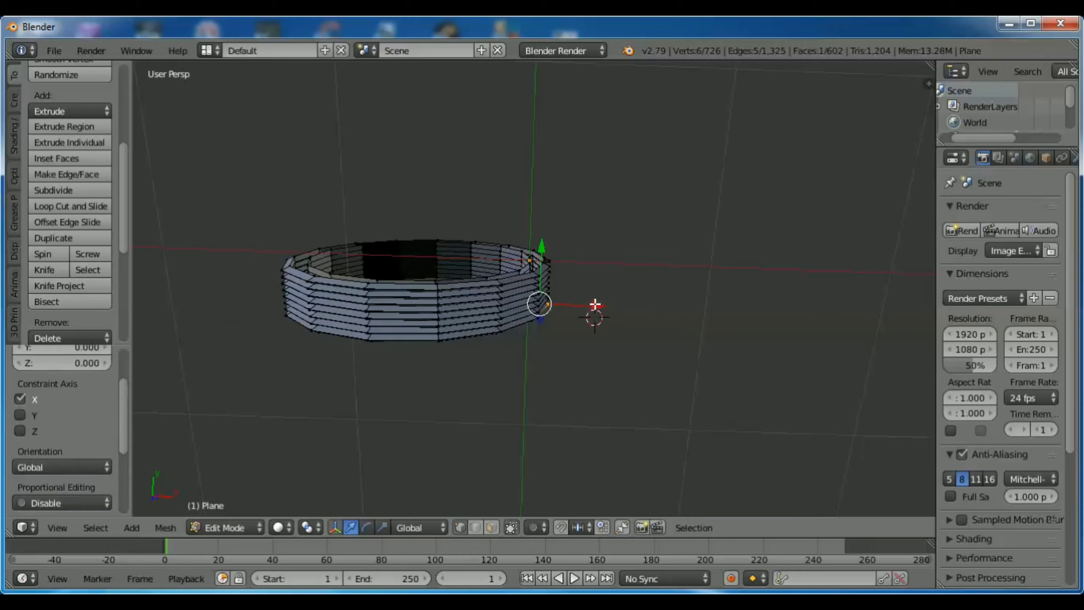
drag(595, 307, 564, 342)
drag(121, 392, 139, 362)
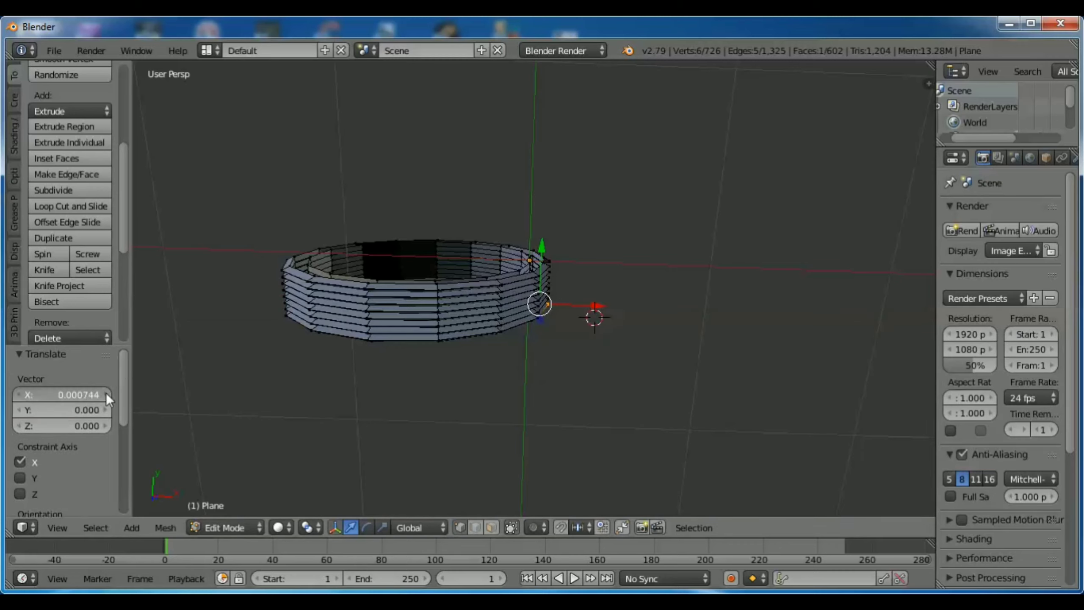
click(106, 394)
click(106, 393)
click(106, 393)
click(106, 393)
click(105, 393)
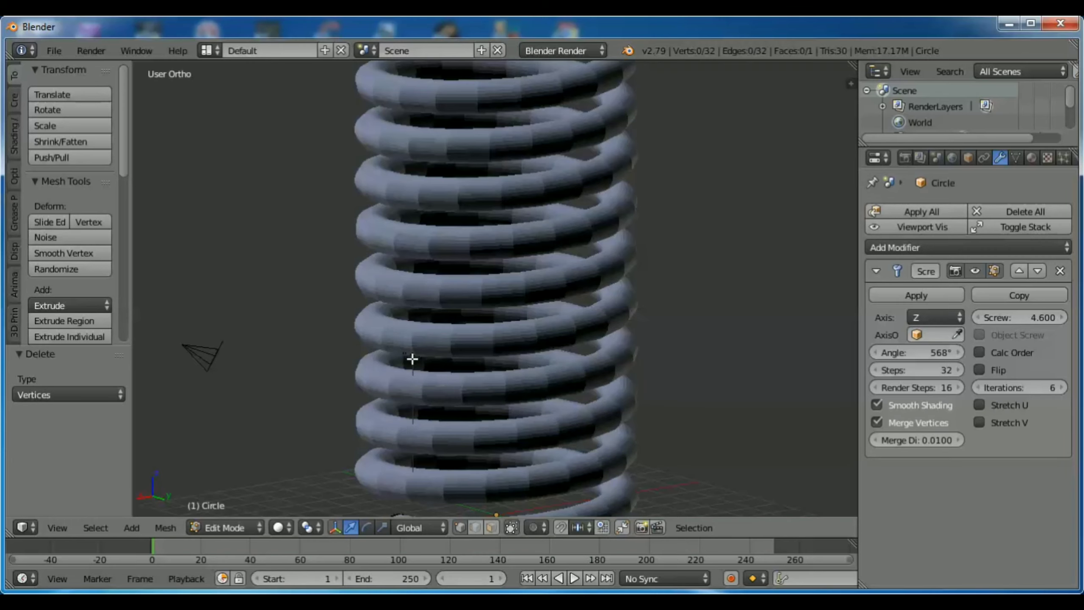
Switch the coil spring to Object Mode and move the lamp along X, away from the coils, to about X 5.439
middle_drag(748, 332, 658, 337)
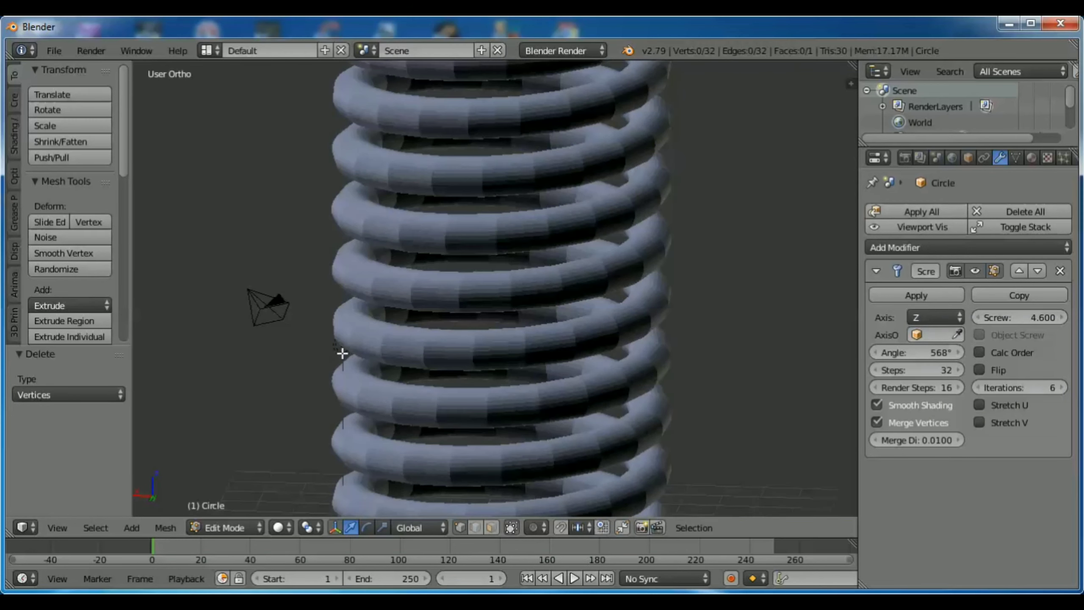
click(243, 527)
click(233, 509)
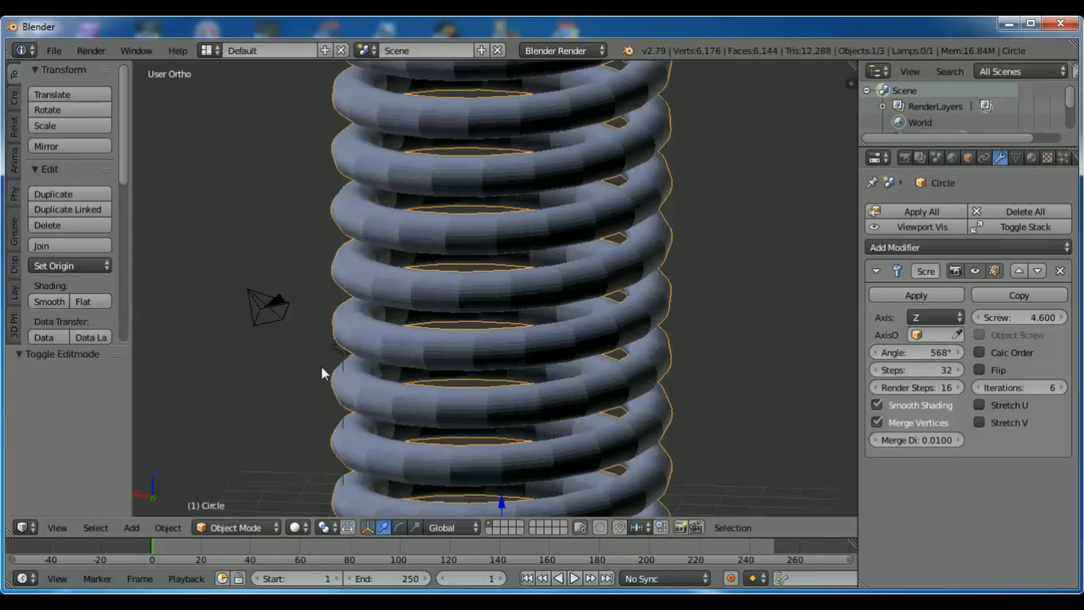
right_click(343, 349)
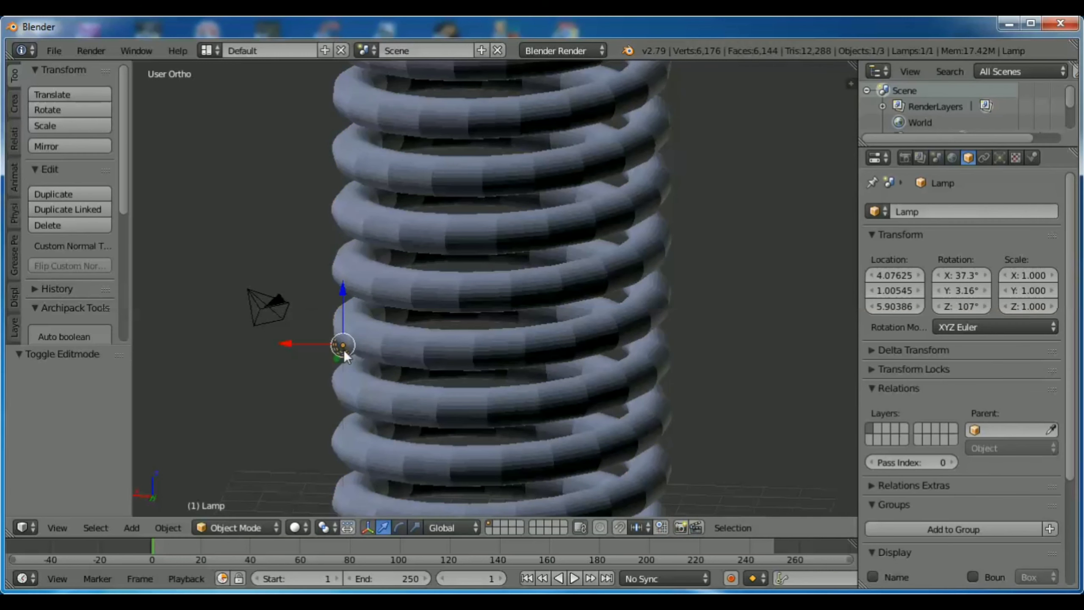
drag(284, 341, 246, 339)
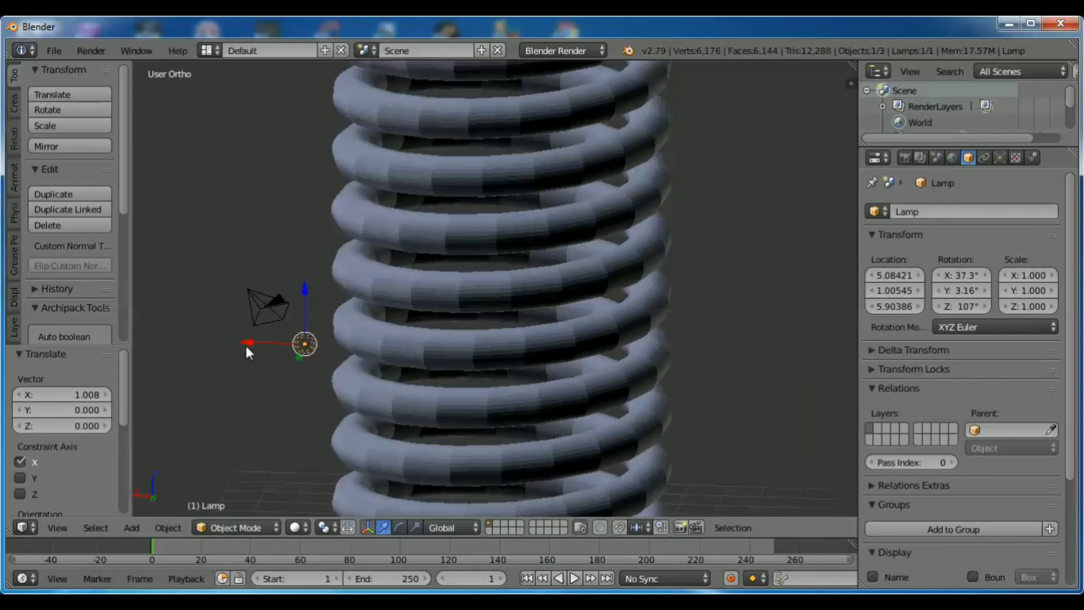
drag(242, 342, 233, 343)
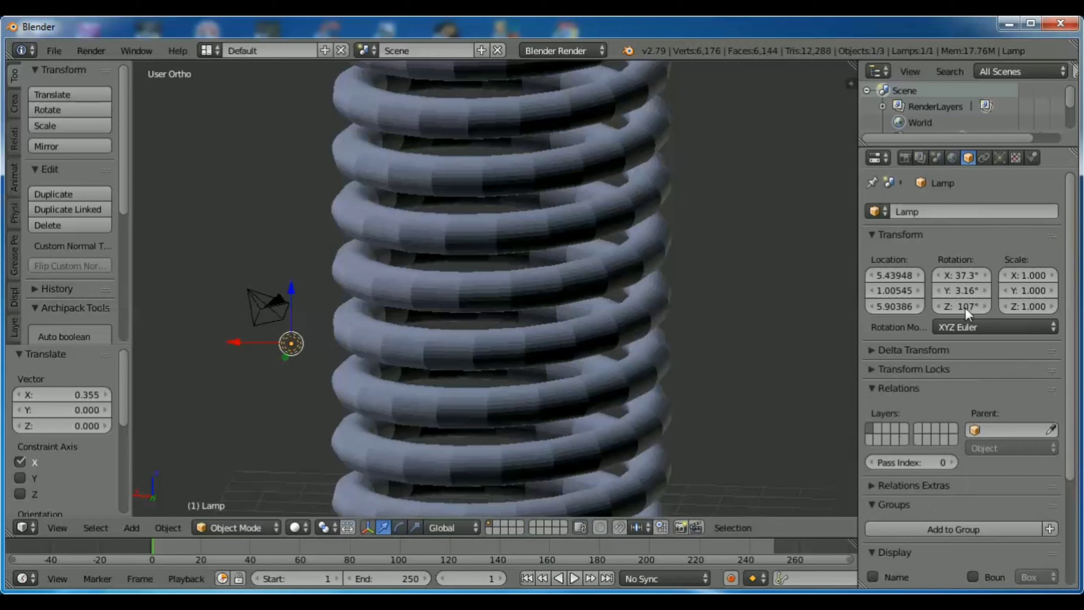
Change the lamp type to Sun and set the render engine to Cycles Render
click(1000, 158)
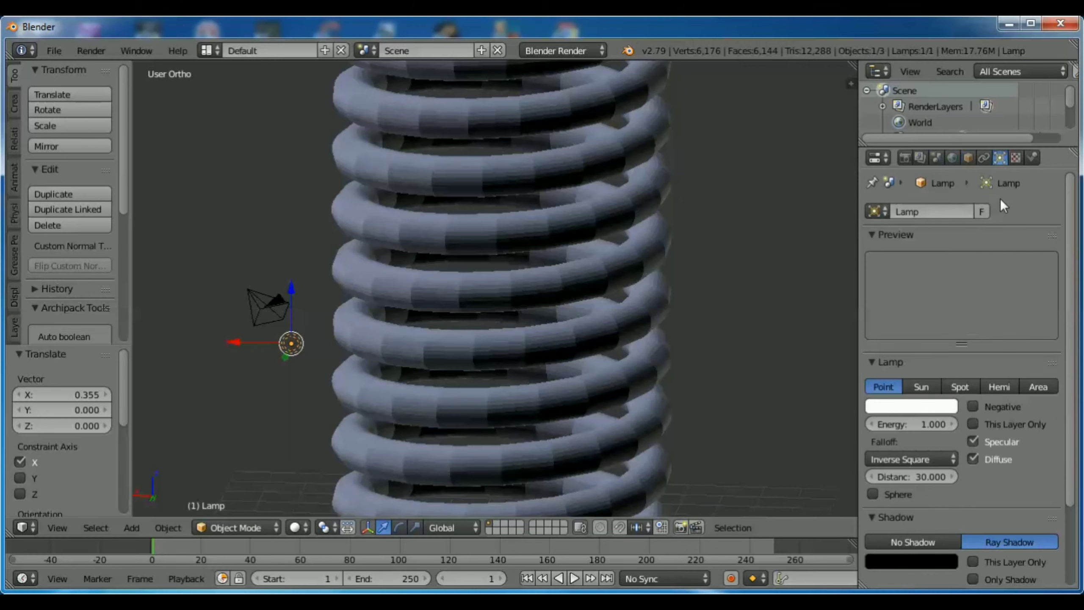
click(917, 385)
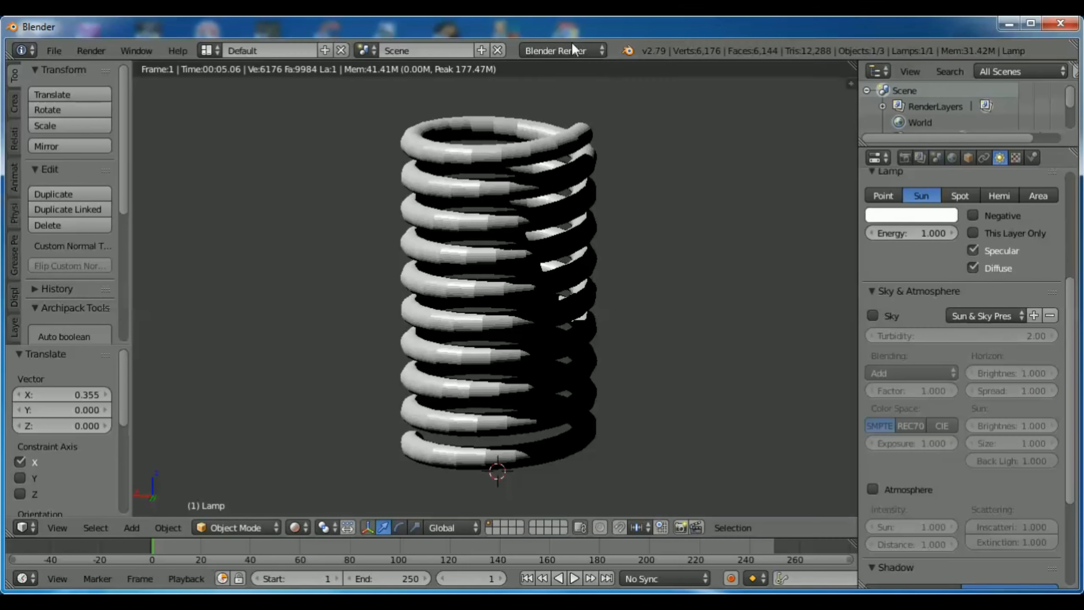
click(571, 49)
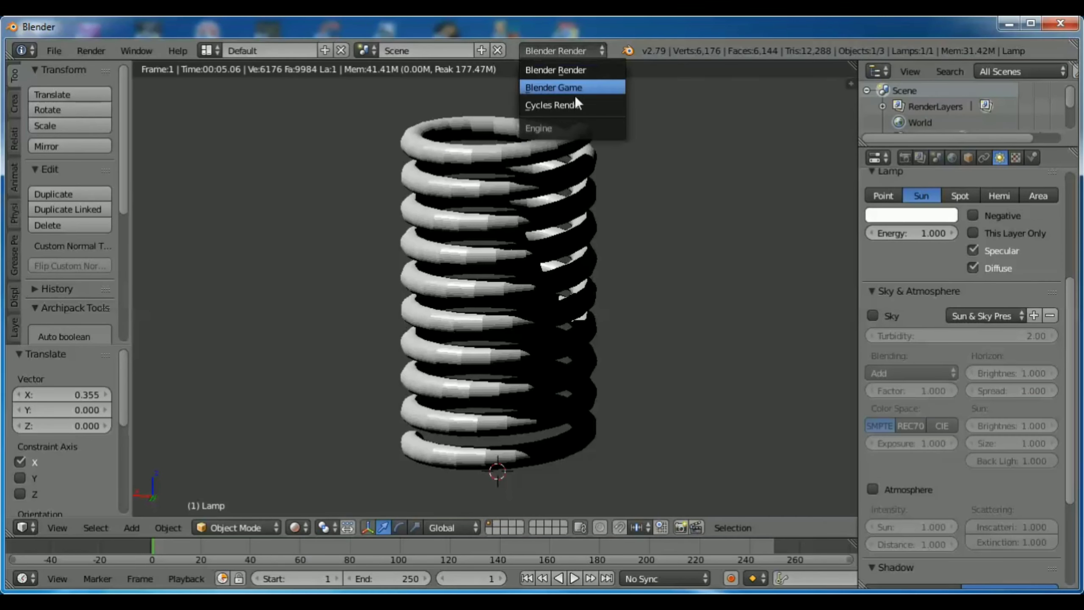
click(580, 104)
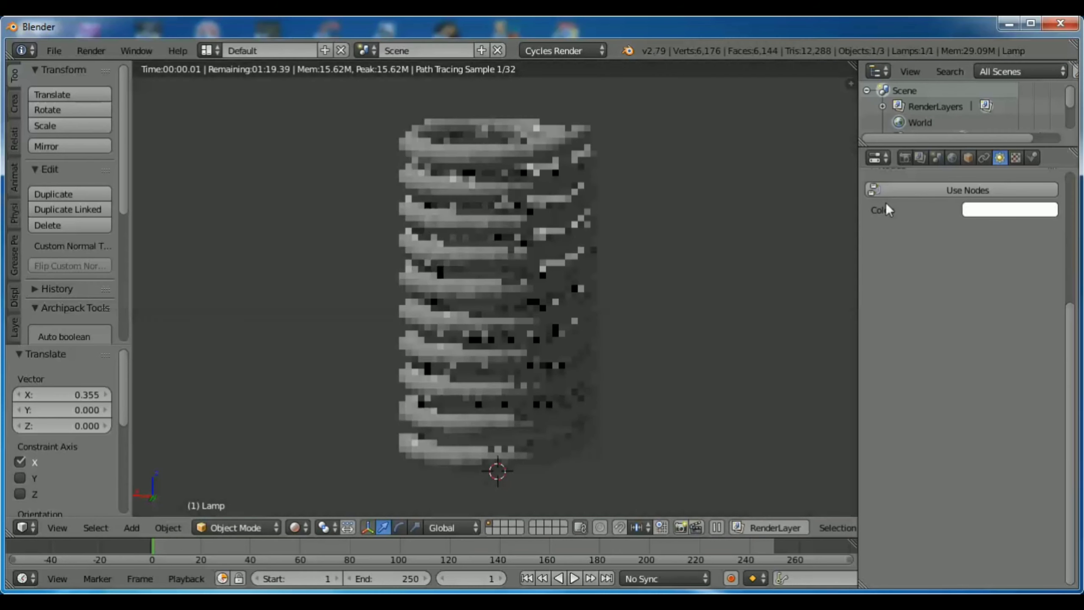
Enable shader nodes on the sun lamp, then switch the viewport to Solid shading
click(886, 193)
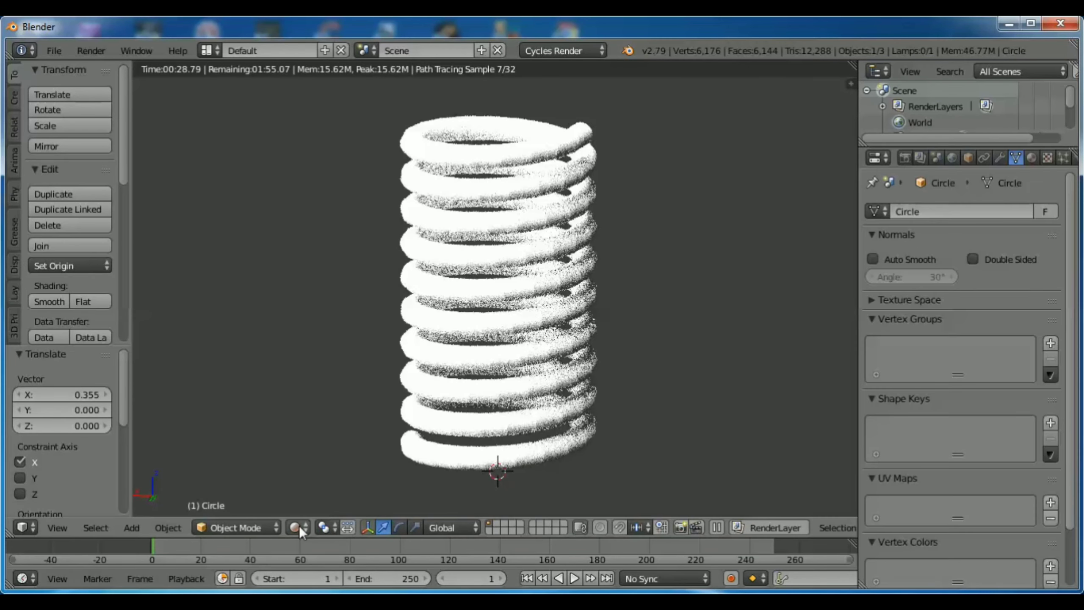
click(298, 526)
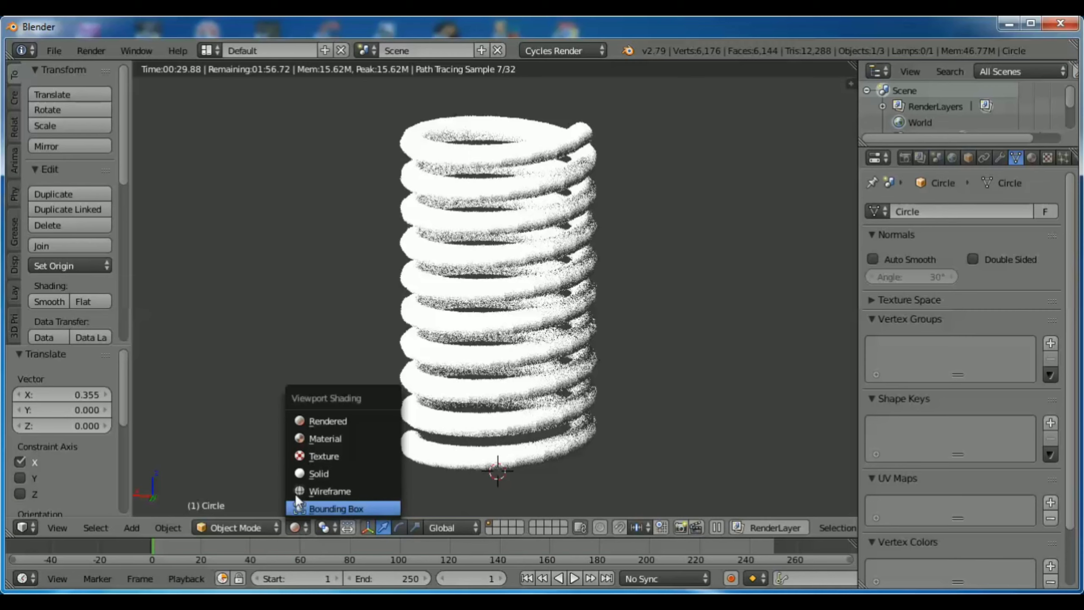
click(329, 470)
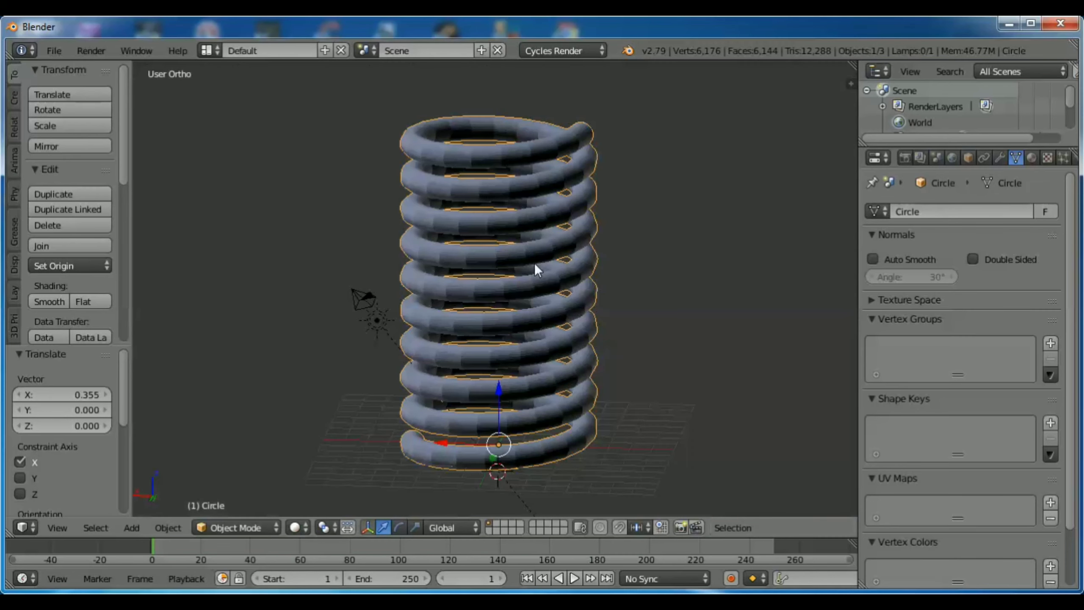
Add a new Diffuse BSDF material to the spring and darken its color to medium grey
click(1032, 157)
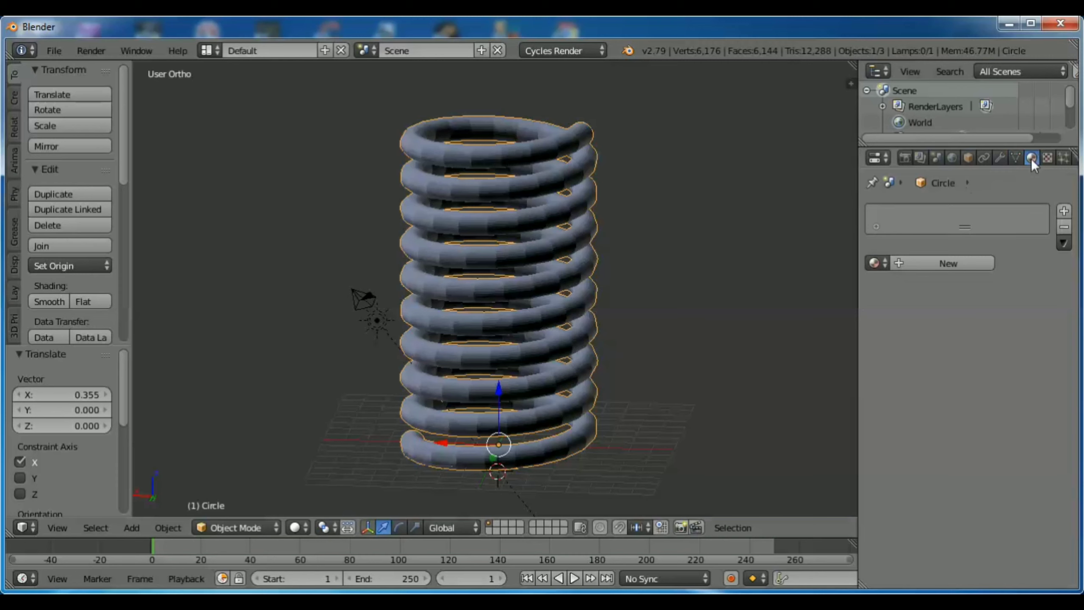
click(969, 263)
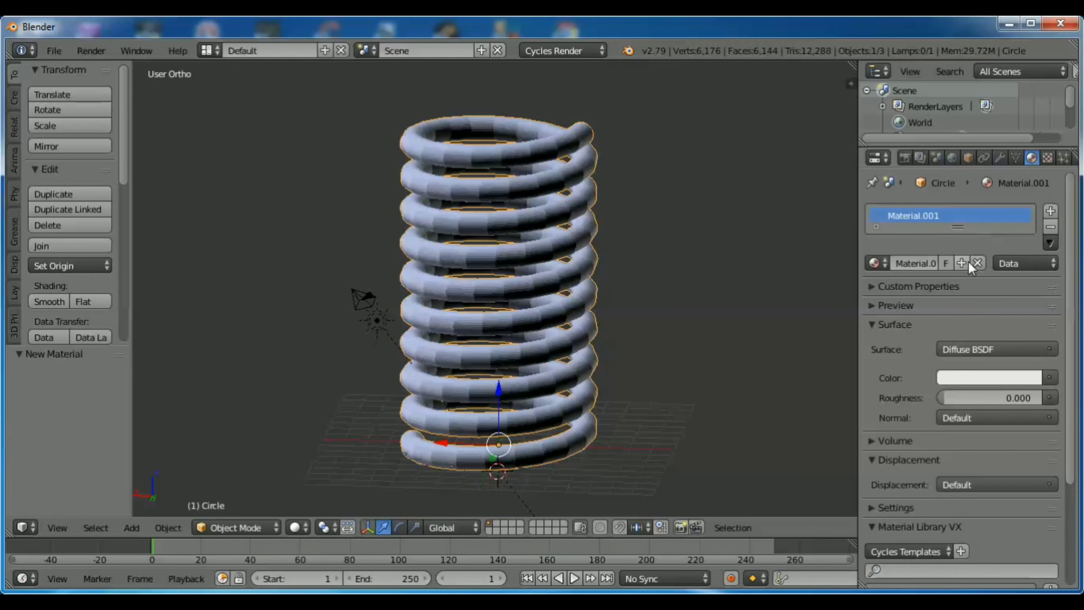
click(991, 375)
click(1029, 202)
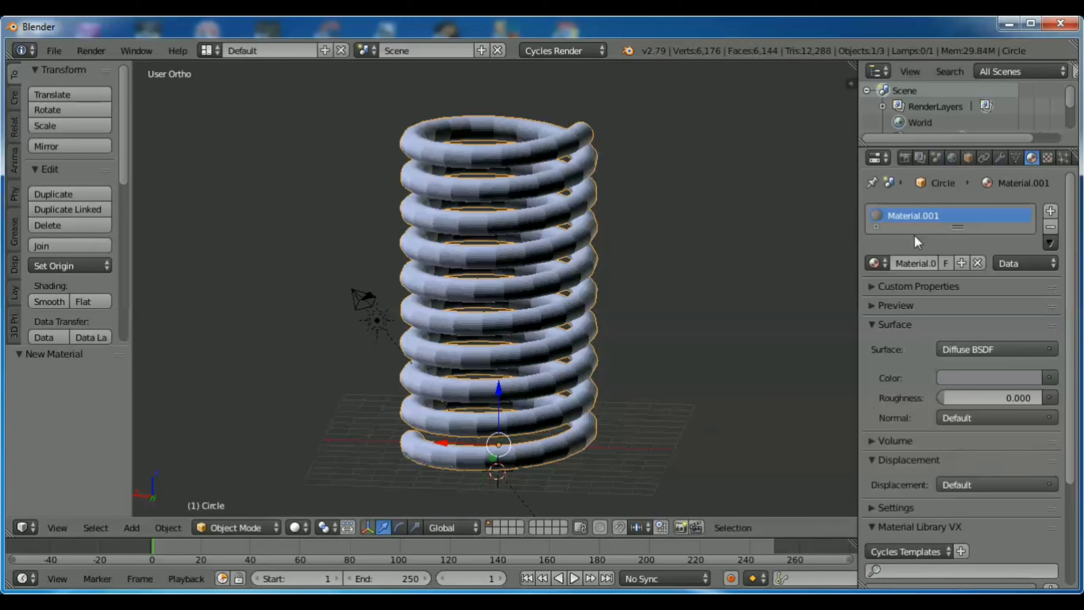
Enable nodes for the world surface and brighten the background color to light grey, about 0.774 in R, G and B
click(952, 157)
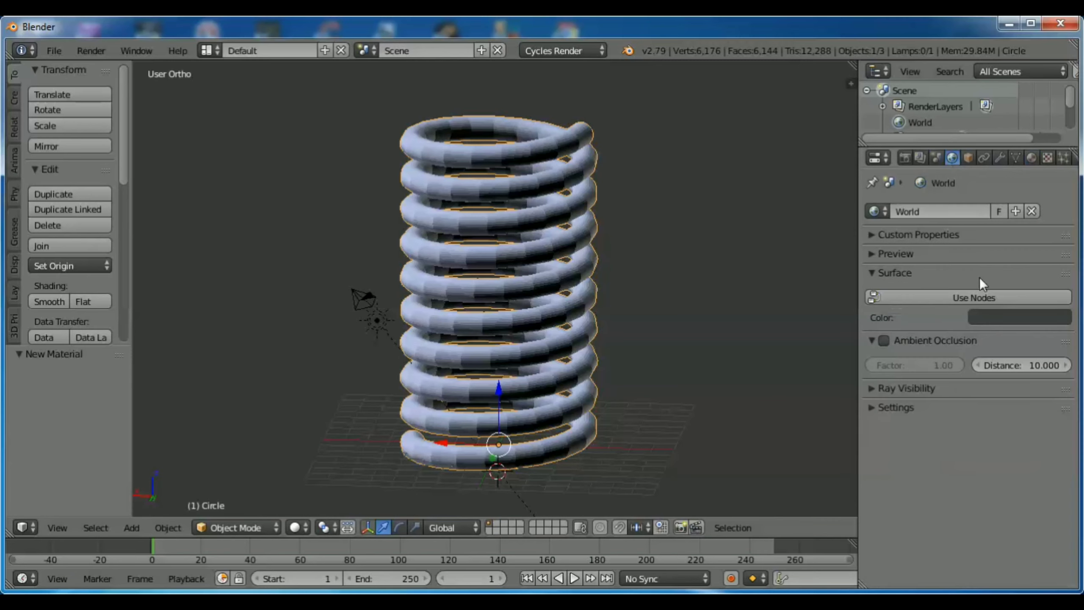
click(987, 294)
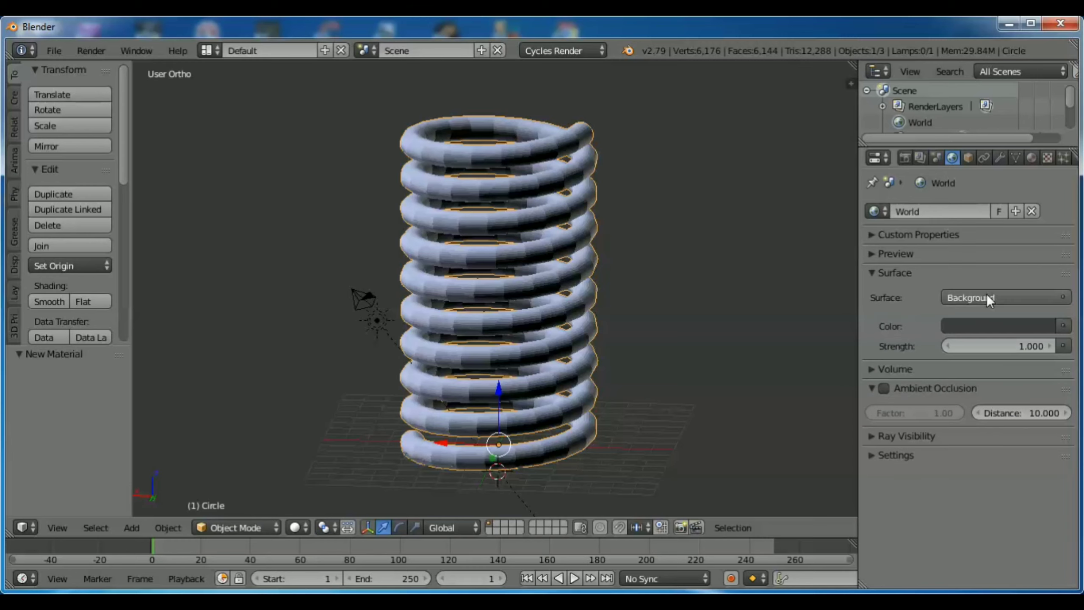
click(997, 325)
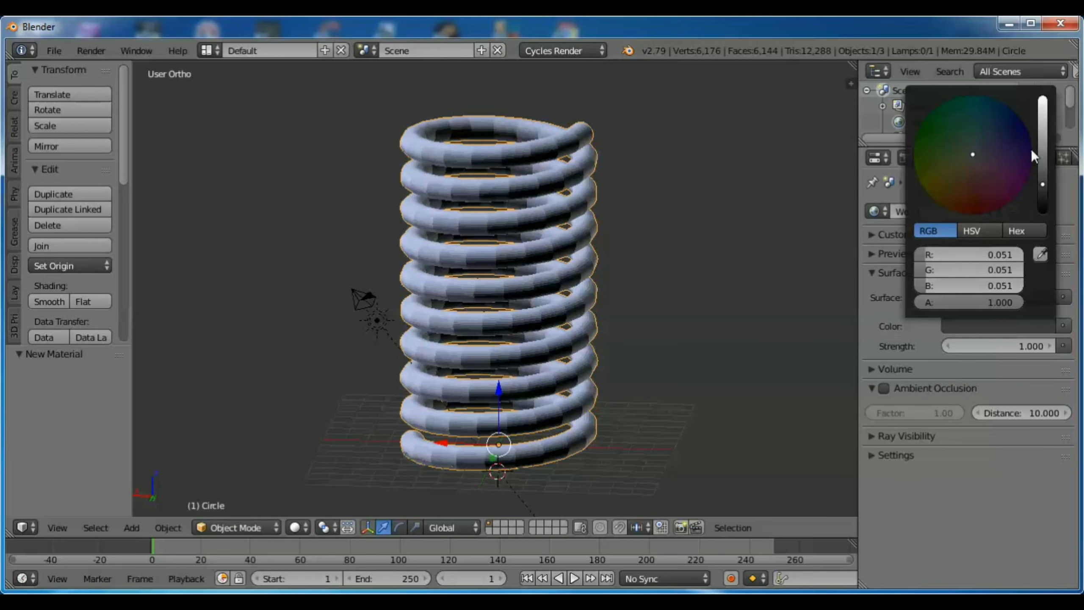
click(1046, 118)
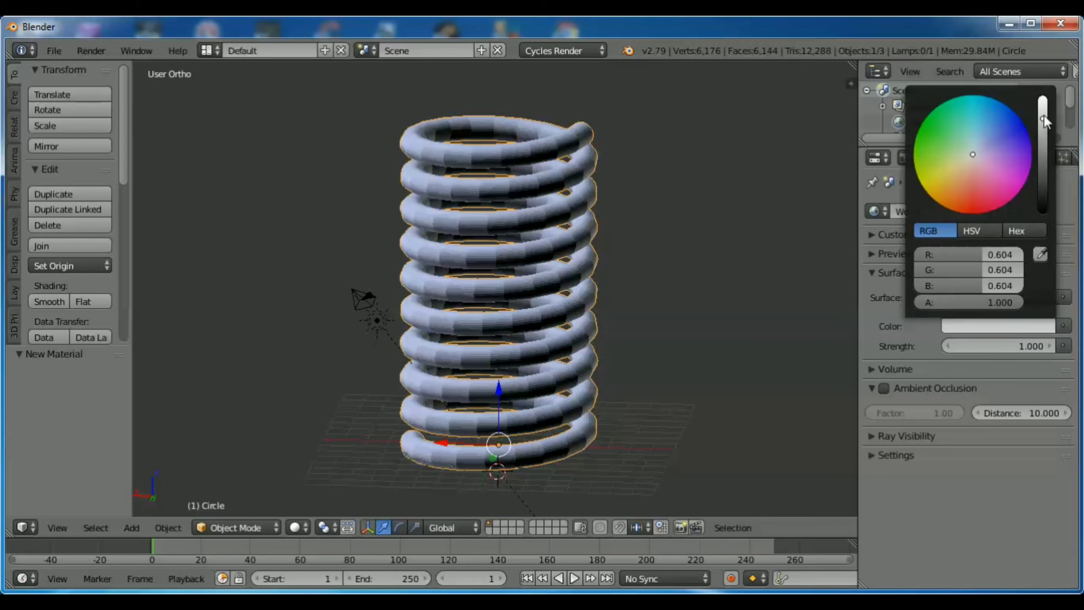
click(1044, 107)
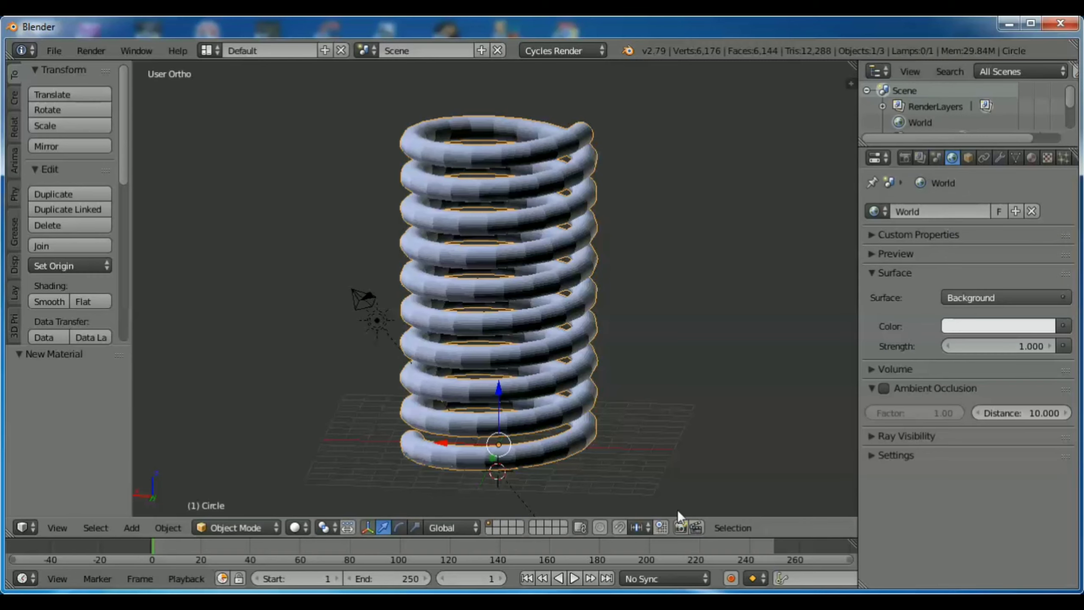
Show the spring in Rendered shading and darken the world background color to nearly black
click(301, 524)
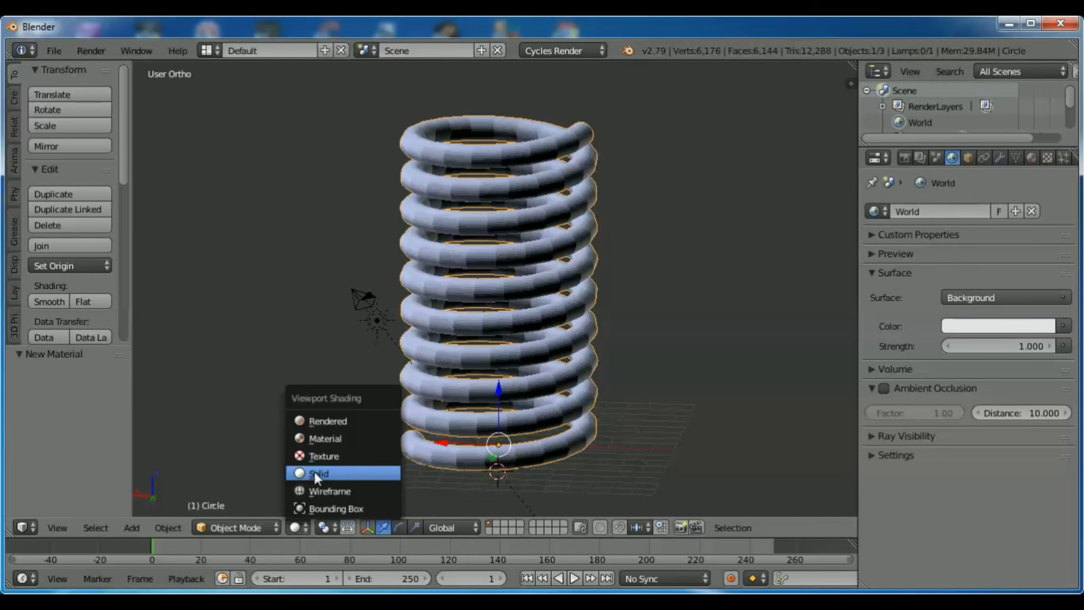
click(332, 417)
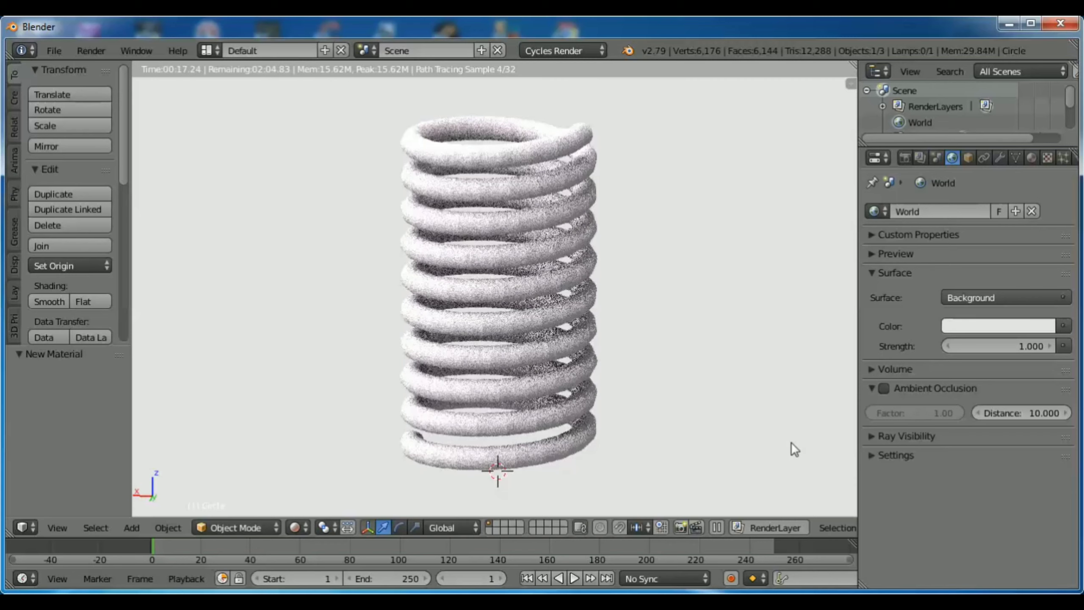
click(997, 327)
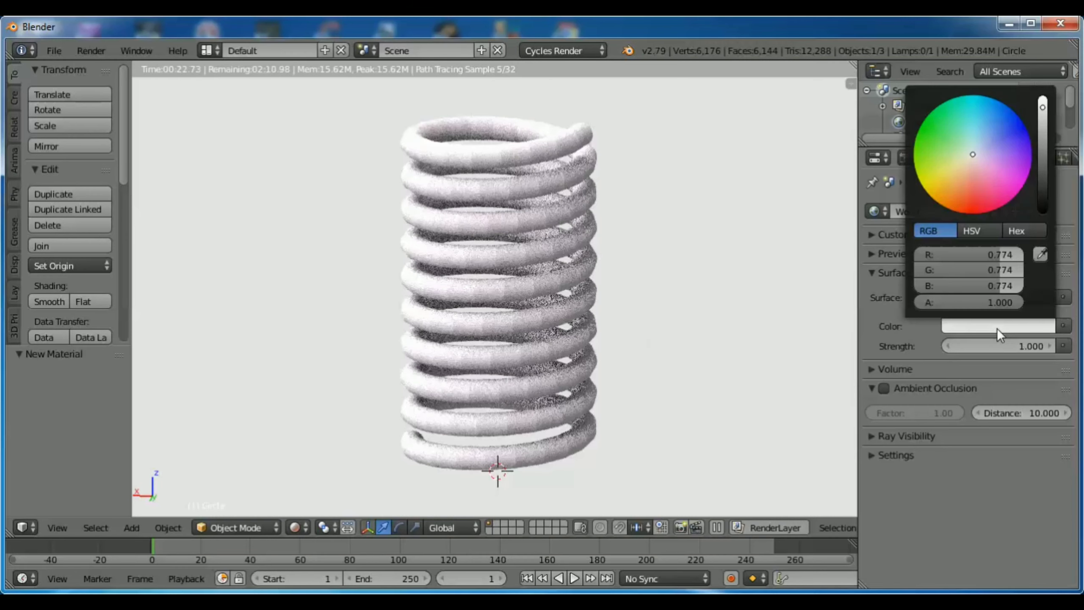
click(1043, 209)
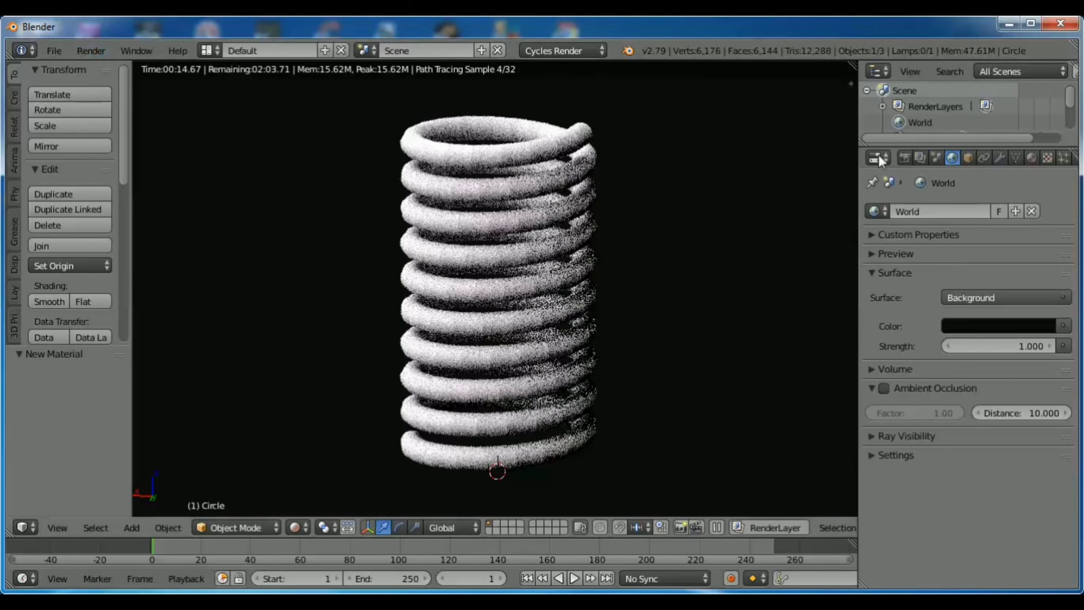
Set the render resolution scale to 100% and the Cycles render samples to 200
click(906, 157)
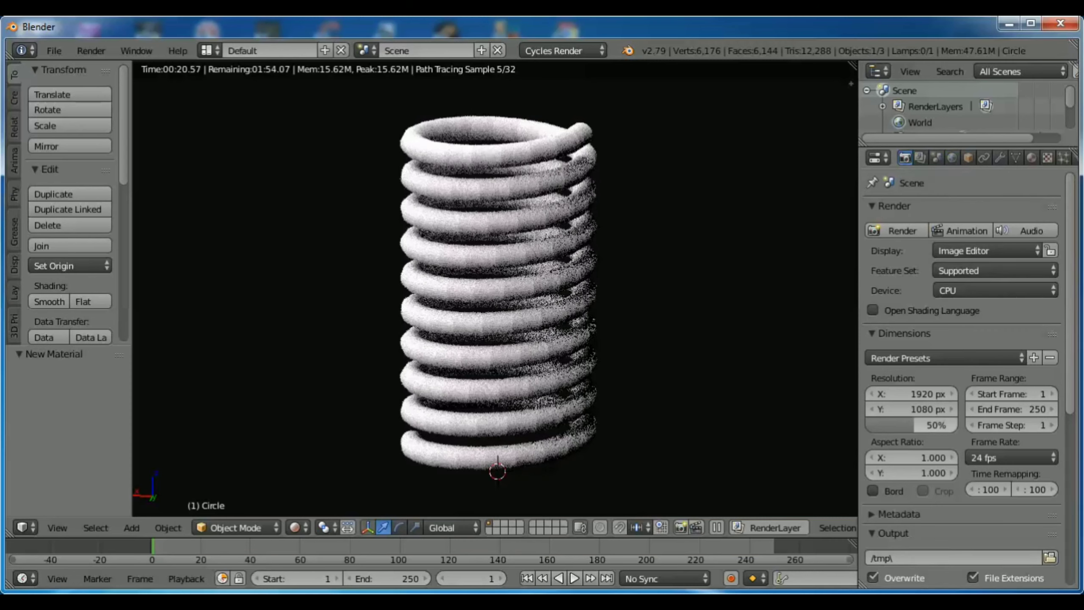
drag(914, 426, 957, 425)
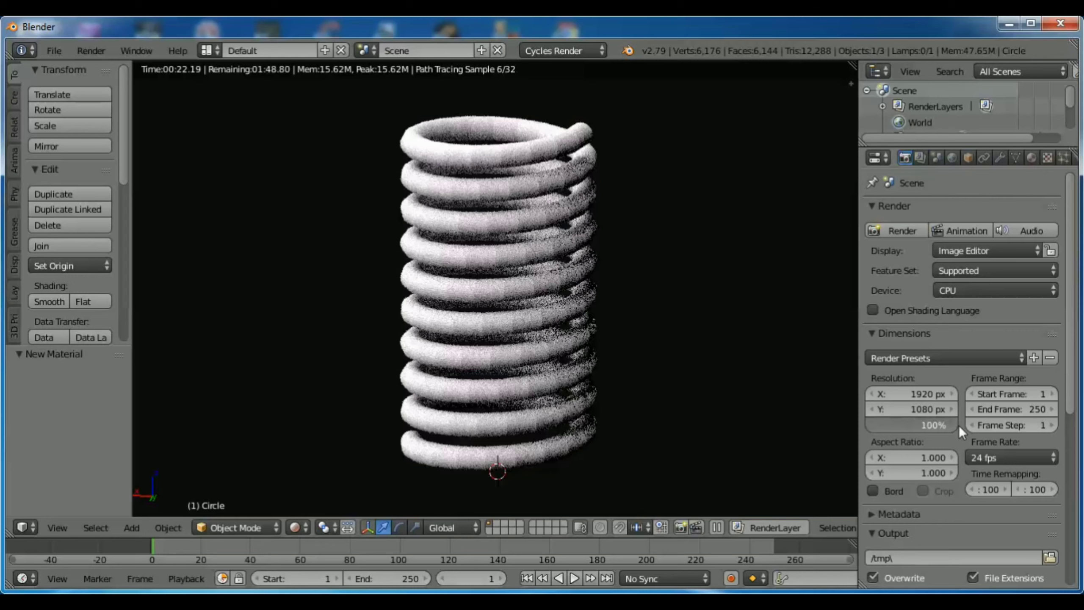
scroll(1069, 470, down, 4)
scroll(1074, 479, down, 8)
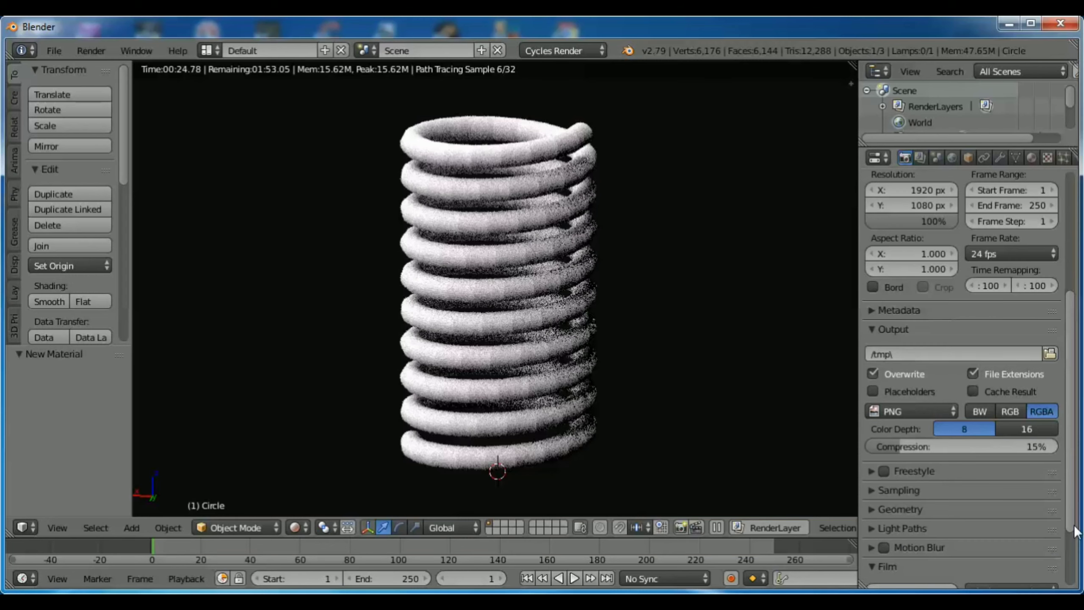
scroll(1074, 533, down, 1)
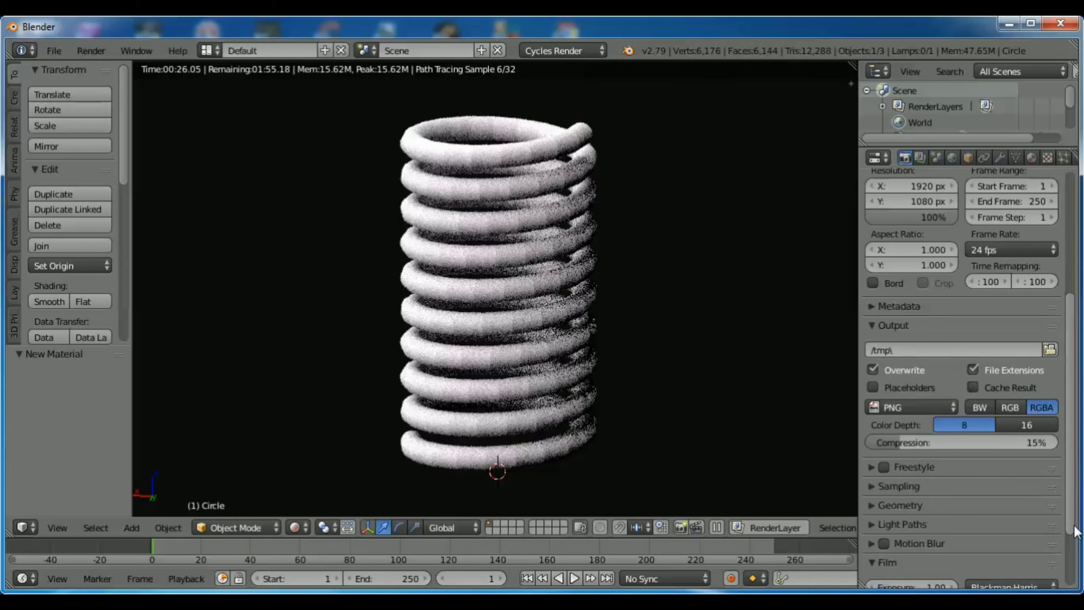
click(945, 483)
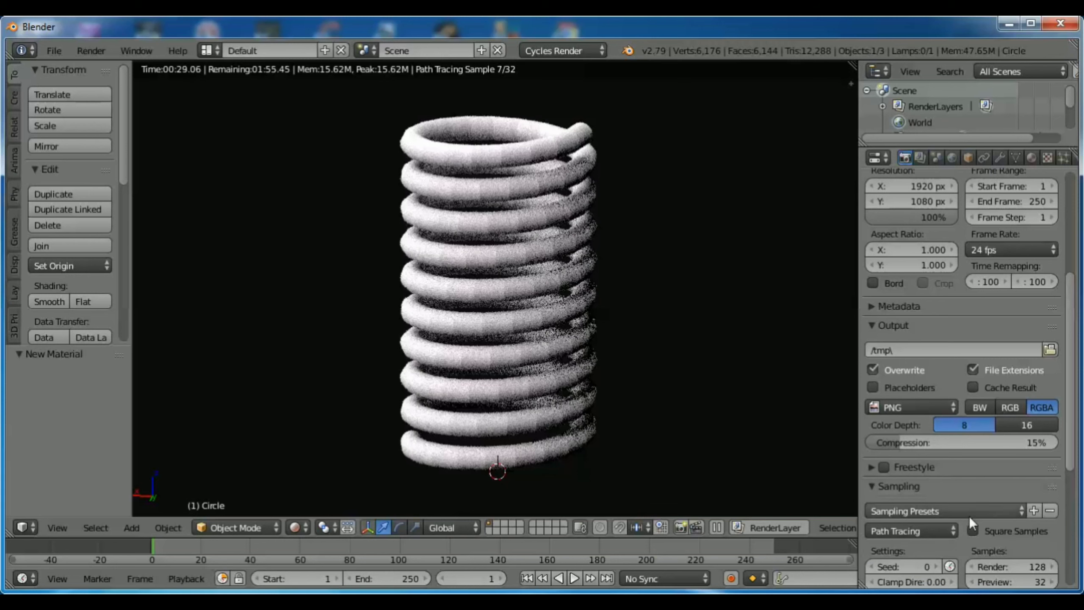
click(999, 563)
text(200)
key(Return)
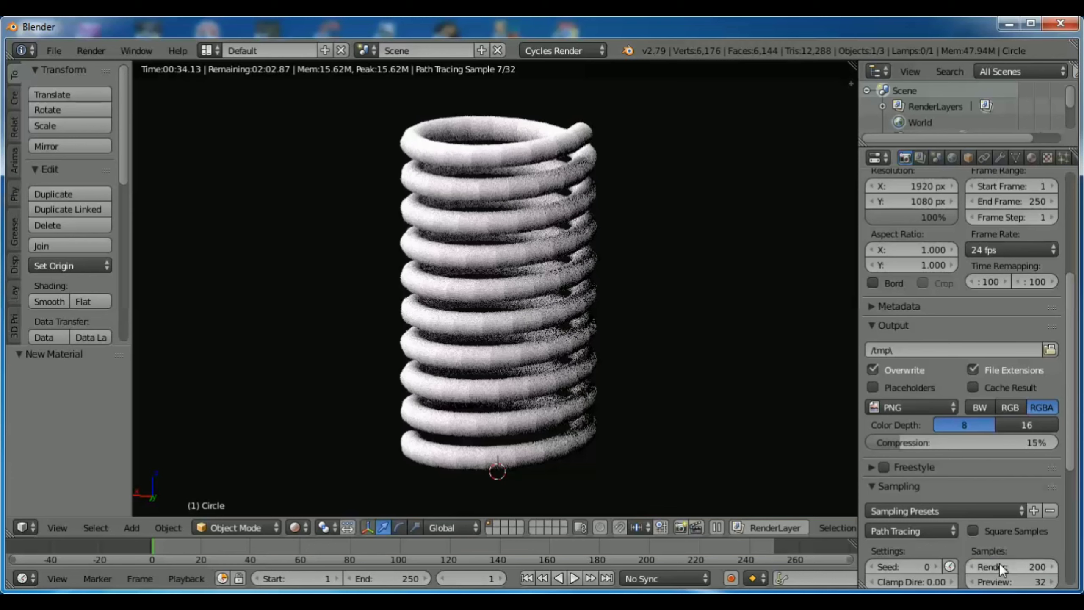
Enable Denoising on the render layer and return the viewport to Solid shading
click(921, 156)
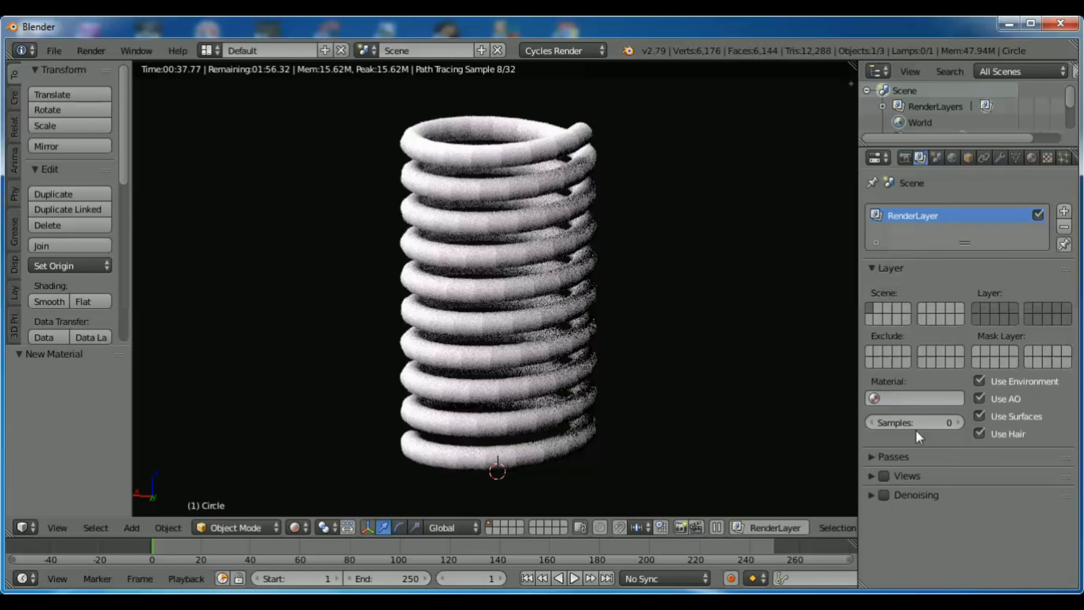
click(884, 495)
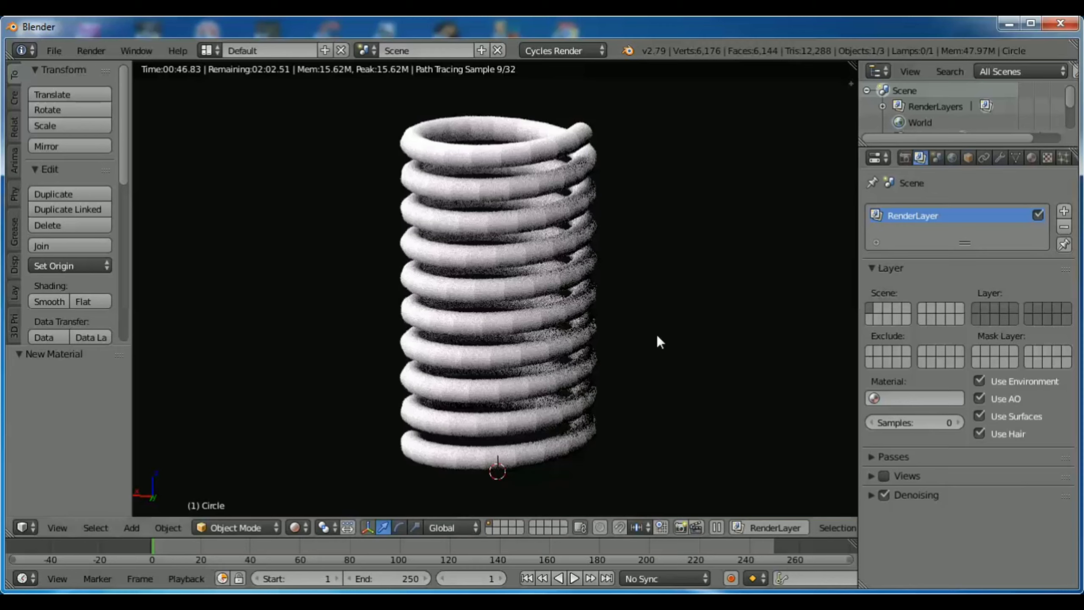
click(301, 527)
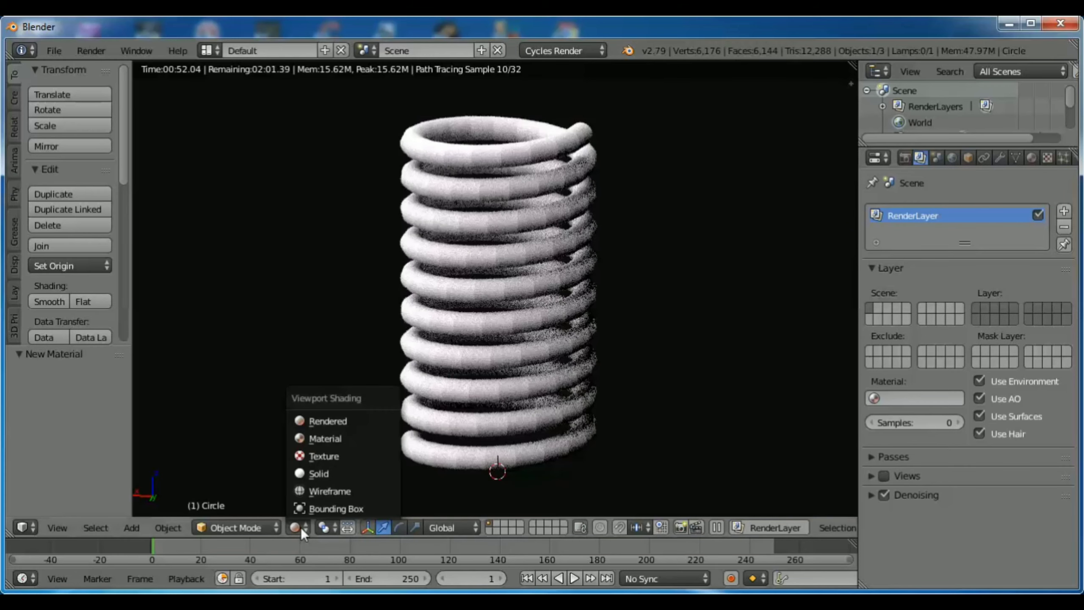
click(320, 470)
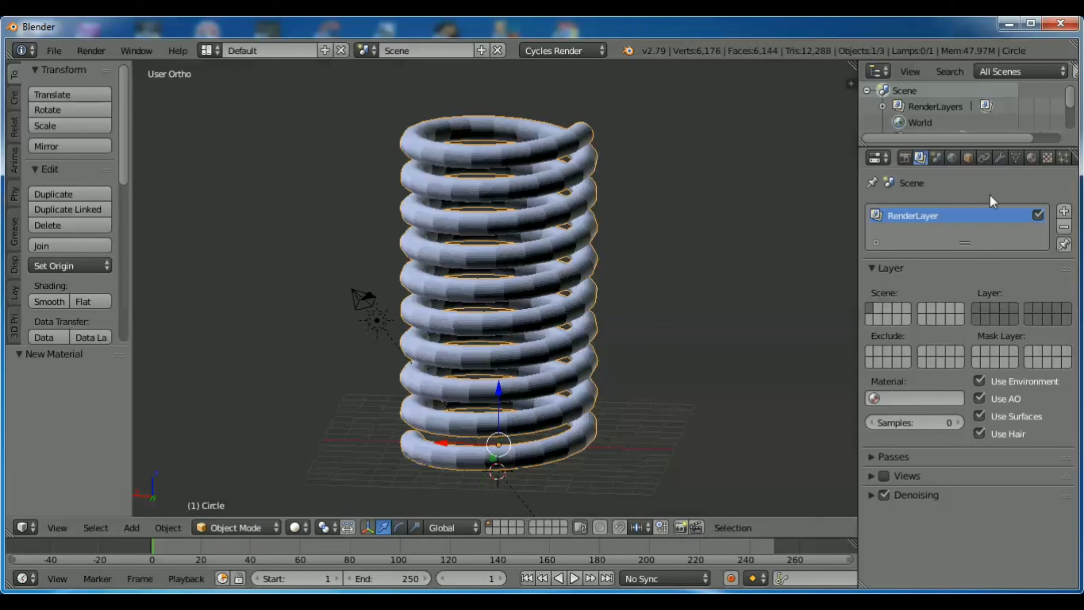
Add a Subdivision Surface modifier with 2 view subdivisions to the spring and shade it smooth
click(999, 158)
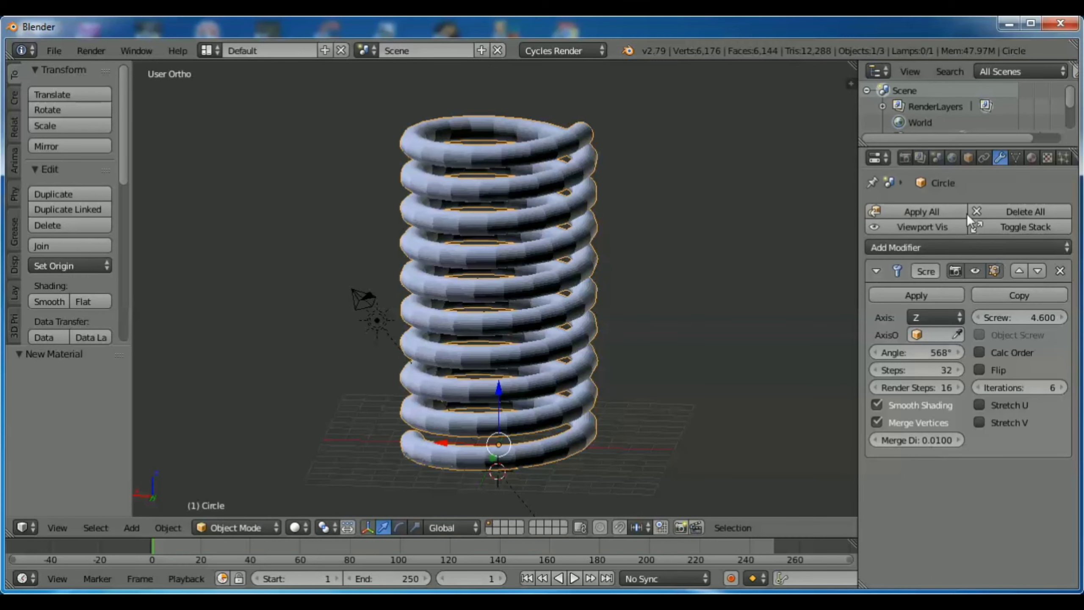
click(937, 246)
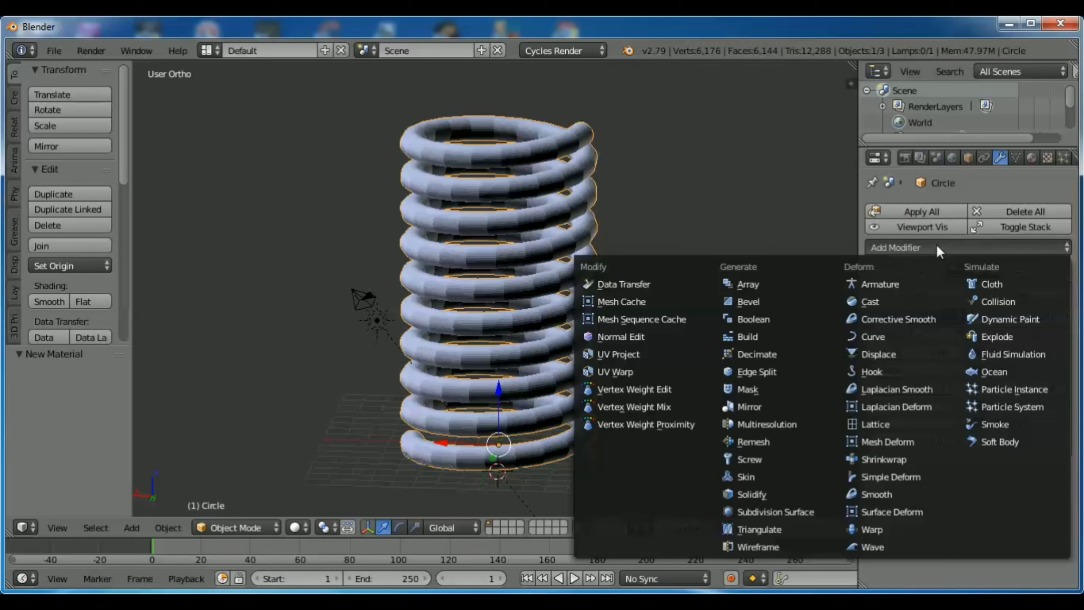
click(788, 511)
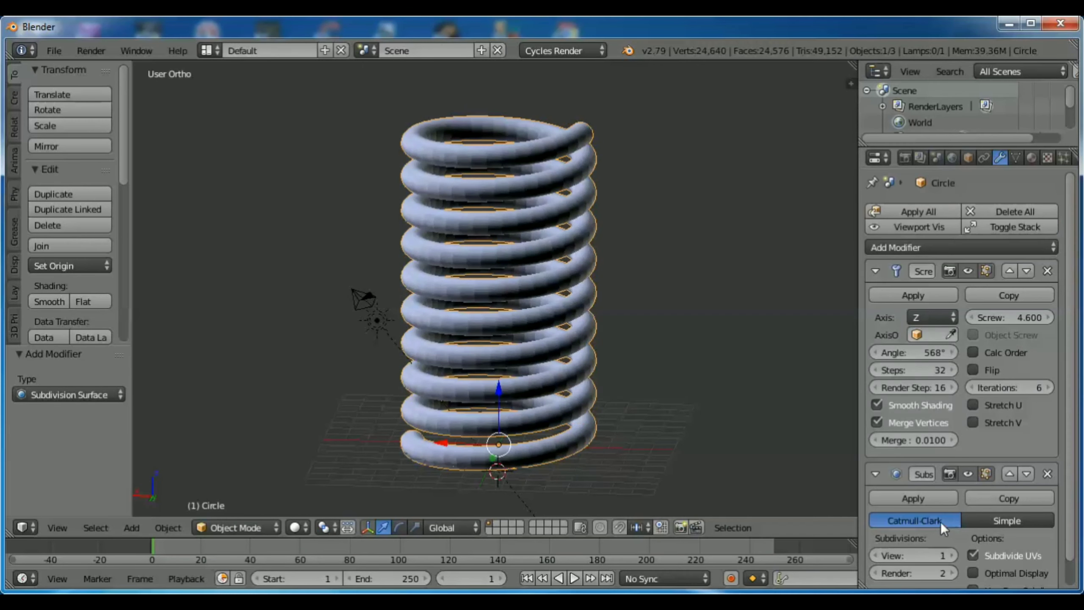
click(953, 556)
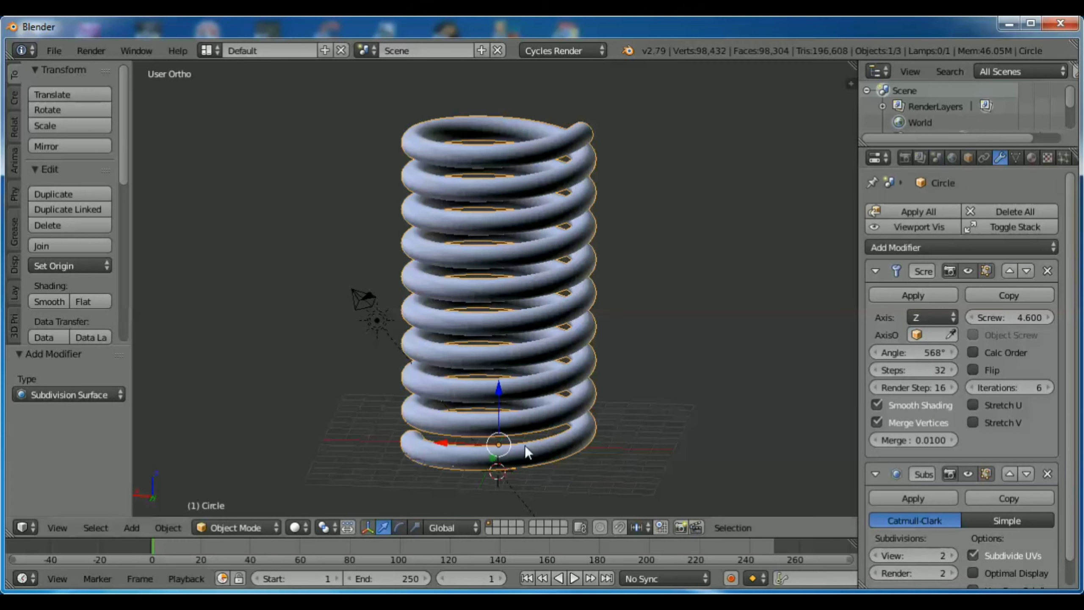
click(50, 301)
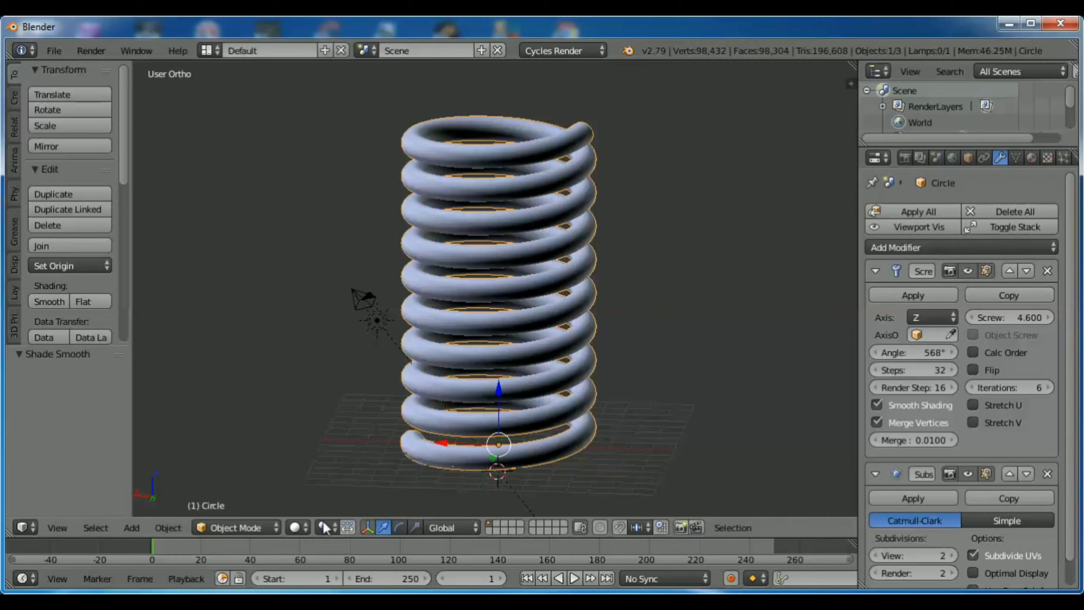
Preview the smoothed spring in Rendered shading, then return to Solid shading
click(299, 528)
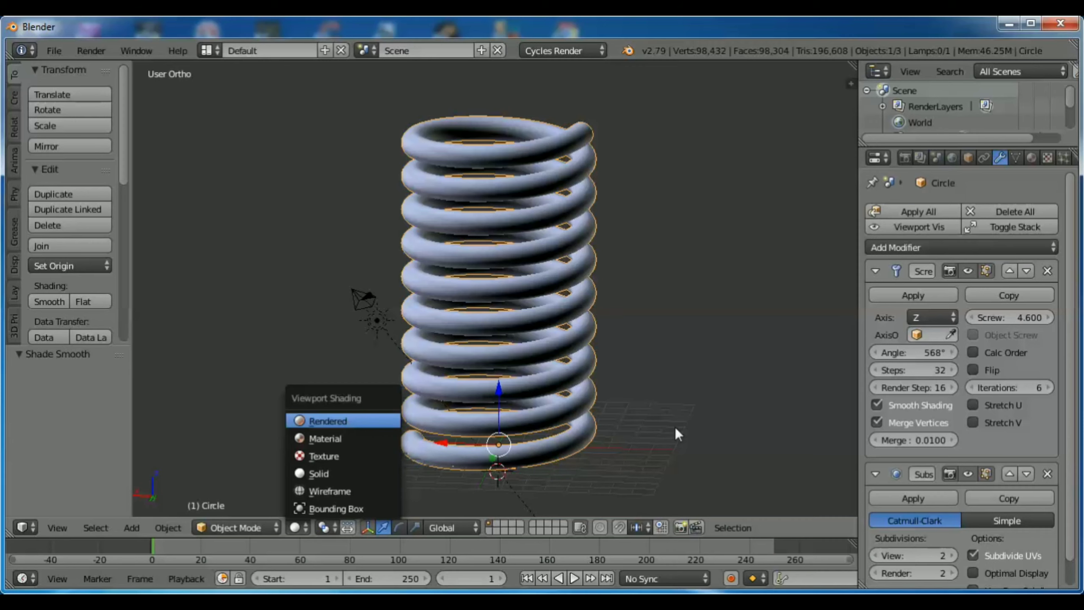
click(345, 420)
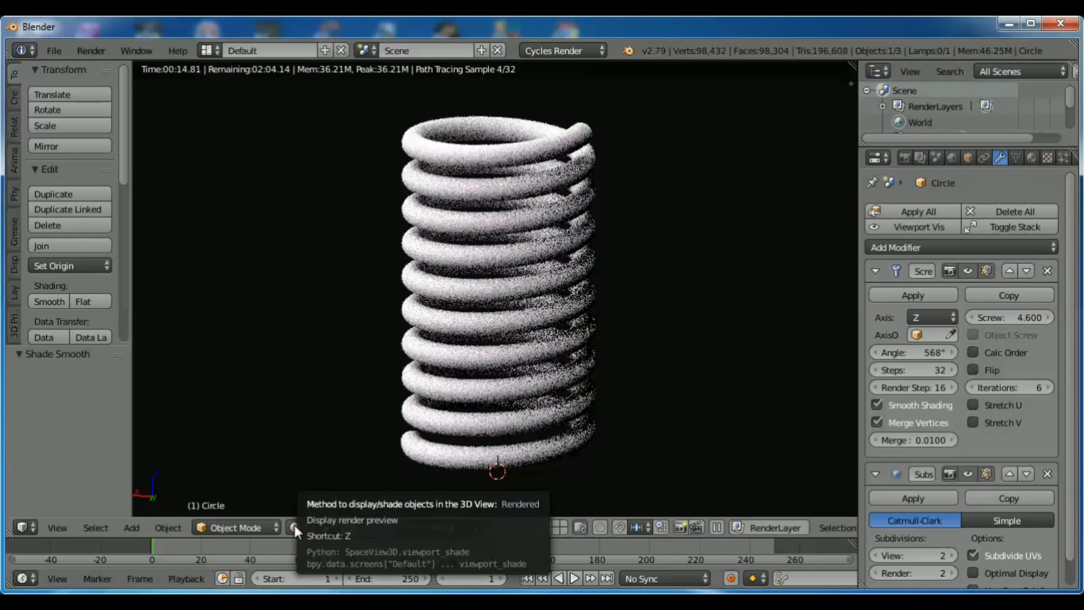
click(295, 526)
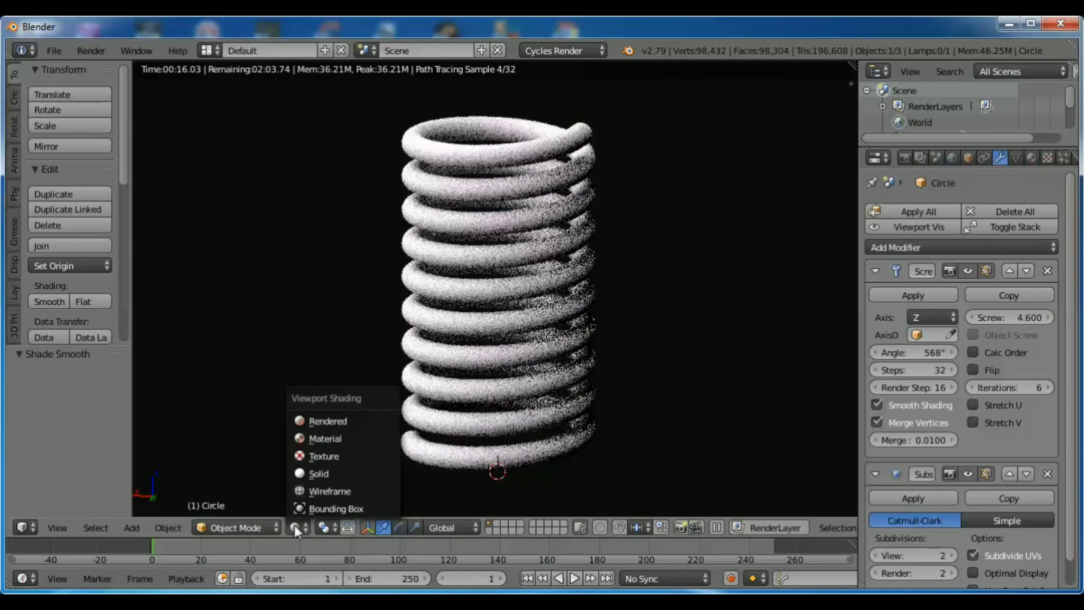
click(311, 473)
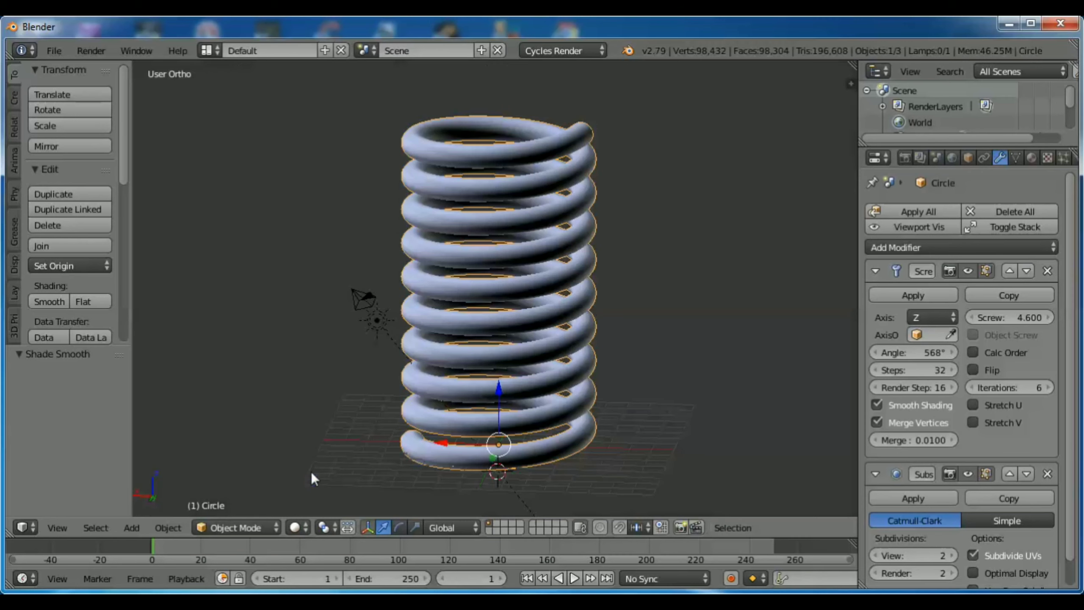
Save the scene as a new file named spring2.blend in the D:\blender tutorials\New folder directory
click(51, 50)
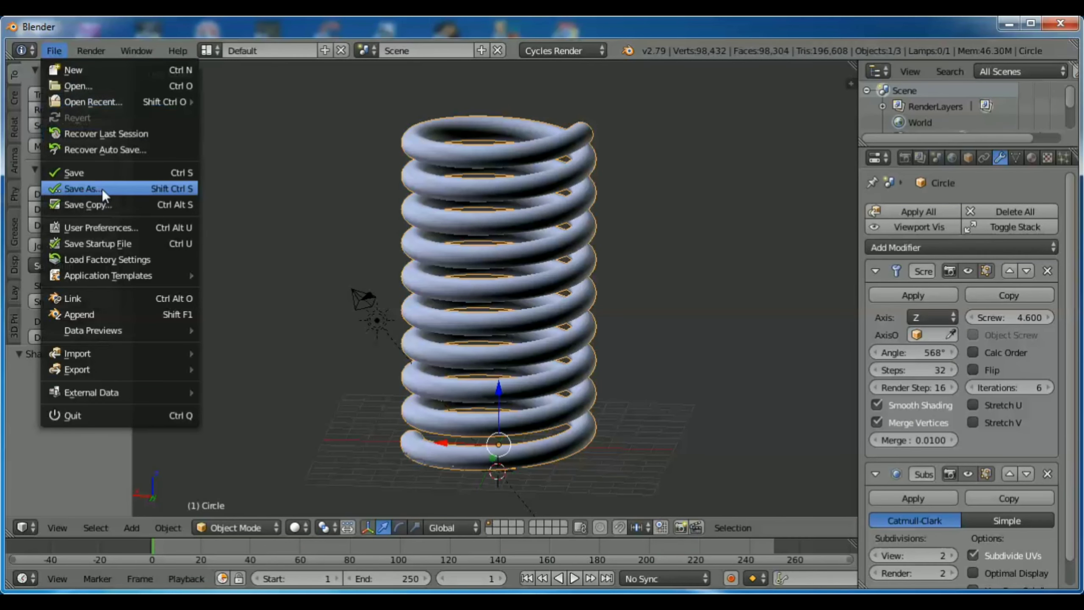
click(137, 191)
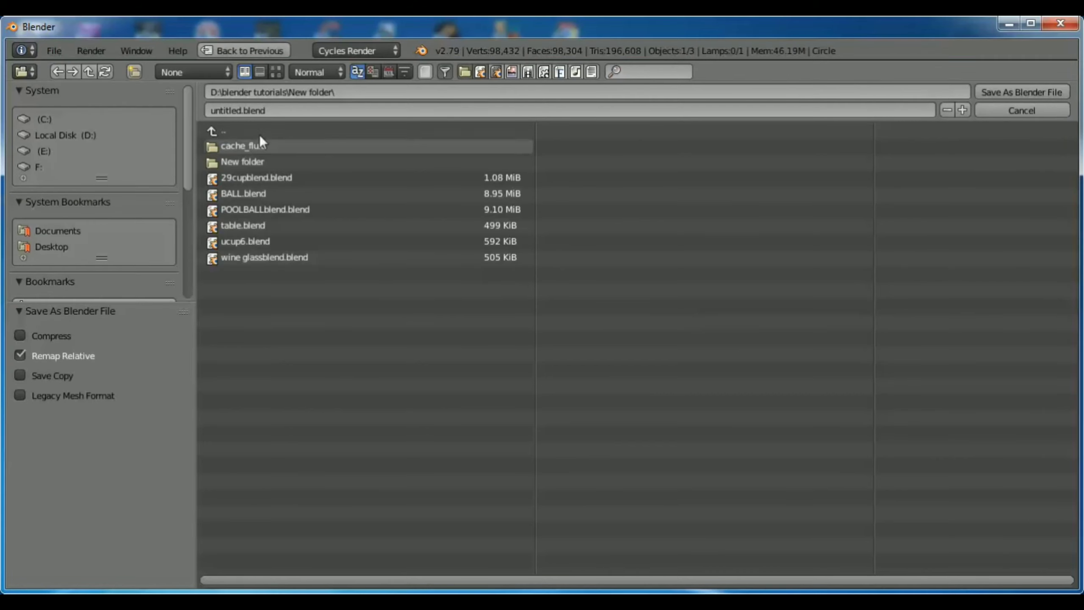
click(243, 109)
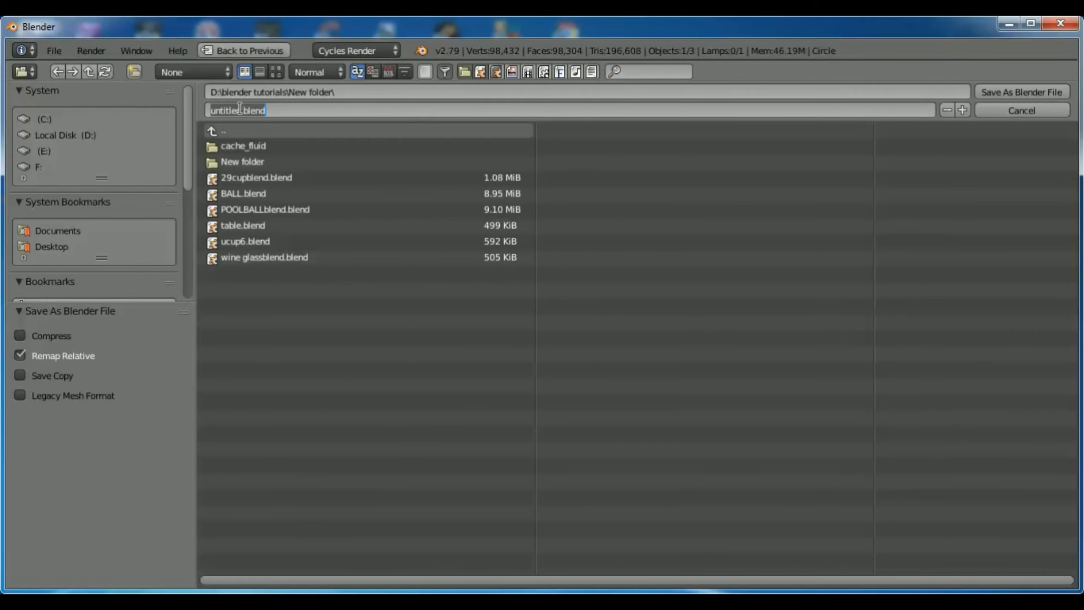
drag(243, 111, 187, 112)
key(Left)
key(Delete)
key(Delete)
key(Delete)
key(Delete)
key(Delete)
key(Delete)
key(Delete)
key(Delete)
text(spring2)
key(Return)
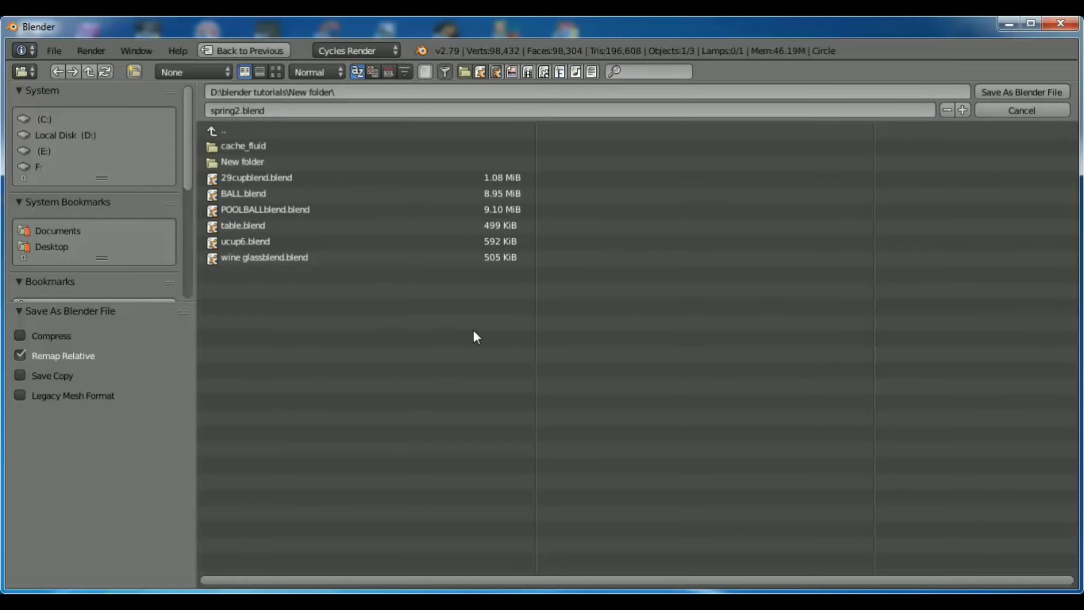
click(1012, 90)
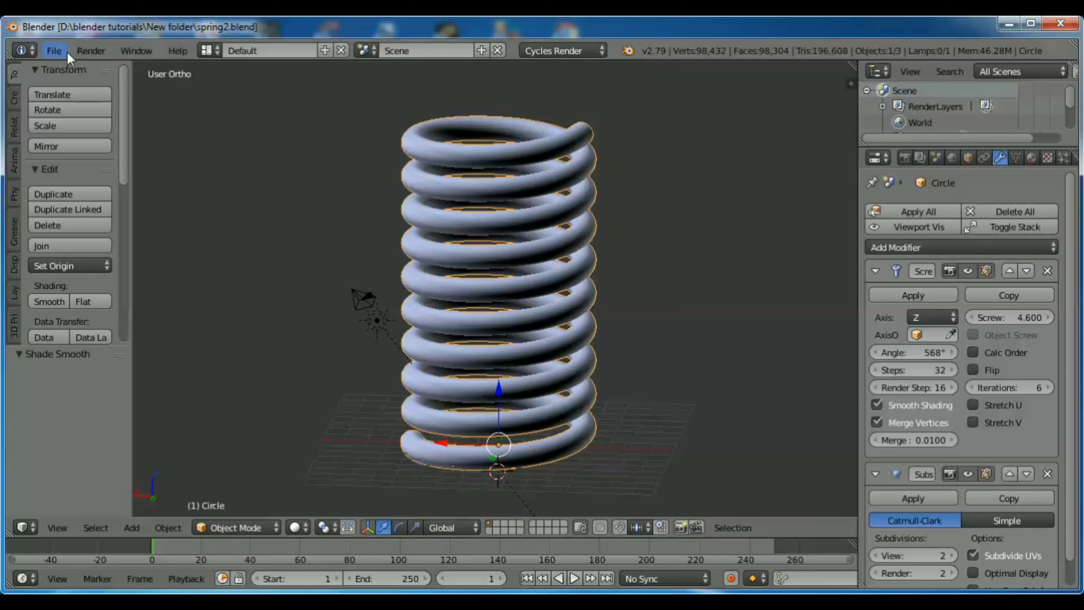
Render the current frame of the spring scene as a still image
click(86, 47)
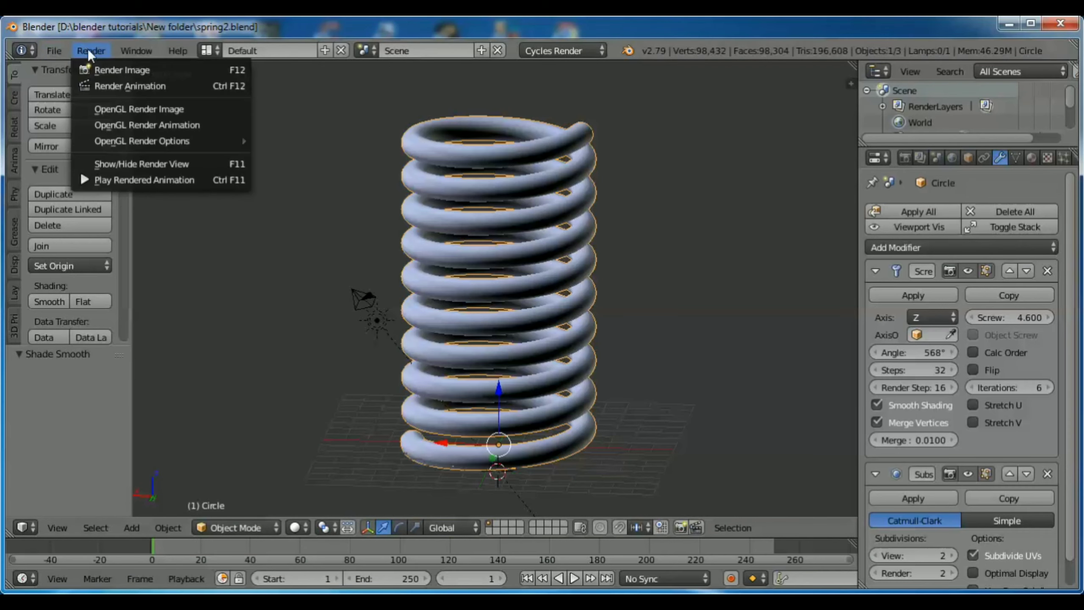
click(114, 68)
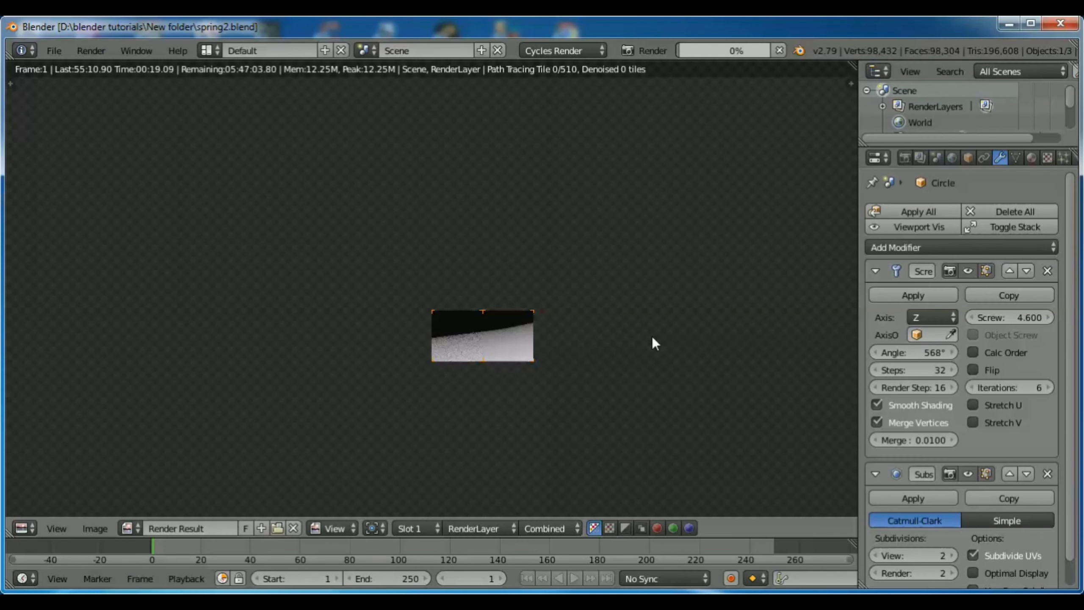